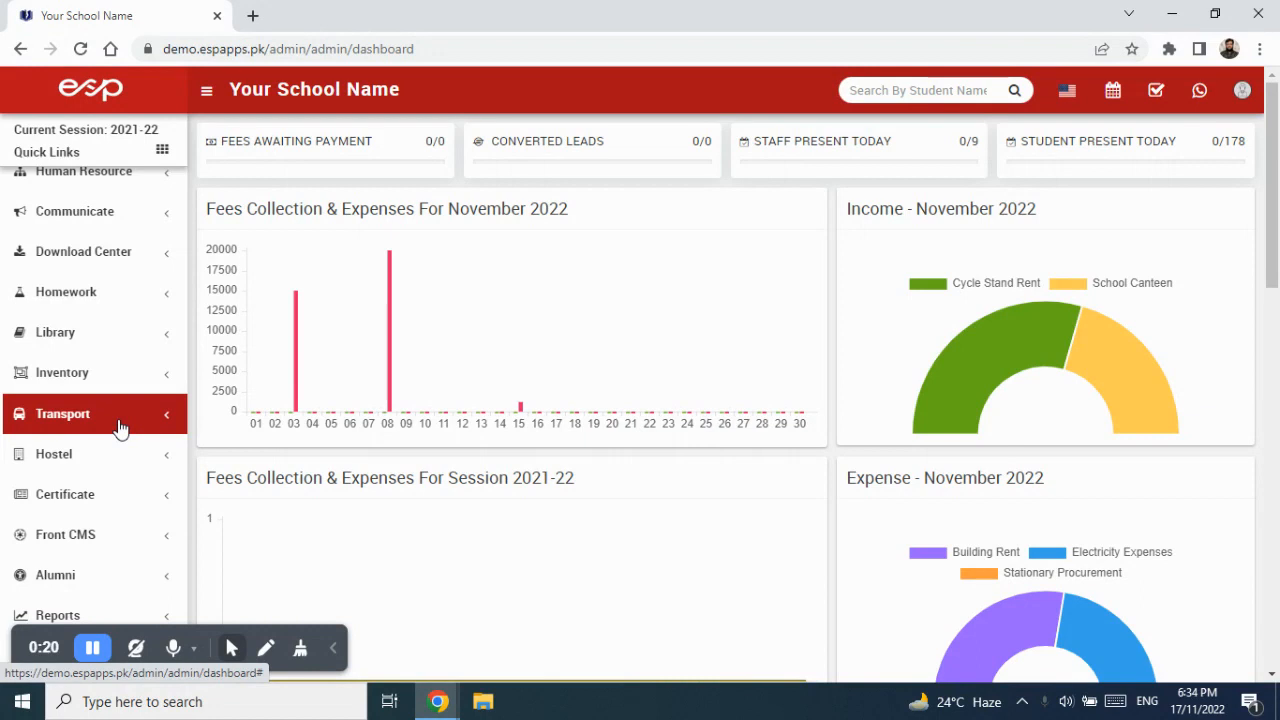
# Expand Transport in the sidebar and go to its Vehicles page.
pyautogui.click(118, 427)
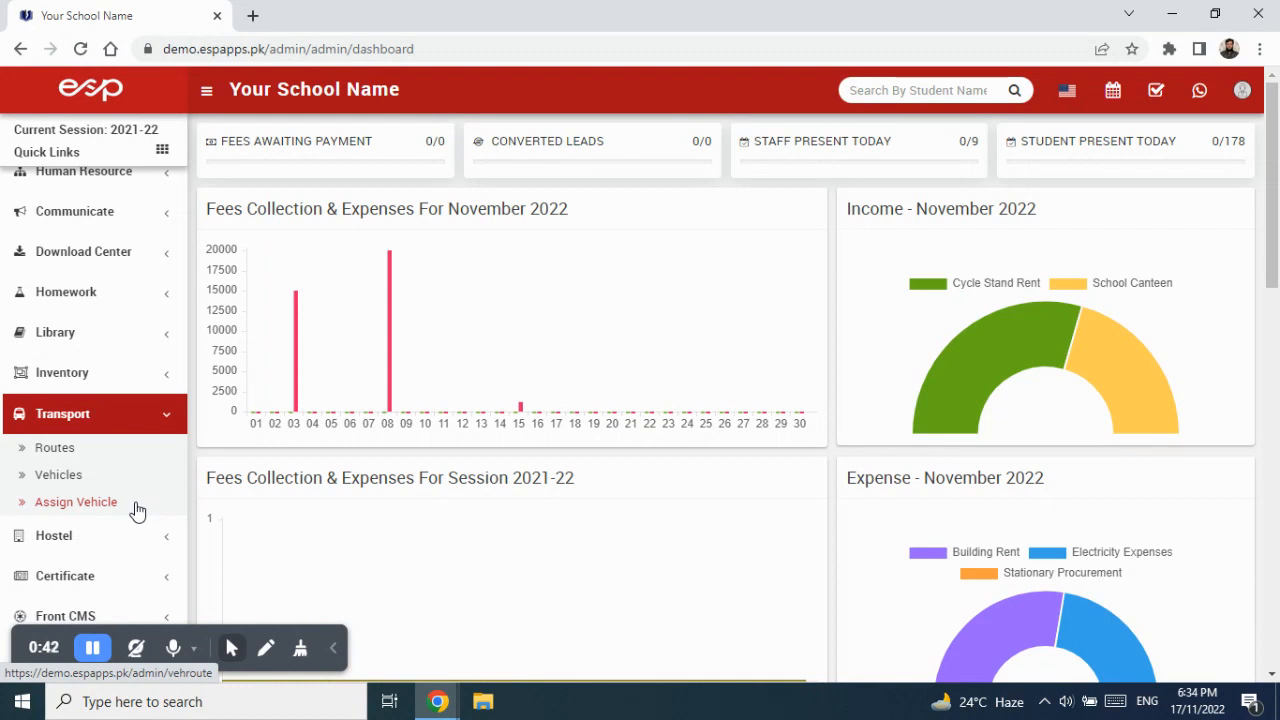
pyautogui.click(82, 477)
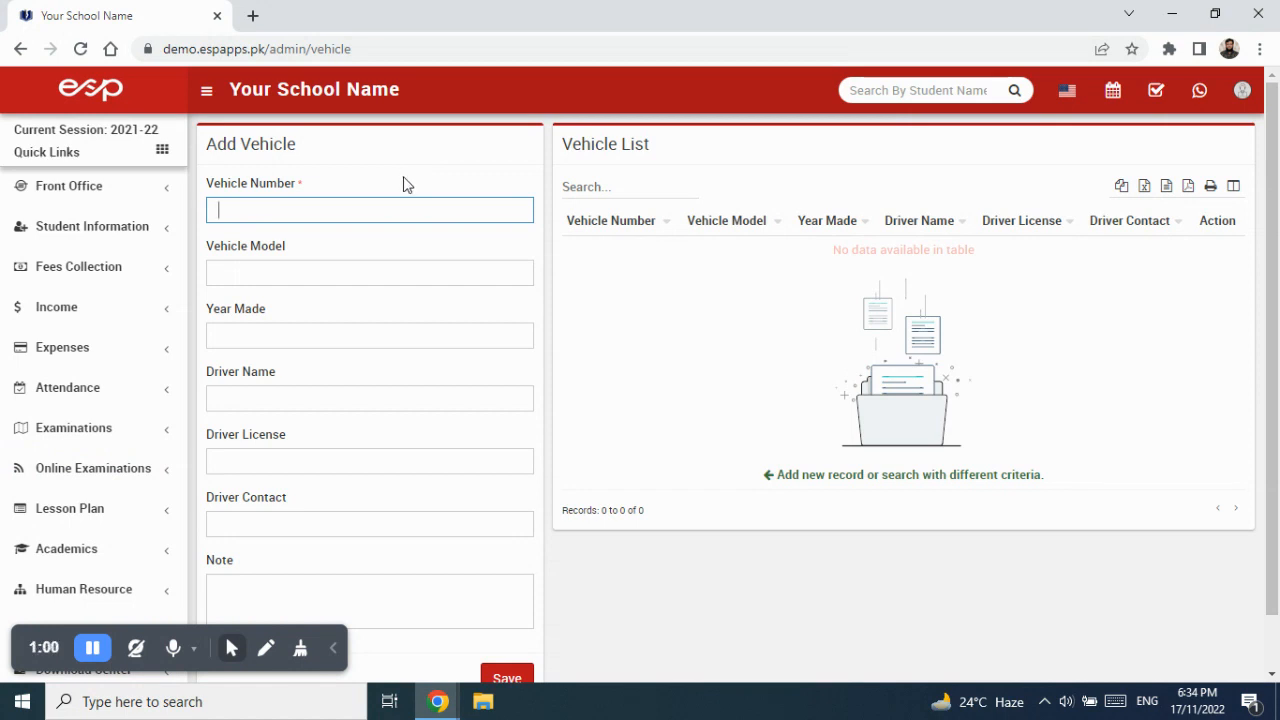
pyautogui.write('AAT-5214')
pyautogui.press('Tab')
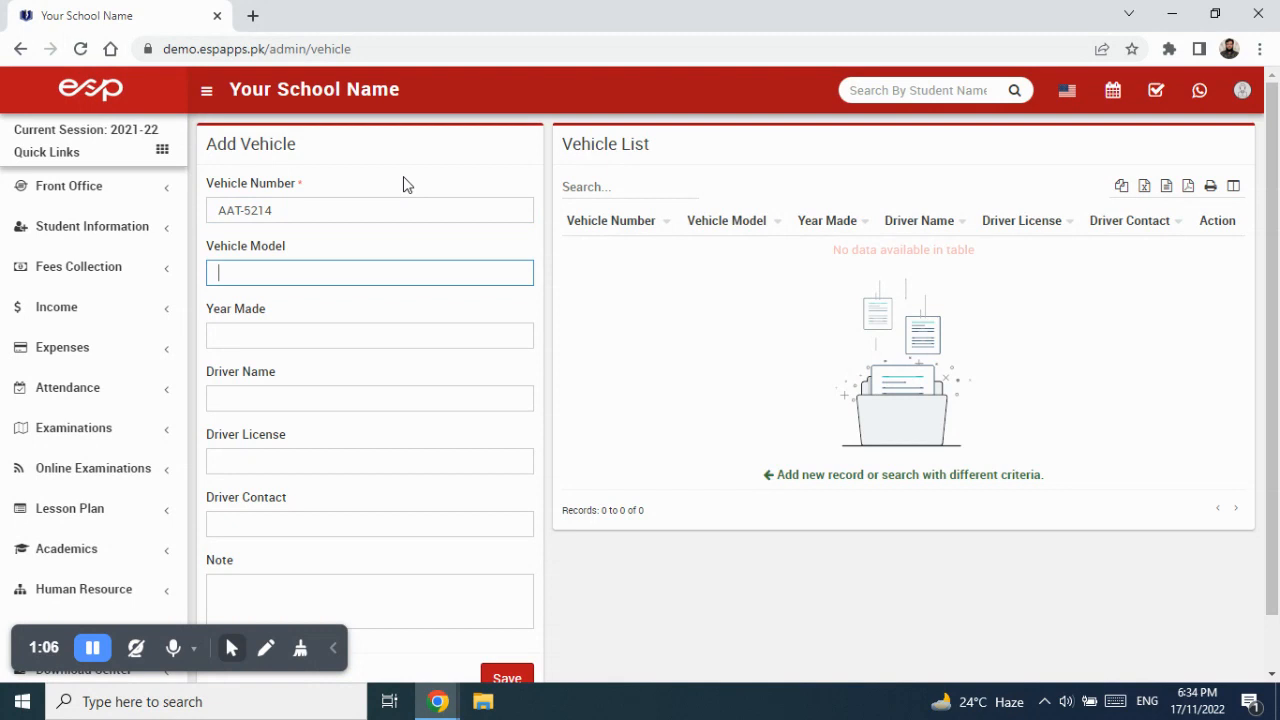
pyautogui.write('Su')
pyautogui.press('BackSpace')
pyautogui.press('BackSpace')
pyautogui.write('Hino Bus')
pyautogui.press('Tab')
pyautogui.write('20')
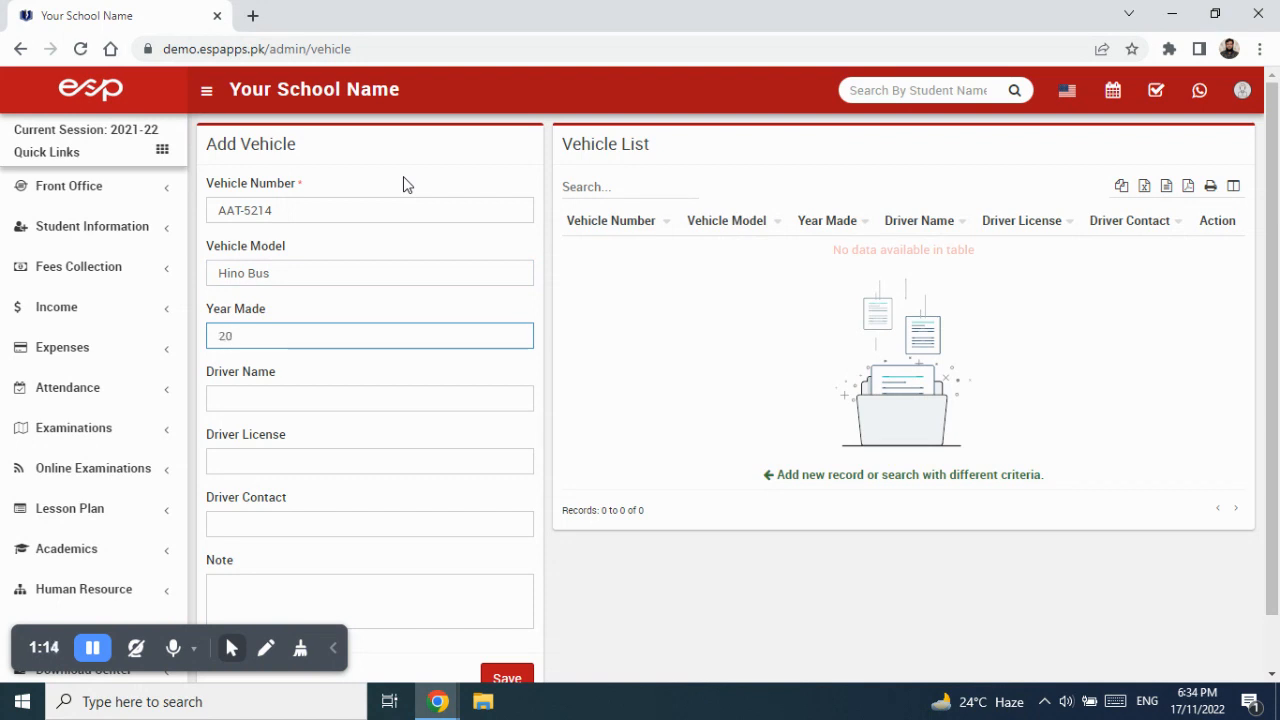
pyautogui.write('18')
pyautogui.press('Tab')
pyautogui.write('Abdullah')
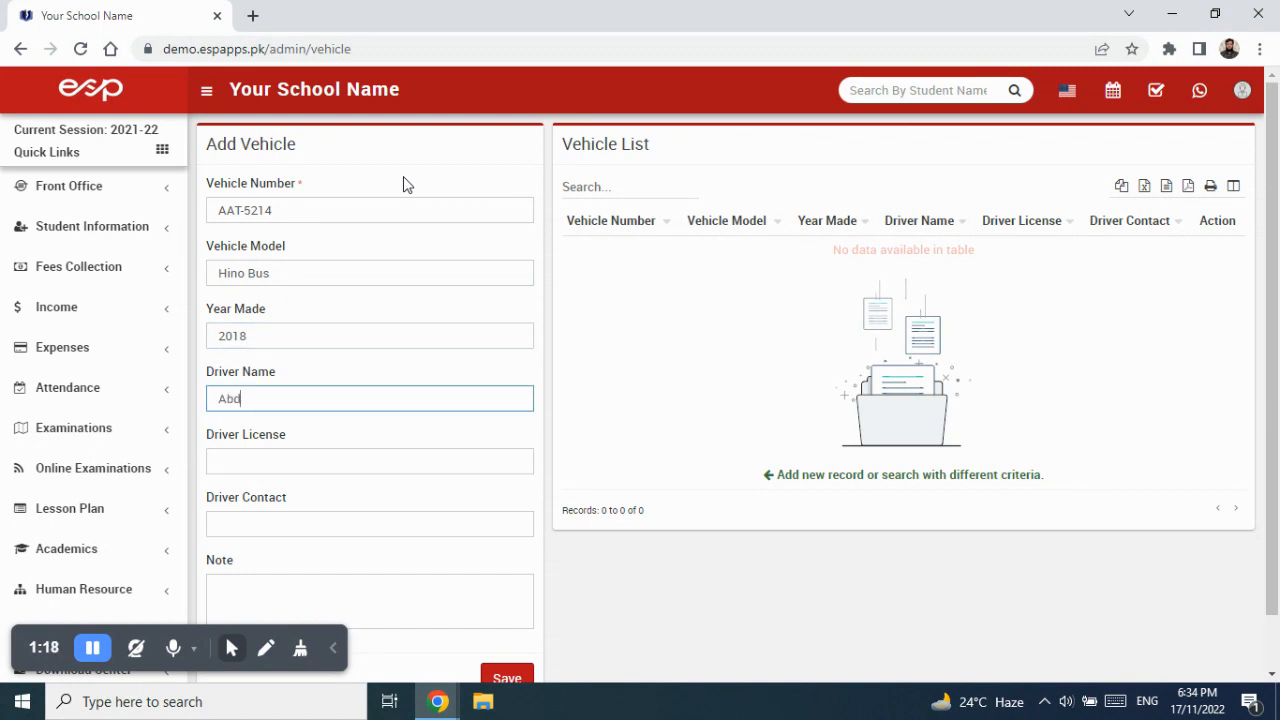
pyautogui.press('Tab')
pyautogui.press('Tab')
pyautogui.press('Tab')
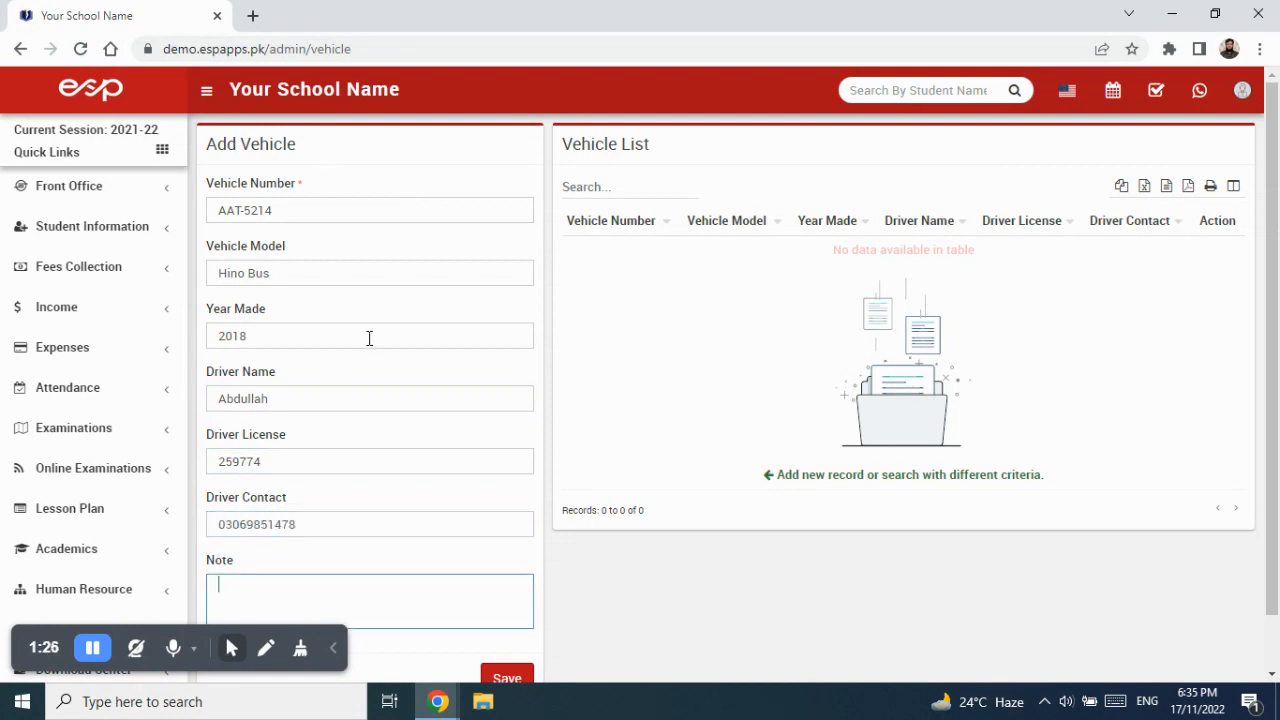
pyautogui.scroll(-1, 369, 337)
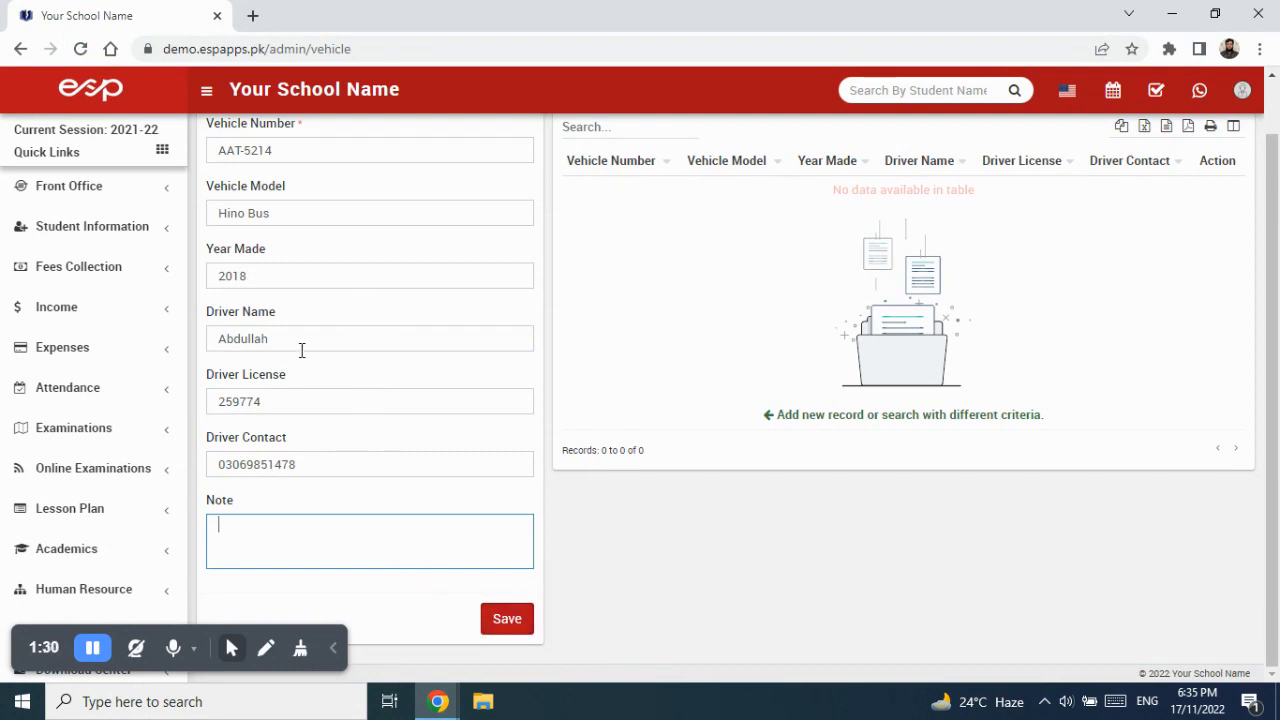
pyautogui.click(504, 628)
pyautogui.click(307, 275)
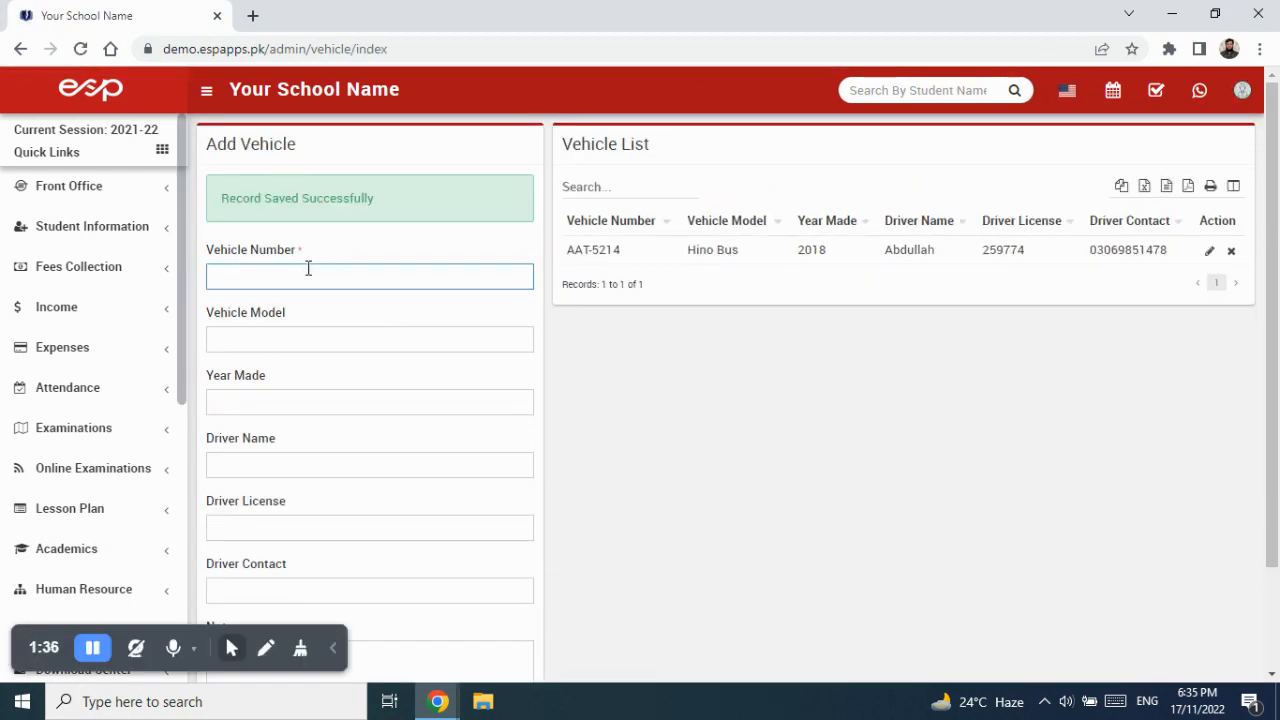
pyautogui.write('AAU-5931')
pyautogui.press('Tab')
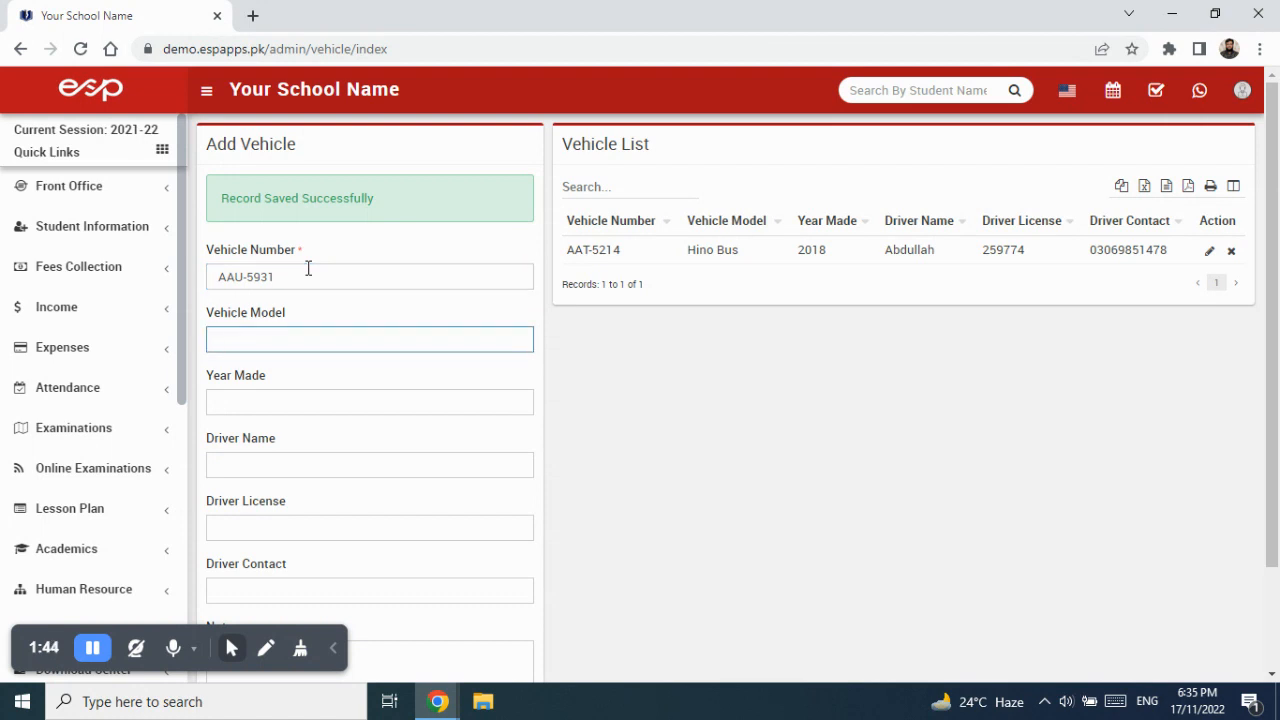
pyautogui.write('Toyota High Roof')
pyautogui.press('Tab')
pyautogui.write('2020')
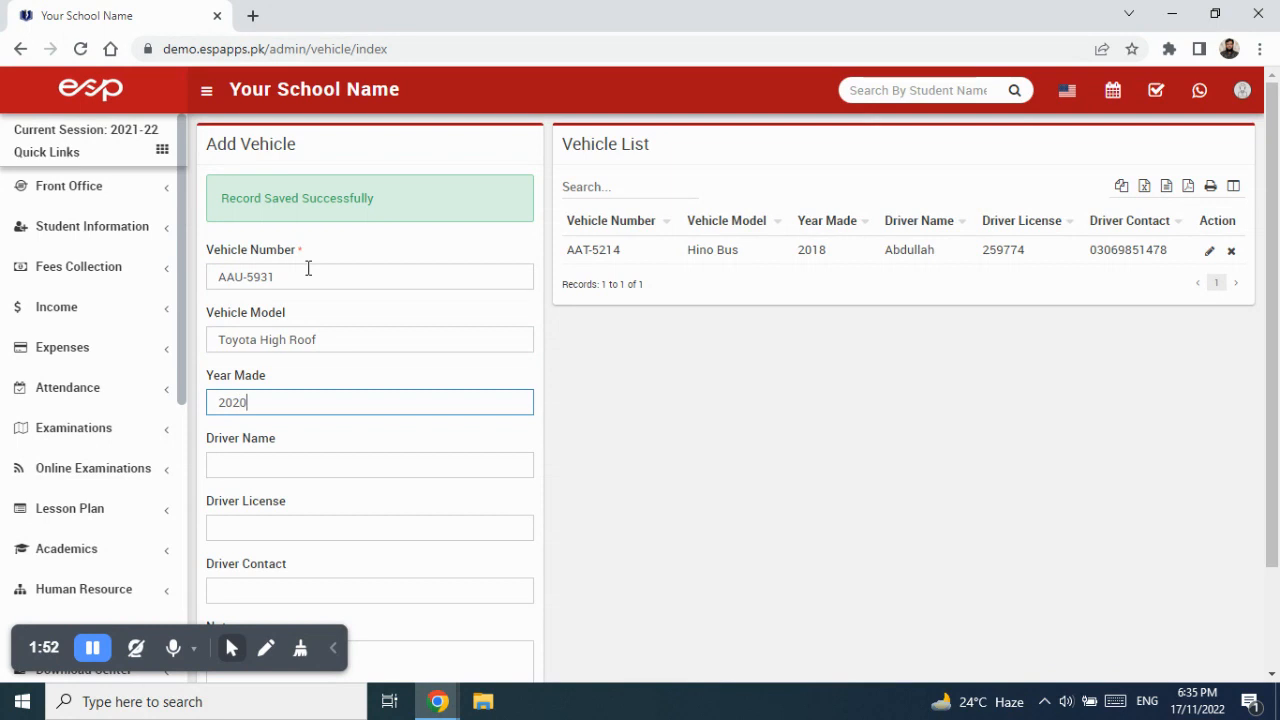
pyautogui.press('Tab')
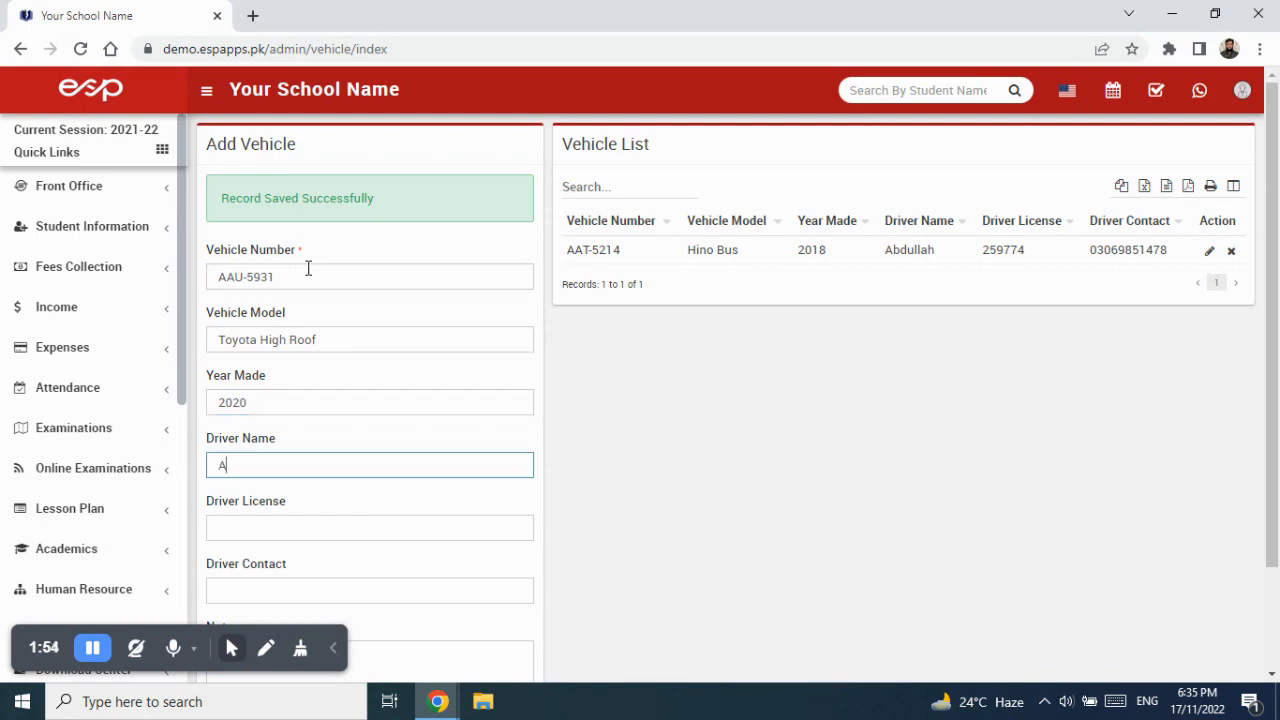
pyautogui.press('Tab')
pyautogui.press('Tab')
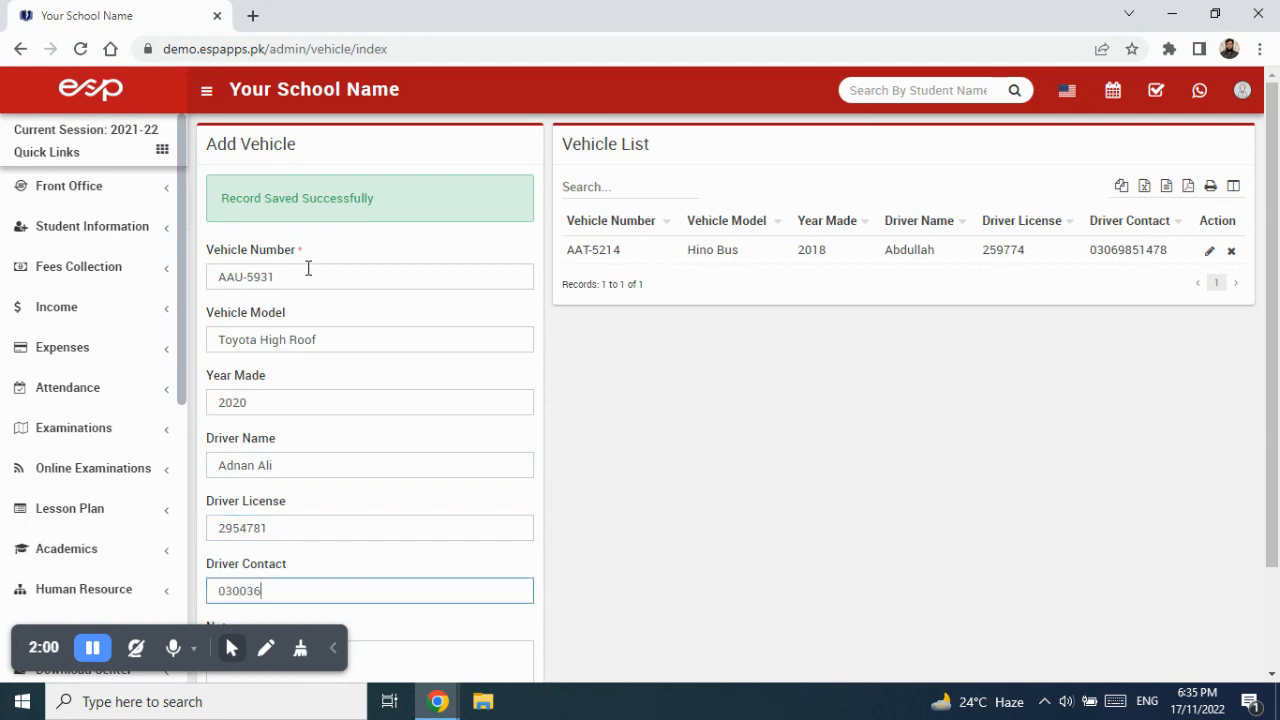
pyautogui.scroll(-2, 371, 260)
pyautogui.click(507, 620)
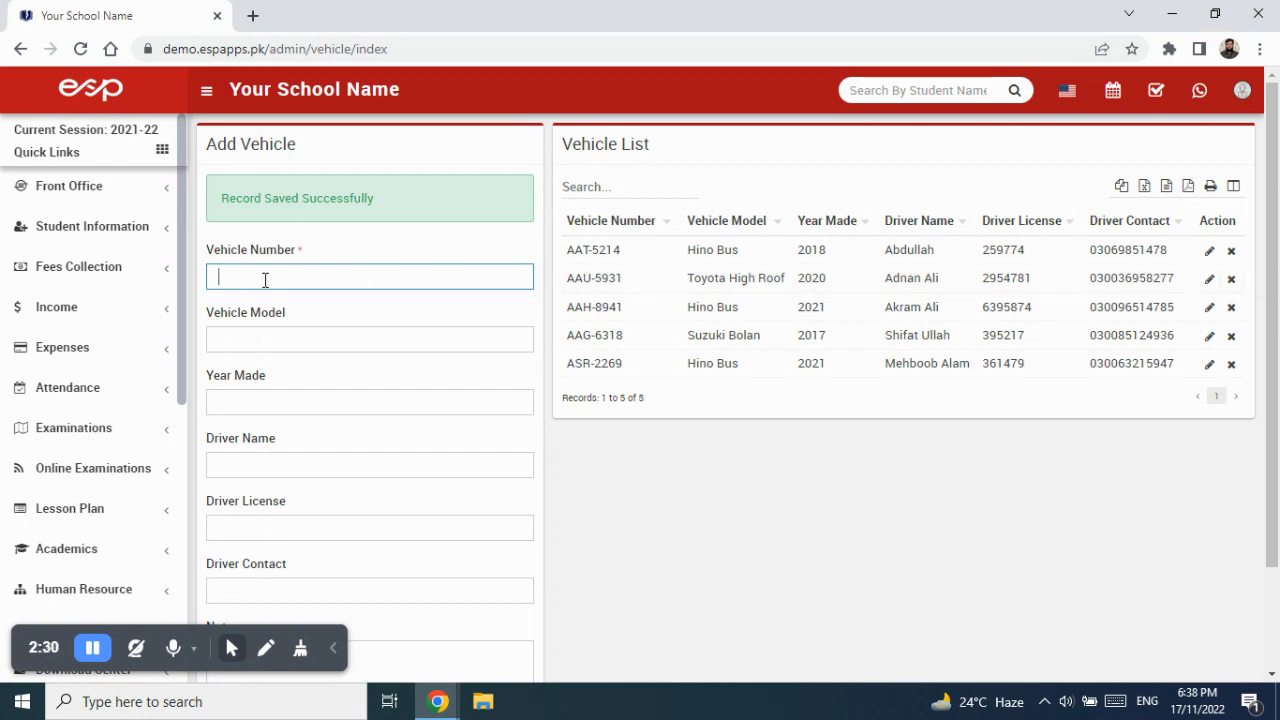
pyautogui.moveTo(181, 343); pyautogui.dragTo(189, 594)
# Go to Transport > Routes, showing the empty Create Route form and Route List.
pyautogui.click(60, 368)
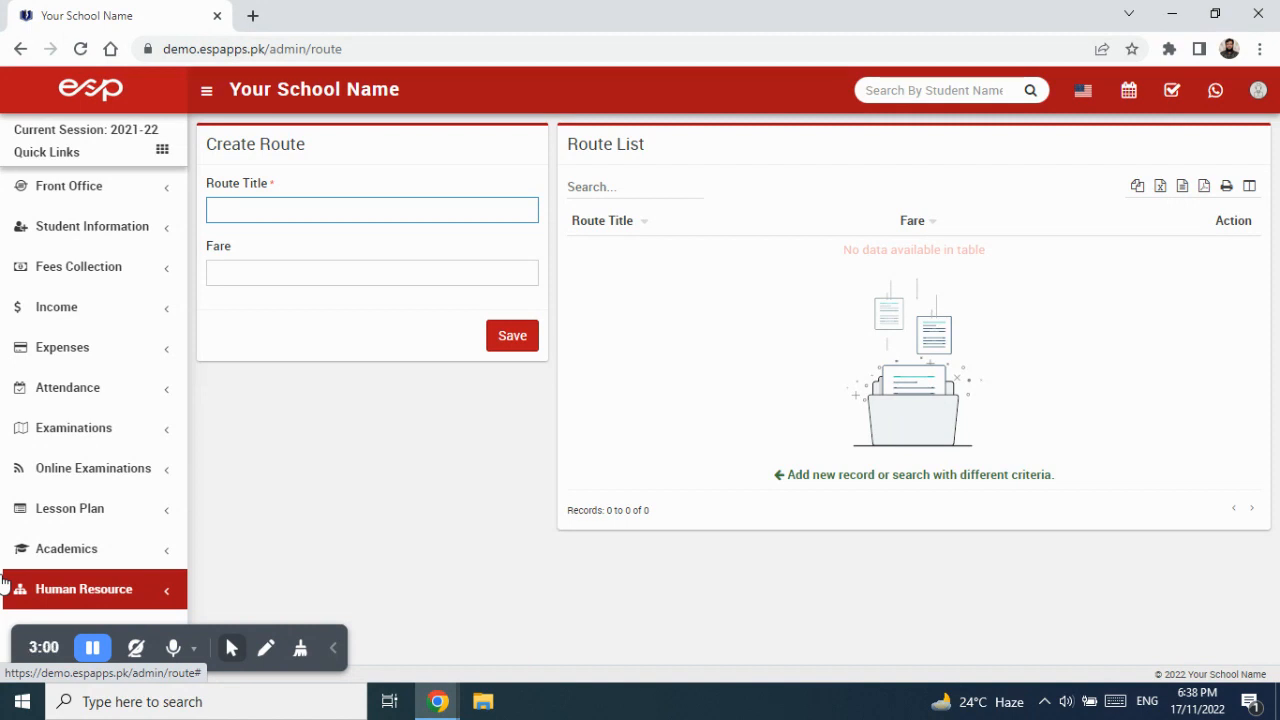
# Create routes Golra Sharif (fare 800), F Sector (900) and G Sector (80).
pyautogui.write('Golra Sharif')
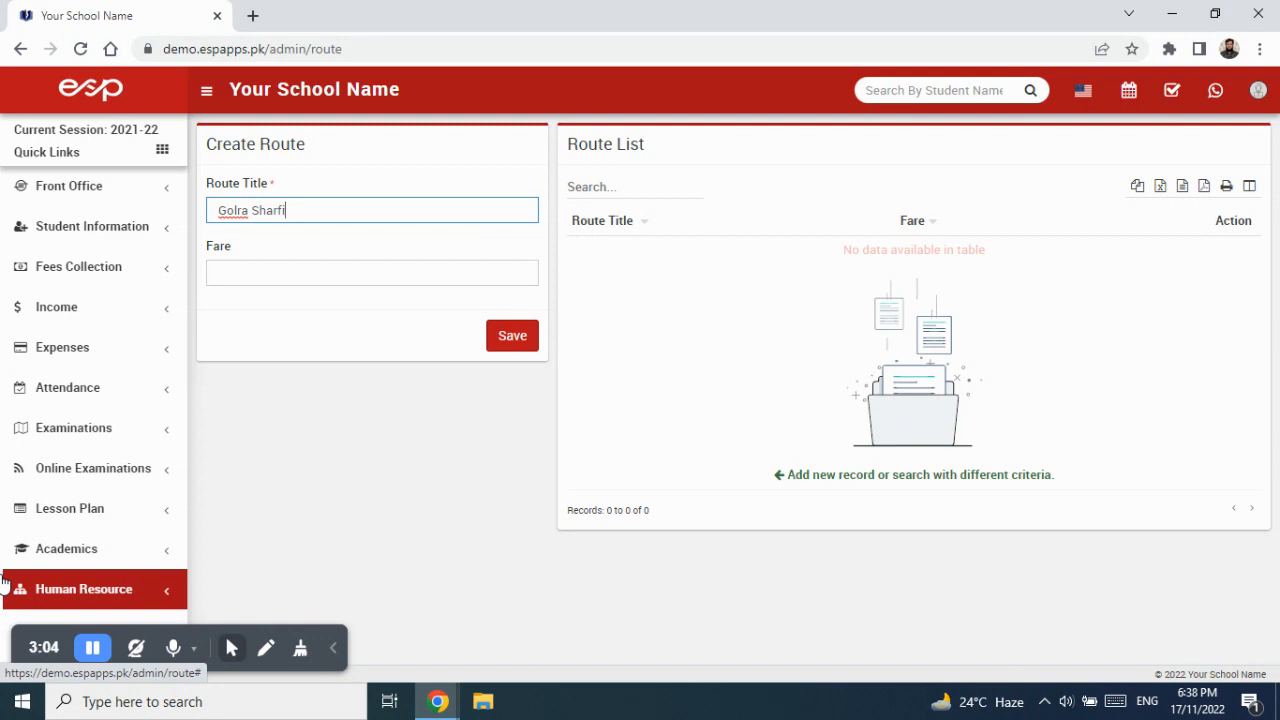
pyautogui.press('Tab')
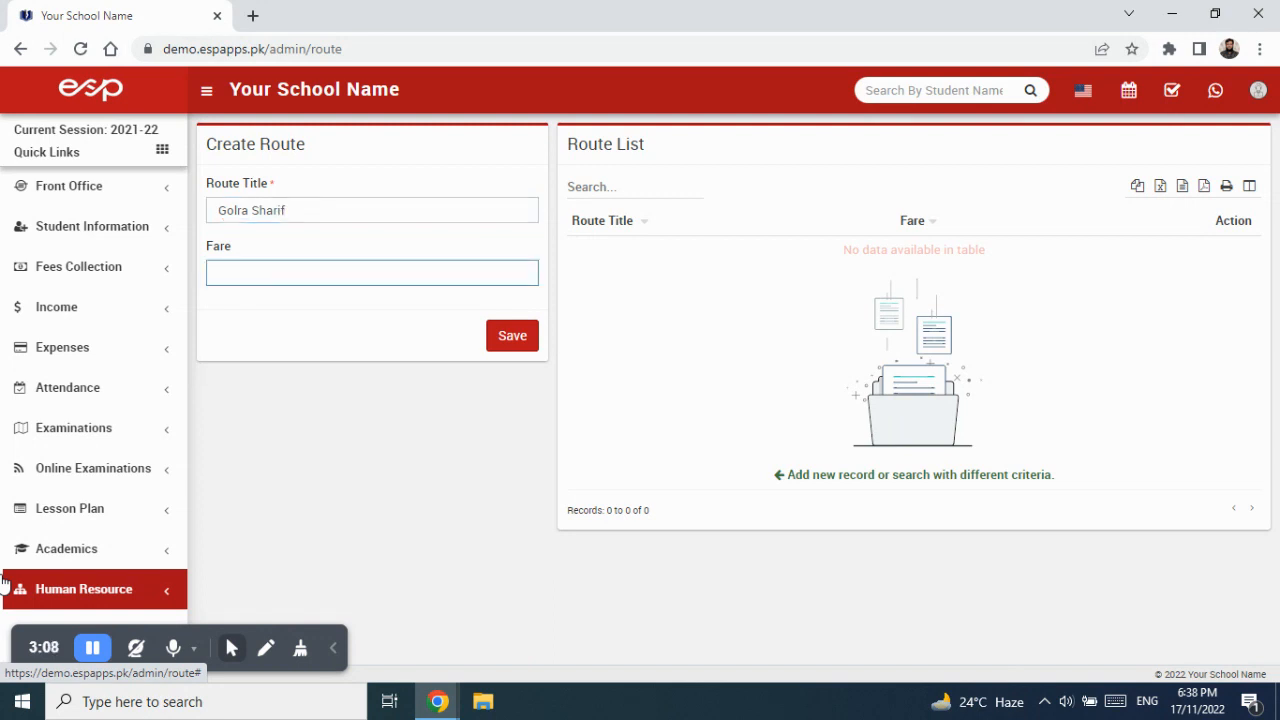
pyautogui.write('800')
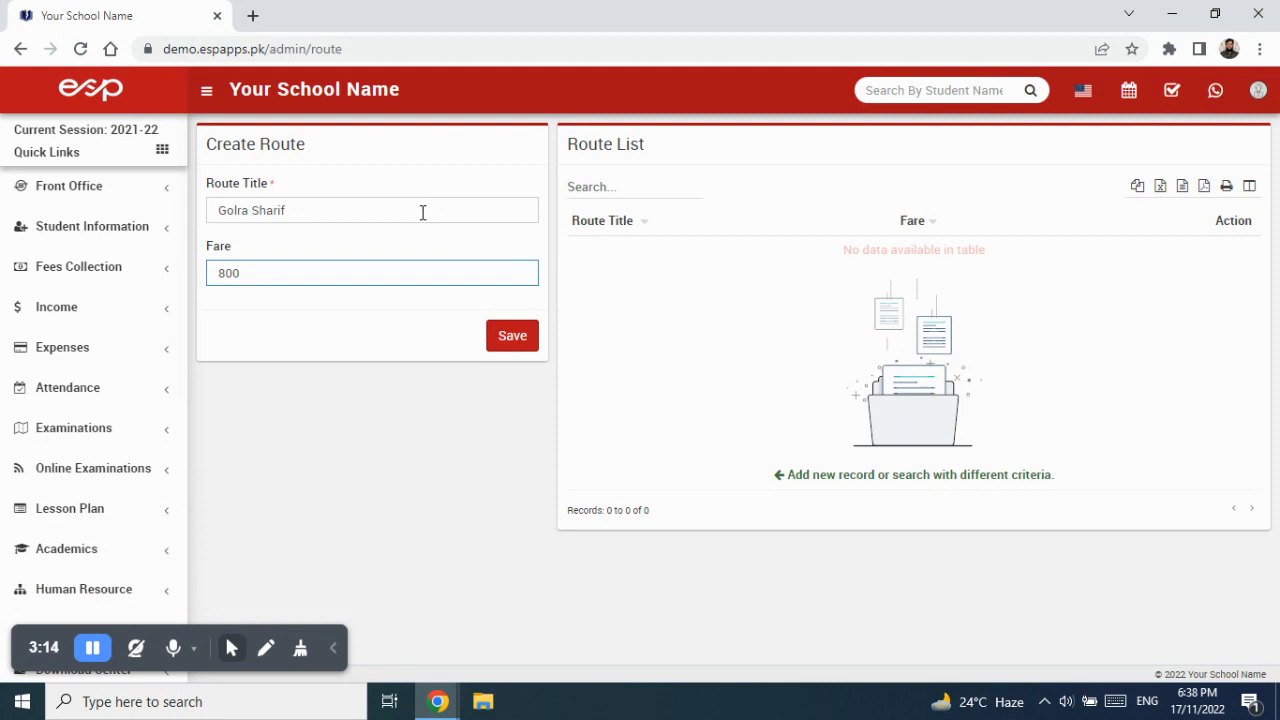
pyautogui.click(512, 337)
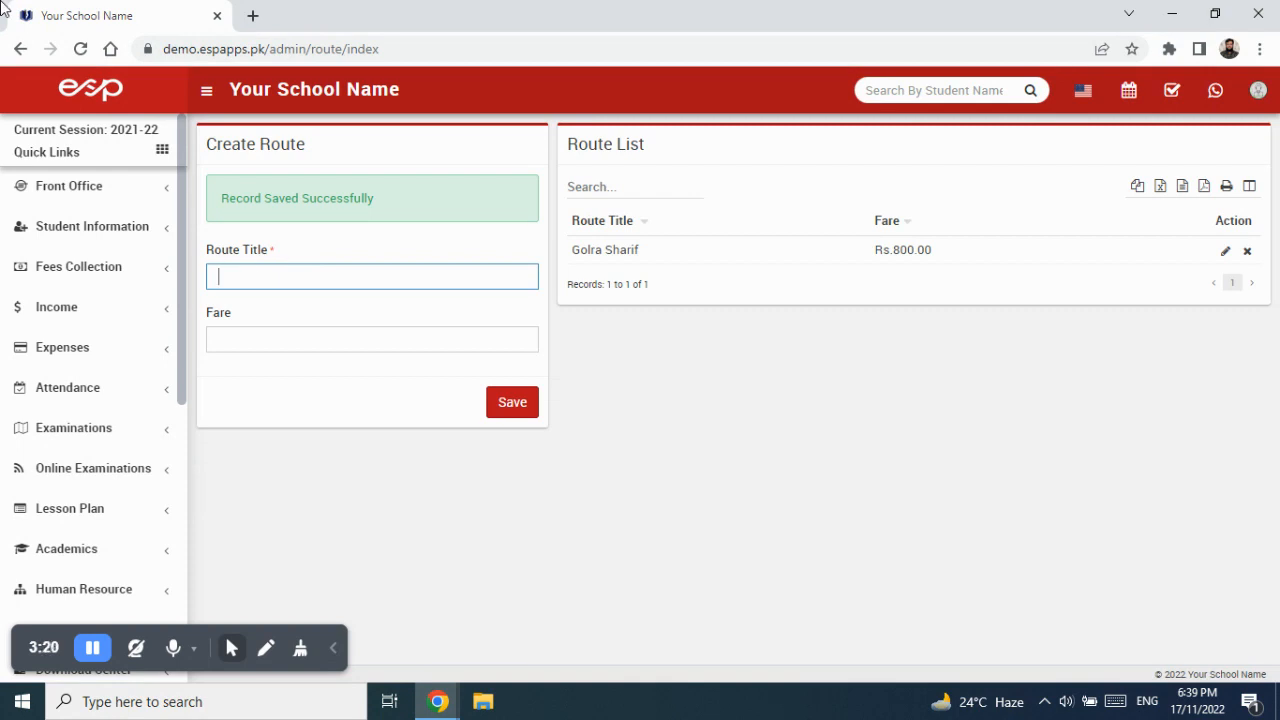
pyautogui.write('F Sector')
pyautogui.press('Tab')
pyautogui.write('900')
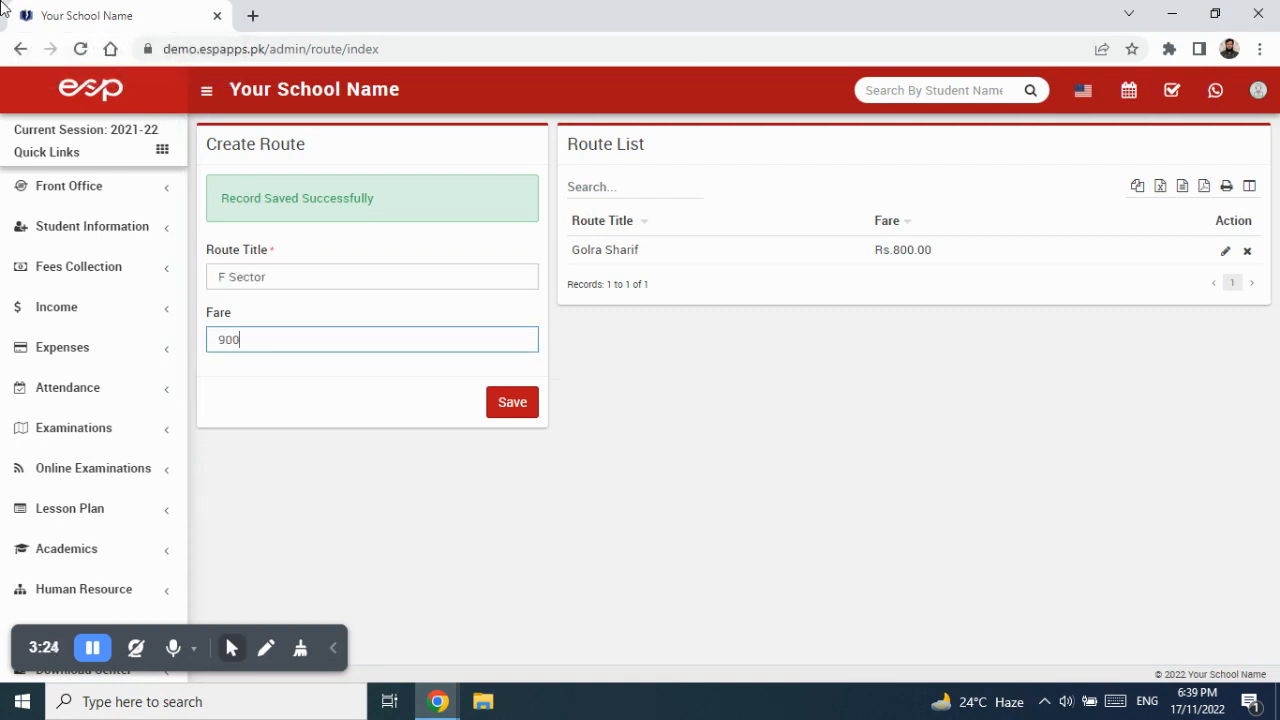
pyautogui.click(512, 414)
pyautogui.write('G S')
pyautogui.write('or')
pyautogui.press('Tab')
pyautogui.write('80')
pyautogui.click(530, 402)
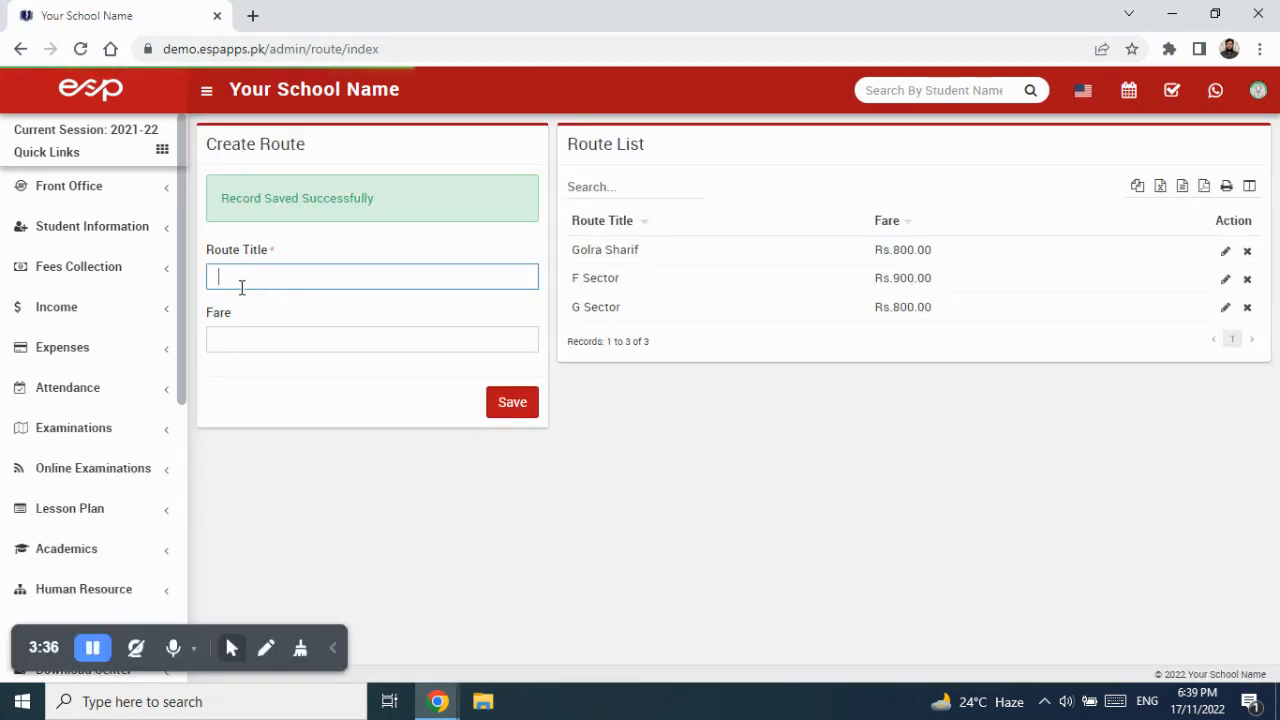
# Create routes I Sector with fare 1100 and Haripur with fare 1500.
pyautogui.write('I Sector')
pyautogui.press('Tab')
pyautogui.write('10')
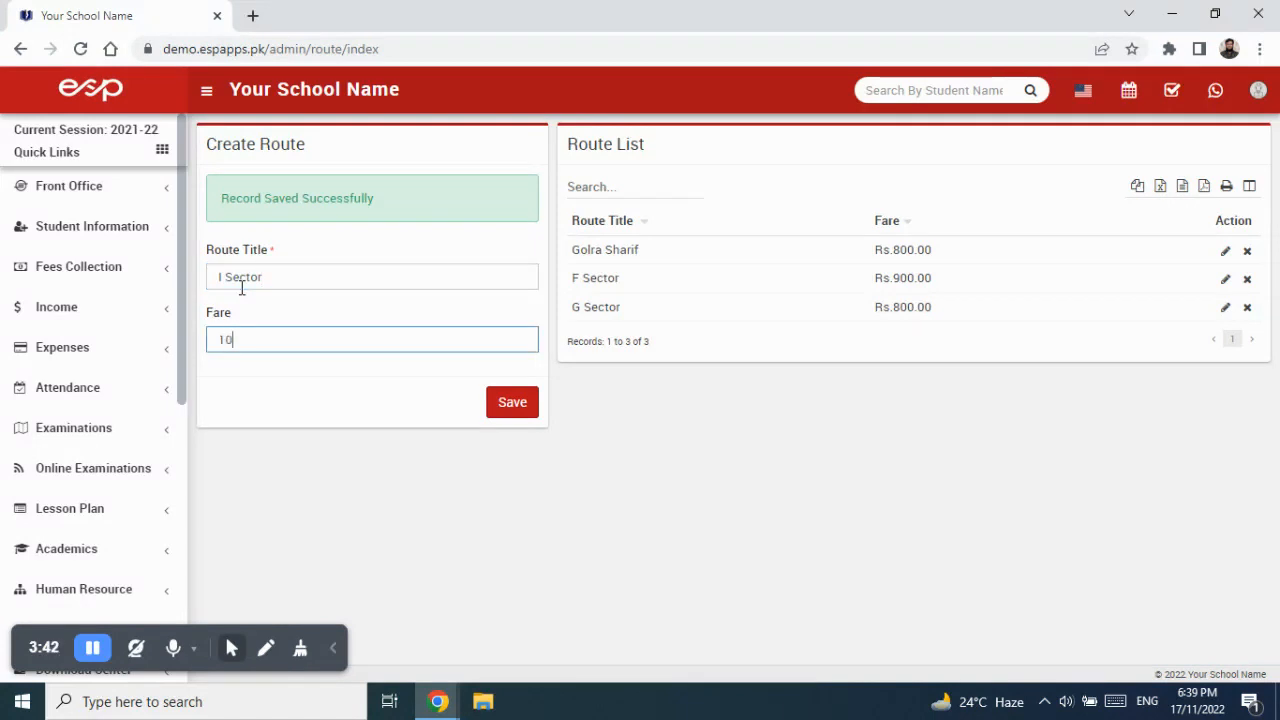
pyautogui.press('BackSpace')
pyautogui.write('1100')
pyautogui.press('Delete')
pyautogui.click(522, 412)
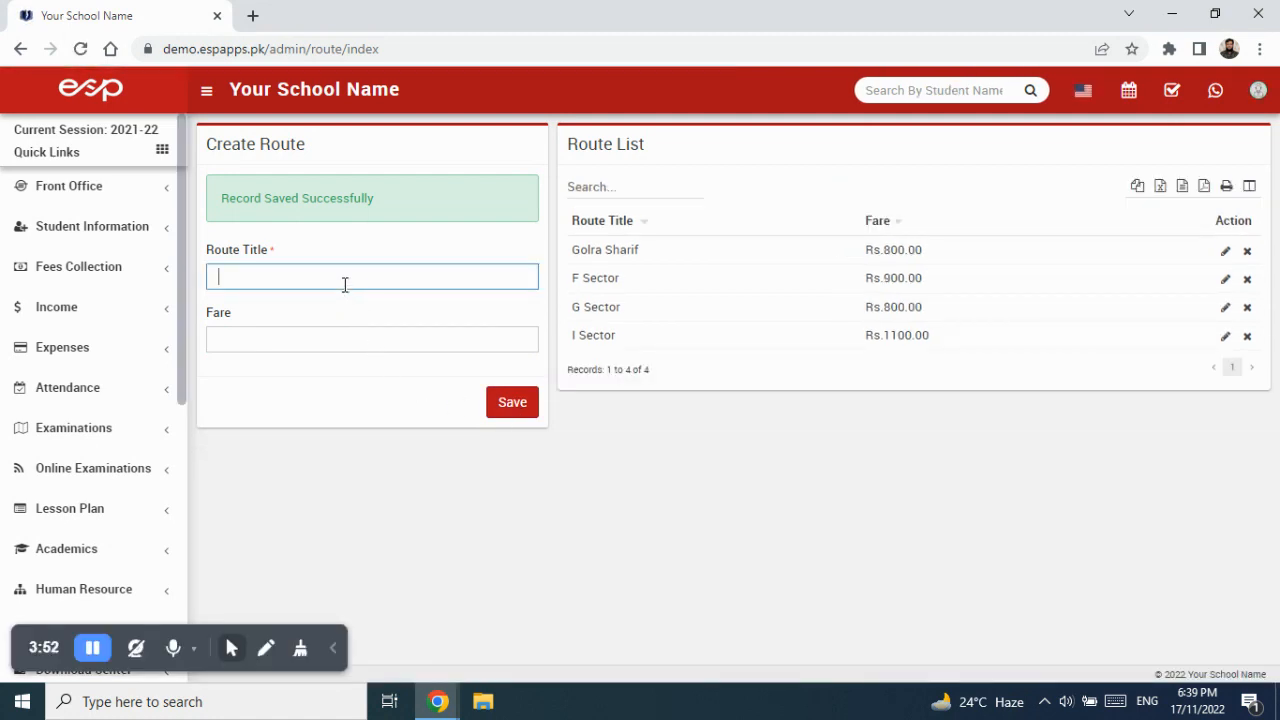
pyautogui.write('H Sector')
pyautogui.press('Tab')
pyautogui.hotkey('shift', 'Tab')
pyautogui.write('Haripur')
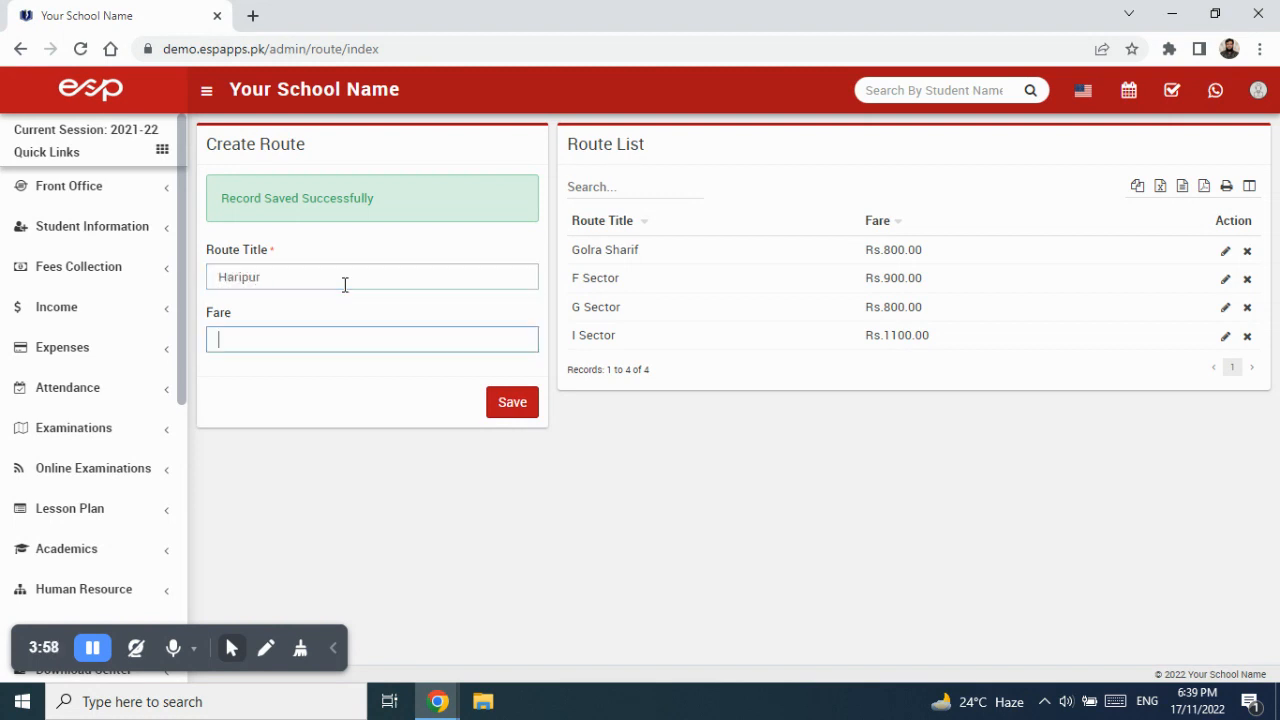
pyautogui.write('1500')
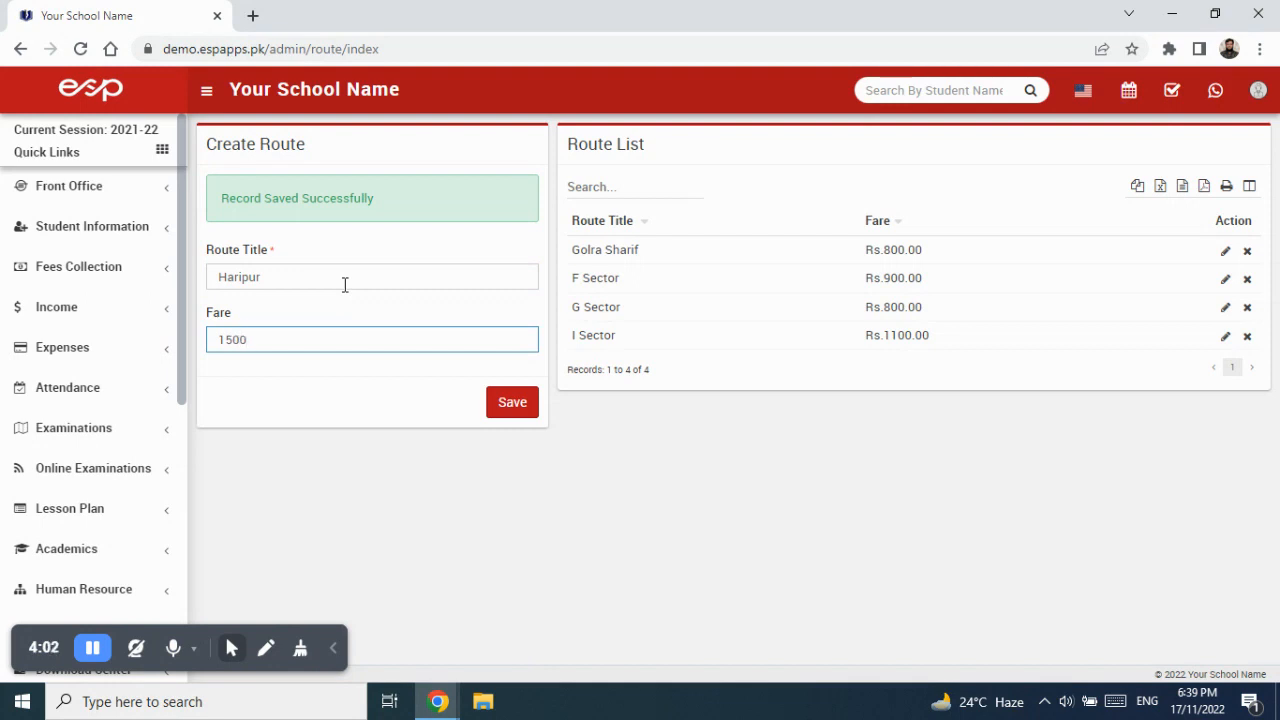
pyautogui.click(521, 411)
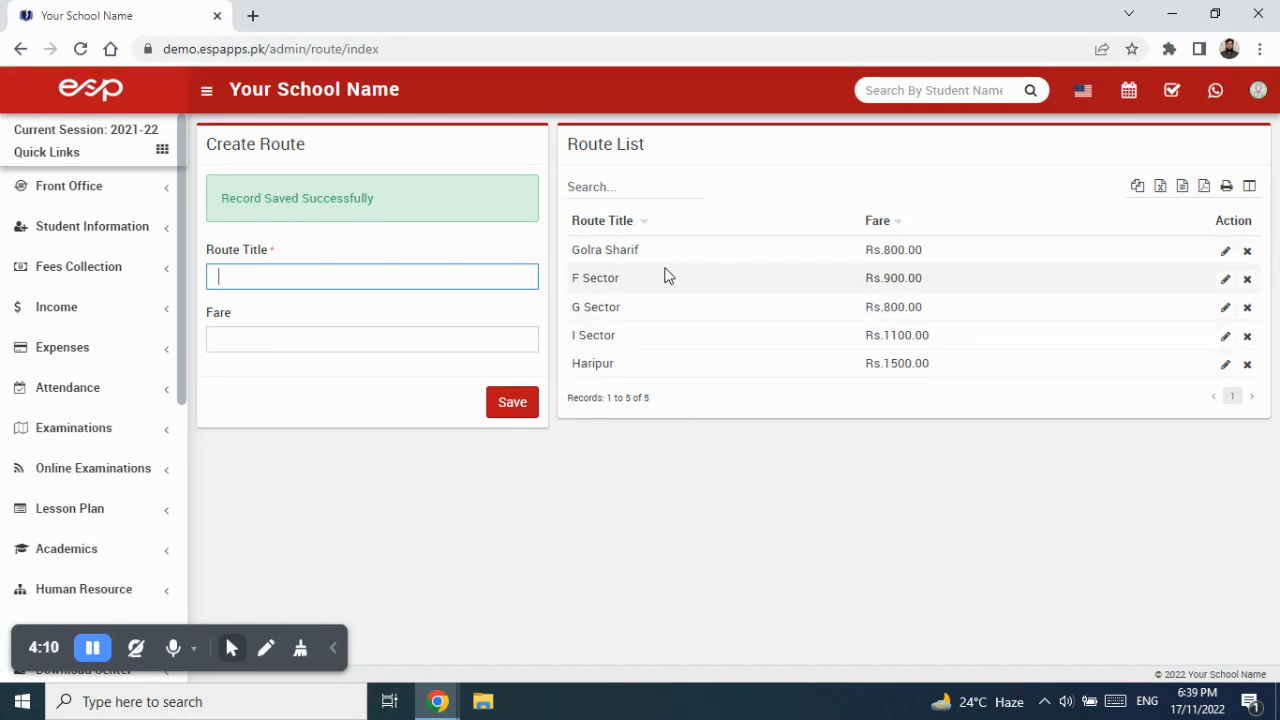
pyautogui.moveTo(185, 337); pyautogui.dragTo(183, 523)
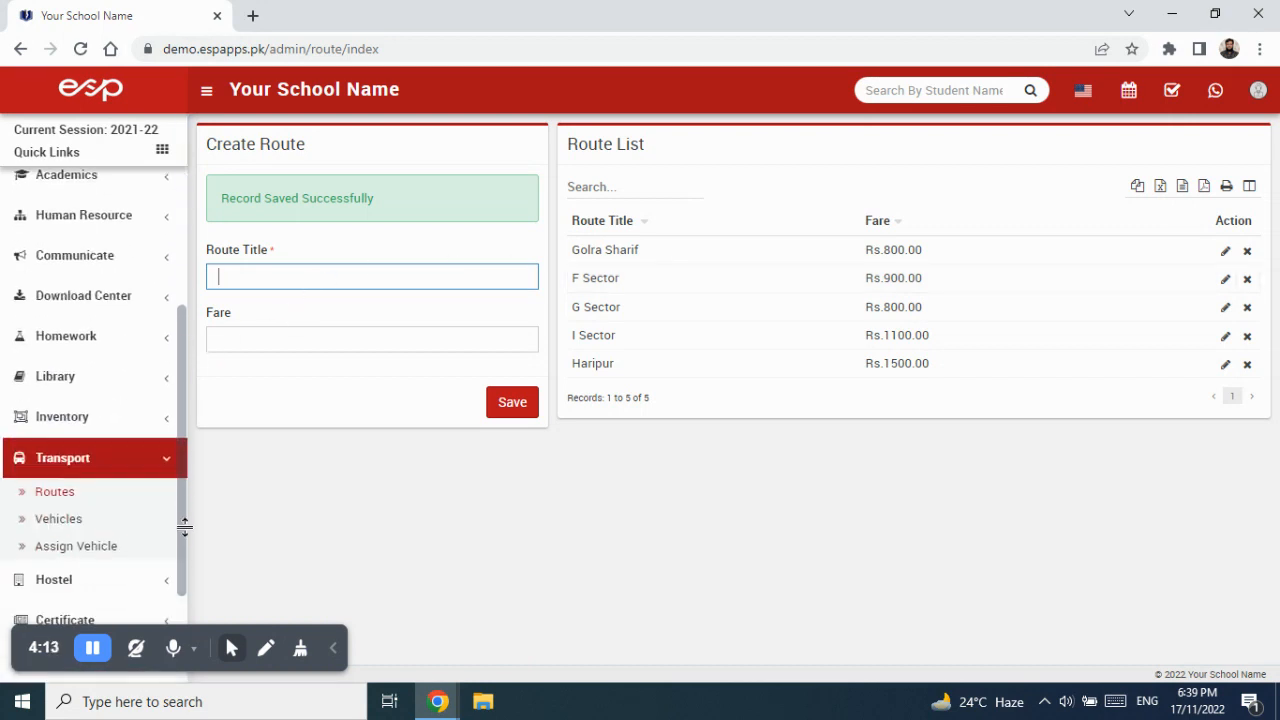
pyautogui.click(72, 548)
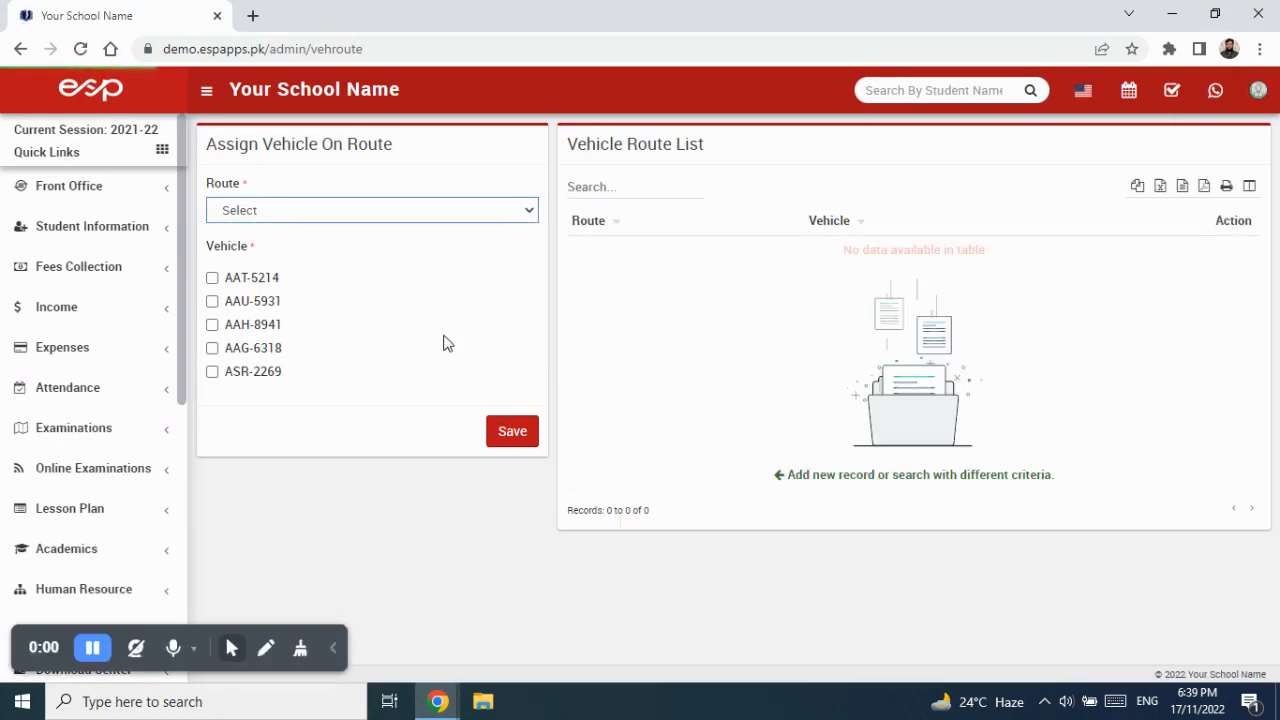
pyautogui.click(422, 212)
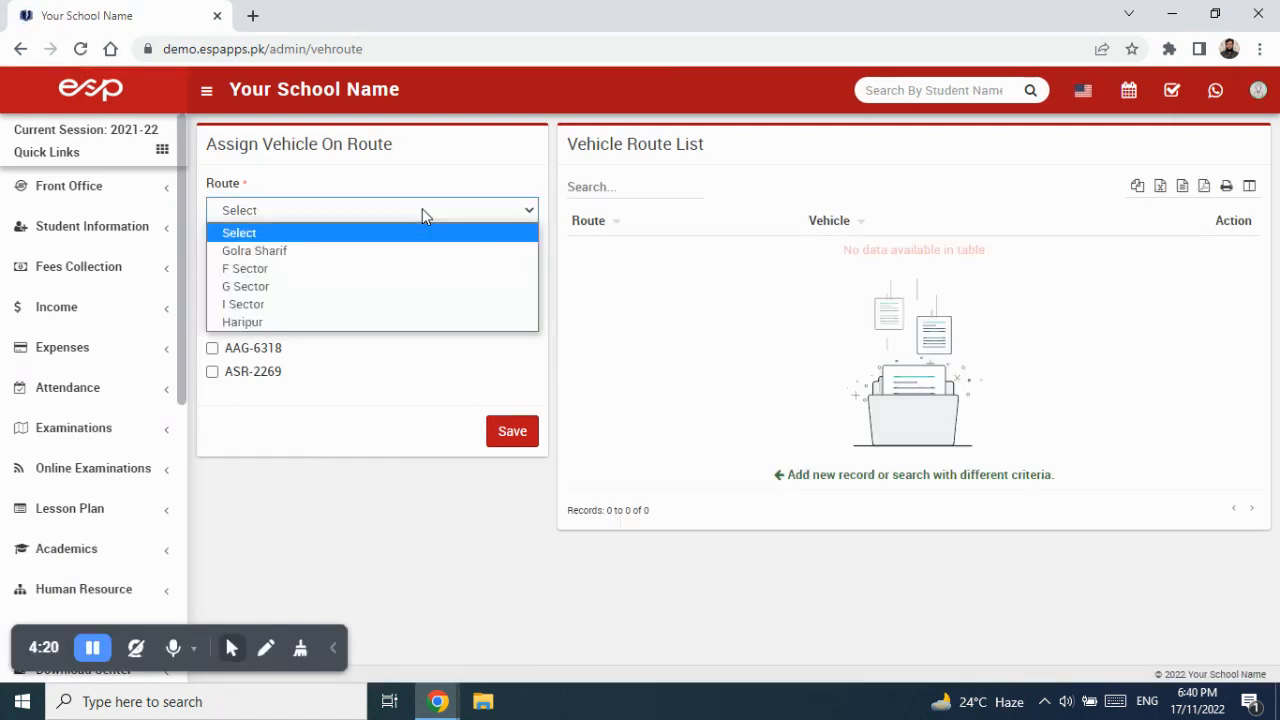
pyautogui.click(379, 254)
pyautogui.click(212, 278)
pyautogui.click(505, 438)
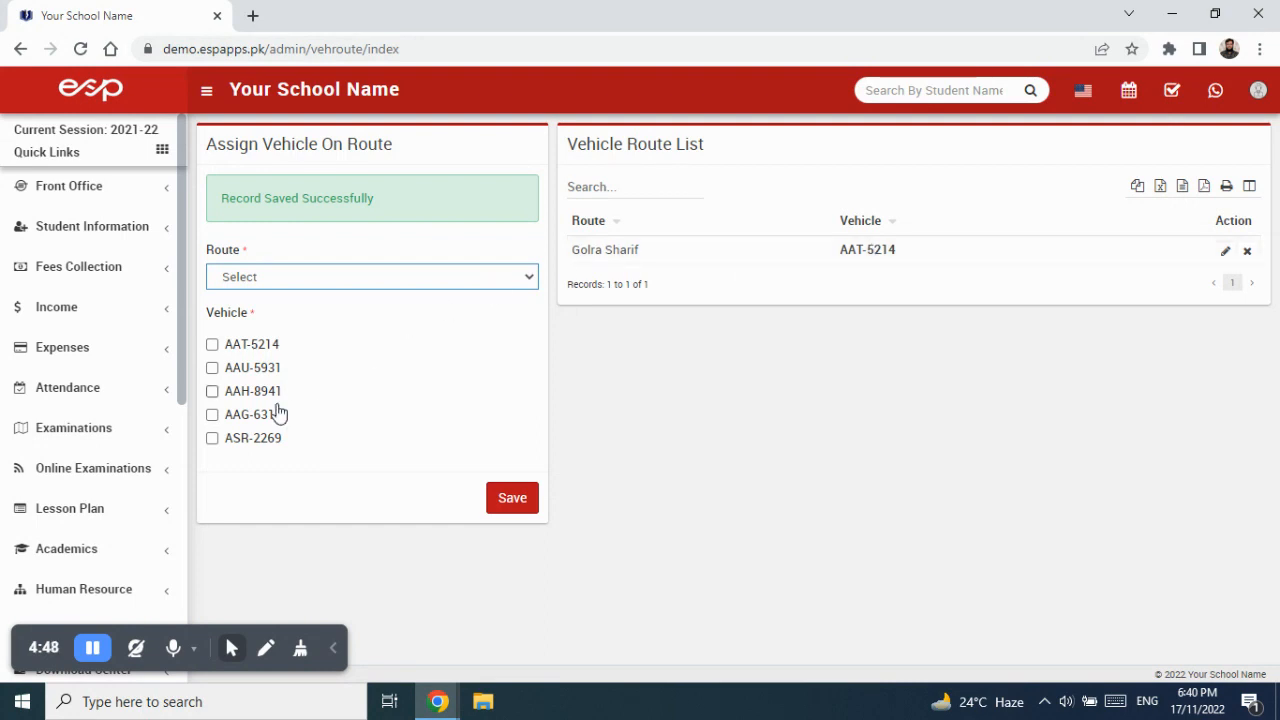
# Add AAG-6318 to the Golra Sharif assignment, then remove it, leaving only AAT-5214.
pyautogui.click(1225, 251)
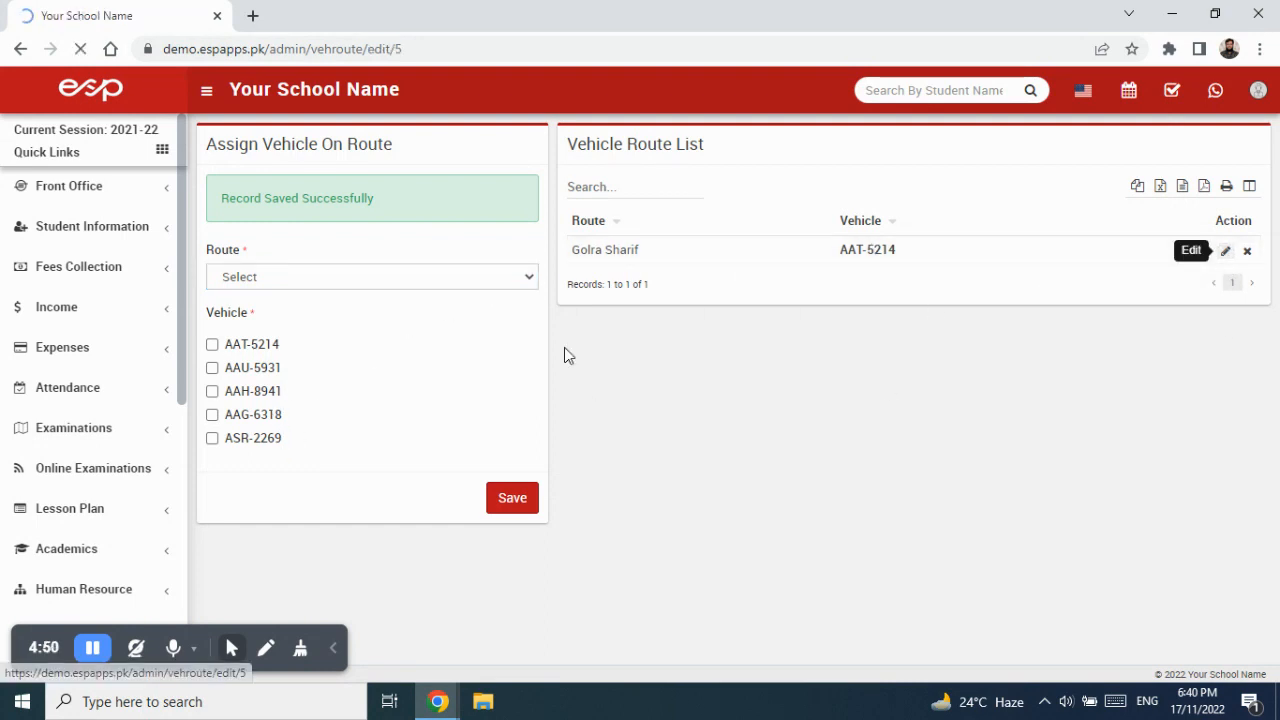
pyautogui.click(228, 352)
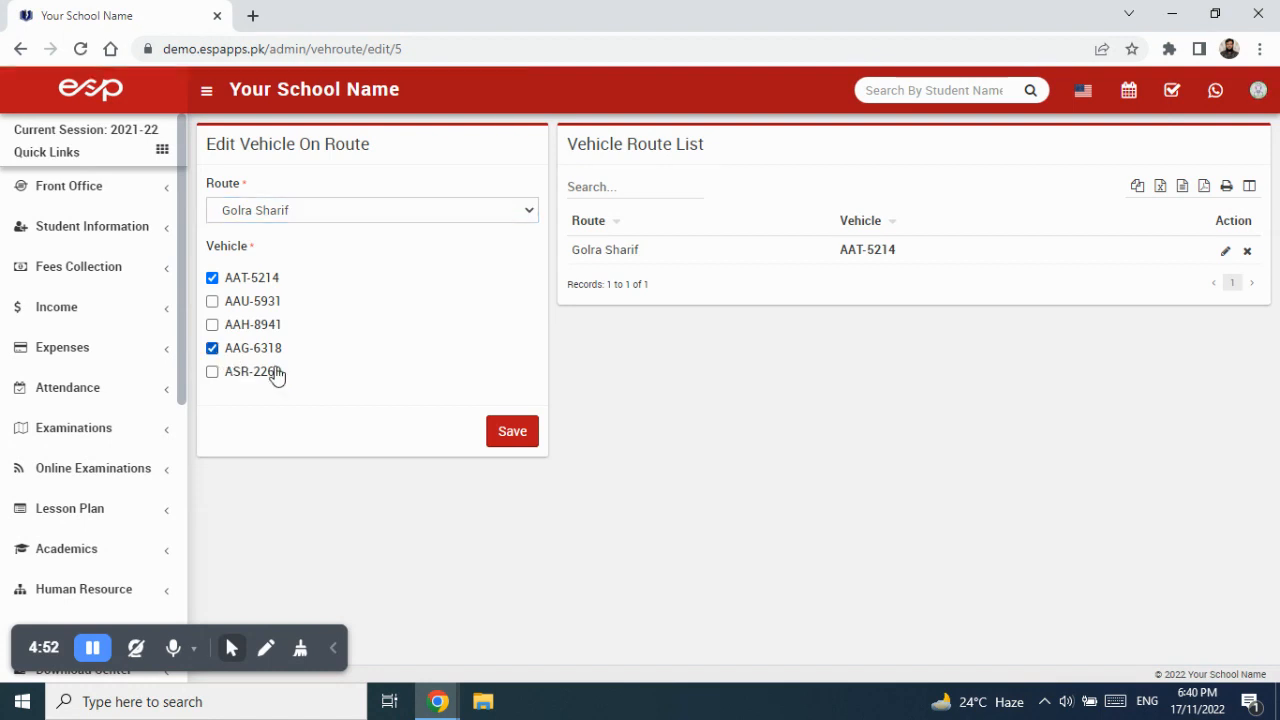
pyautogui.click(511, 432)
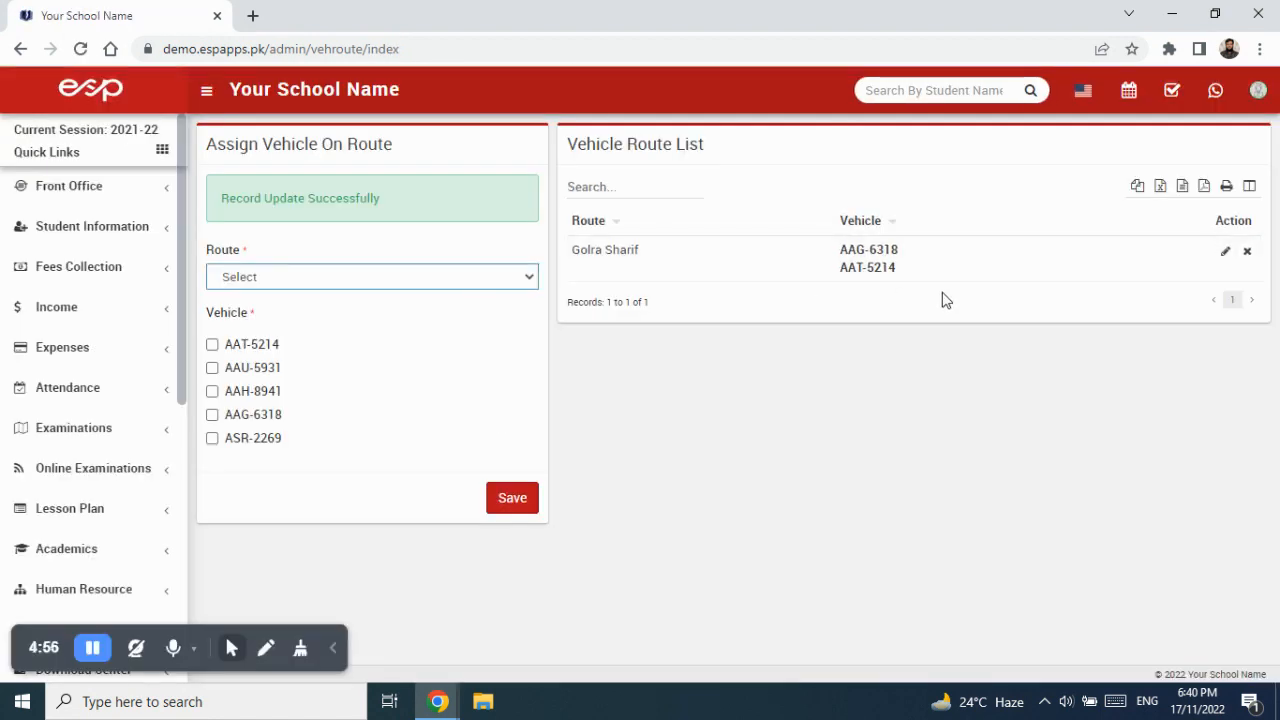
pyautogui.click(1225, 251)
pyautogui.click(258, 348)
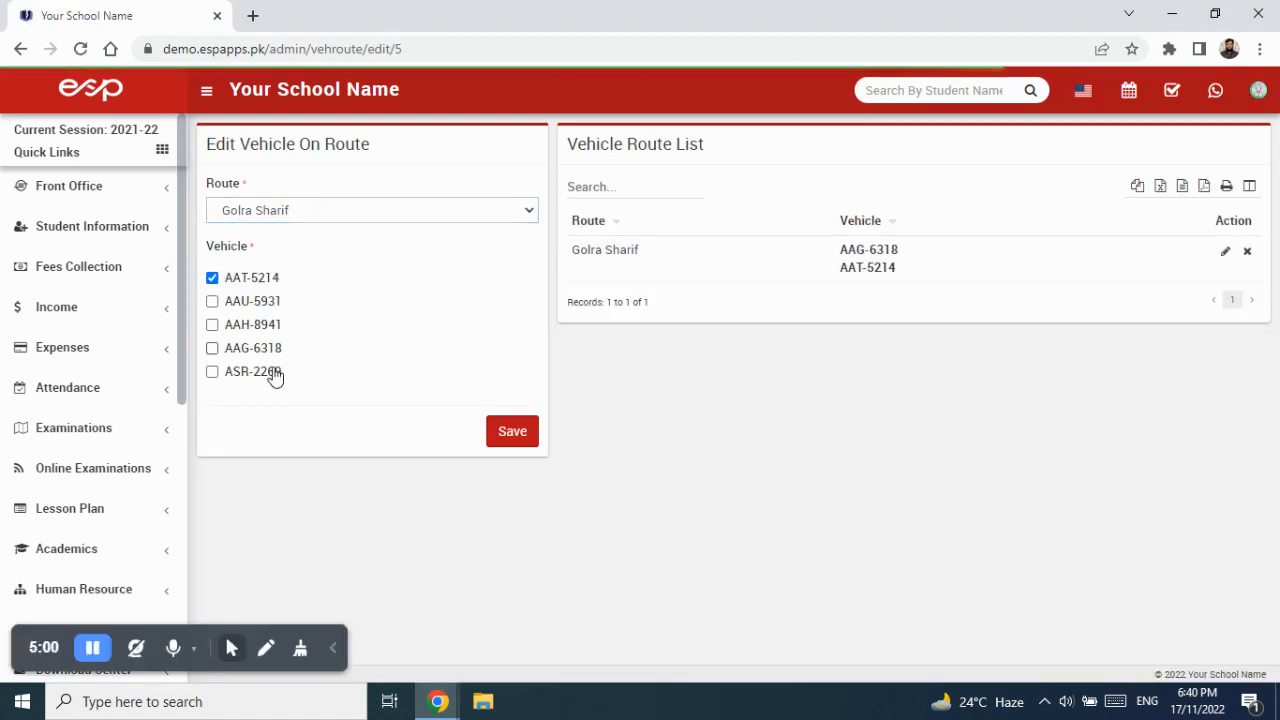
pyautogui.click(512, 431)
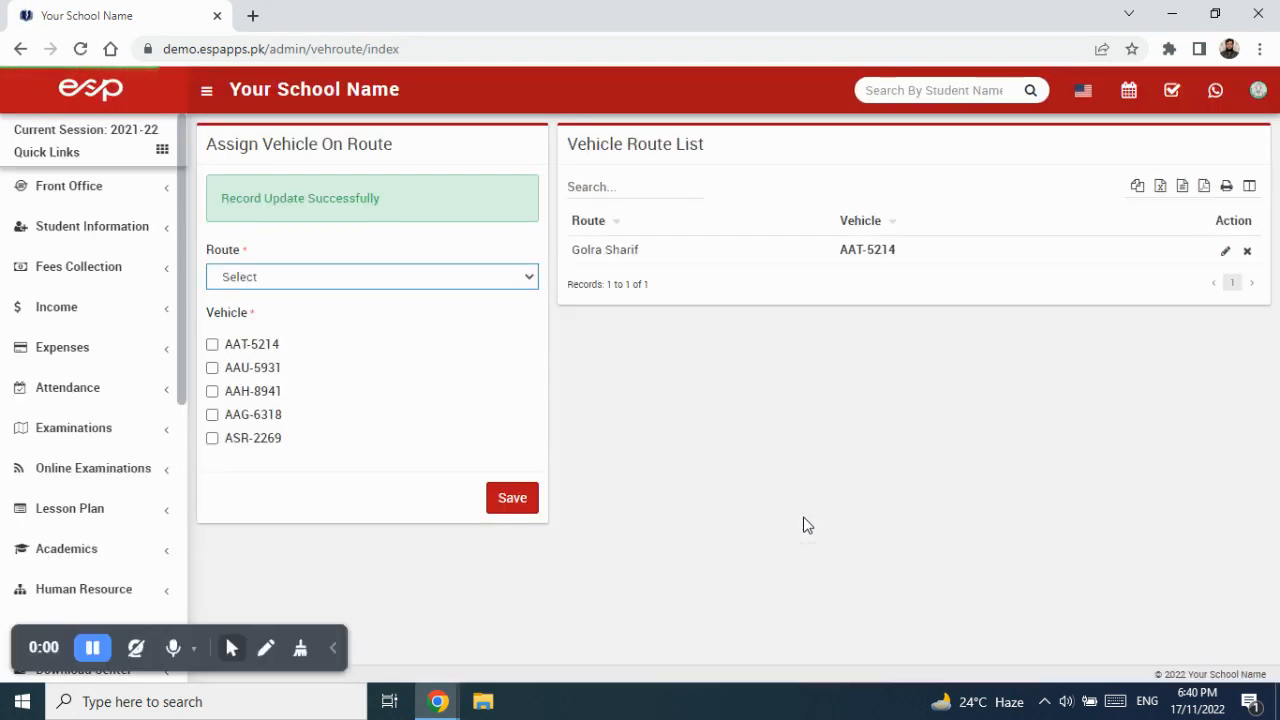
pyautogui.click(322, 282)
pyautogui.click(309, 331)
pyautogui.click(250, 414)
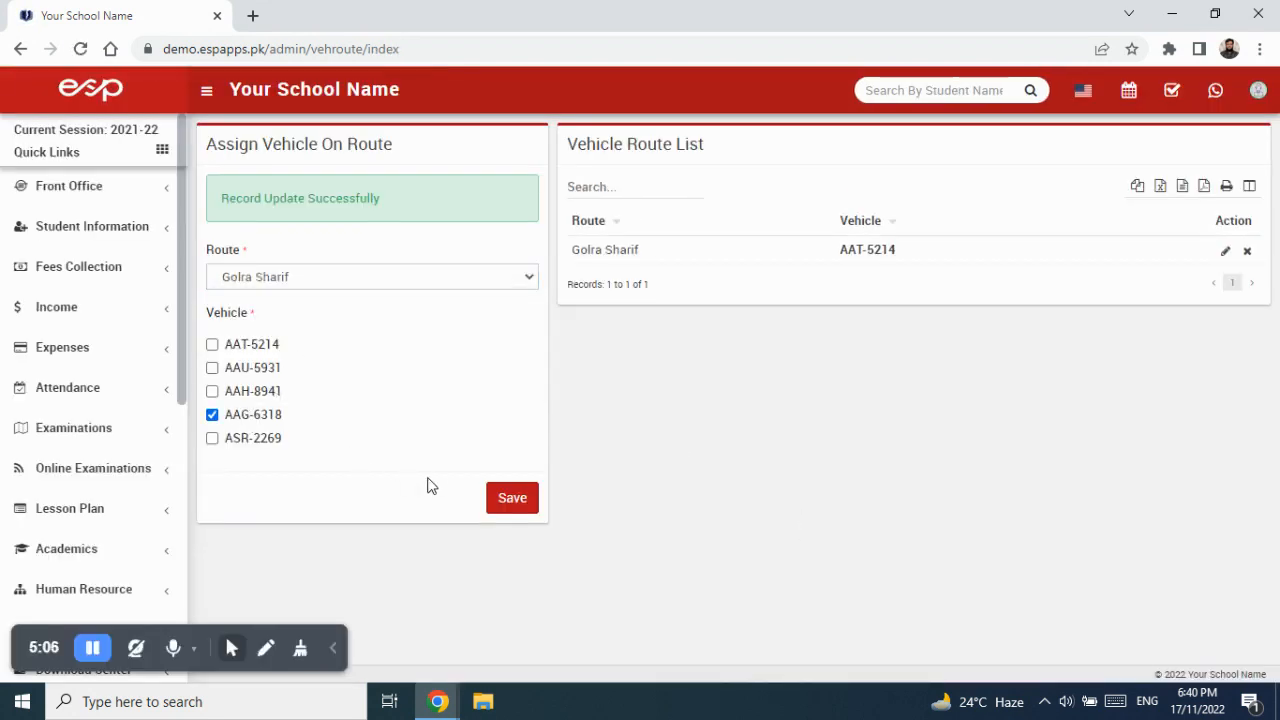
pyautogui.click(522, 508)
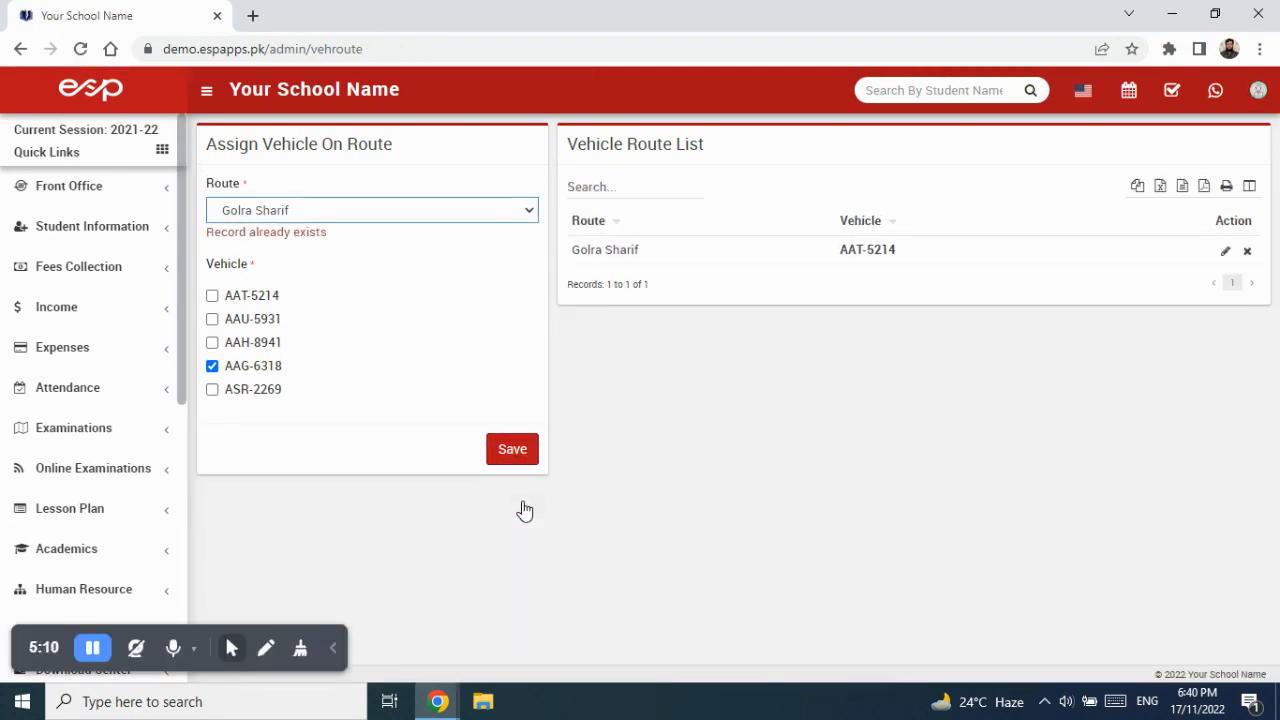
pyautogui.moveTo(334, 232); pyautogui.dragTo(203, 233)
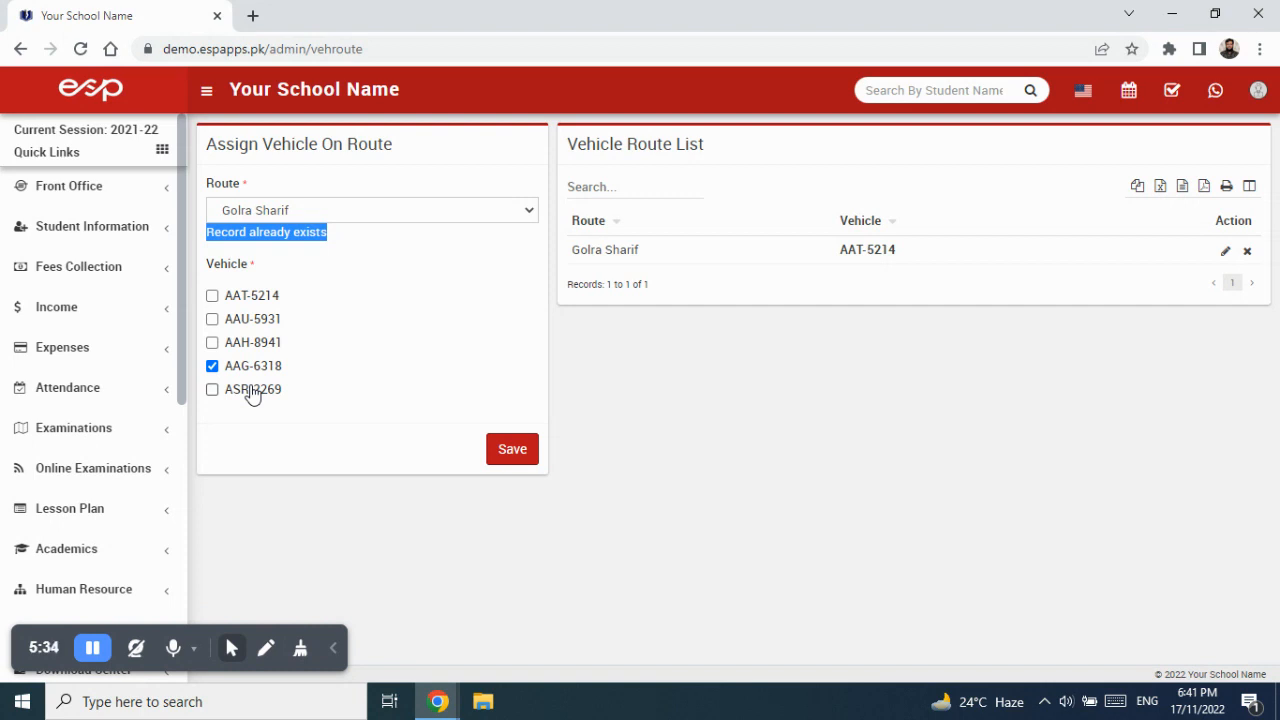
pyautogui.click(350, 212)
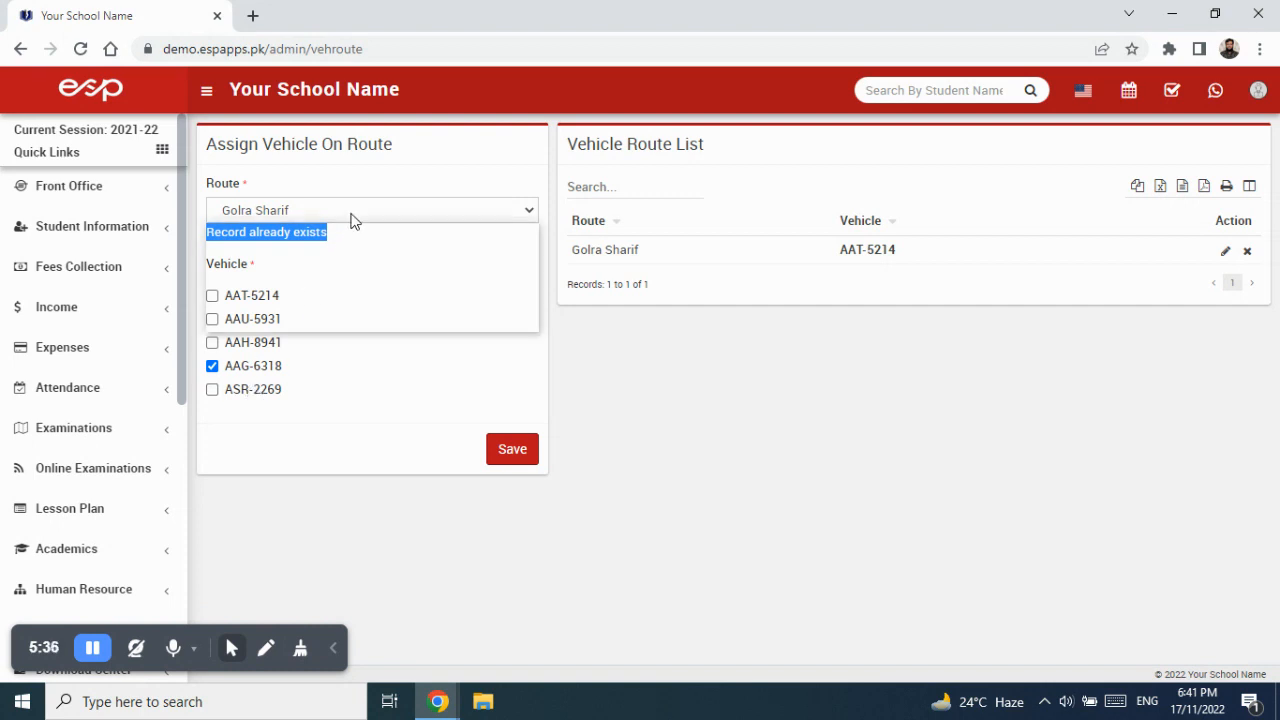
pyautogui.click(349, 234)
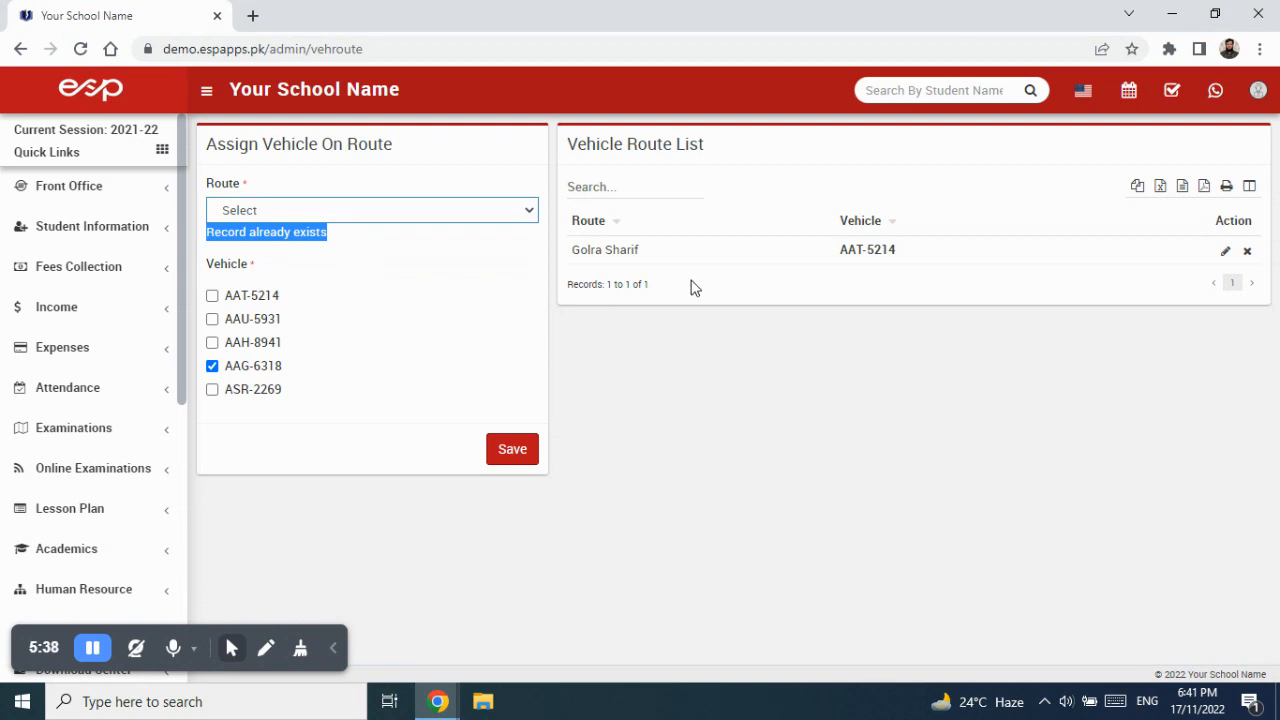
# Edit the Golra Sharif assignment to include AAG-6318 alongside AAT-5214 and save.
pyautogui.click(1228, 253)
pyautogui.click(262, 350)
pyautogui.click(513, 440)
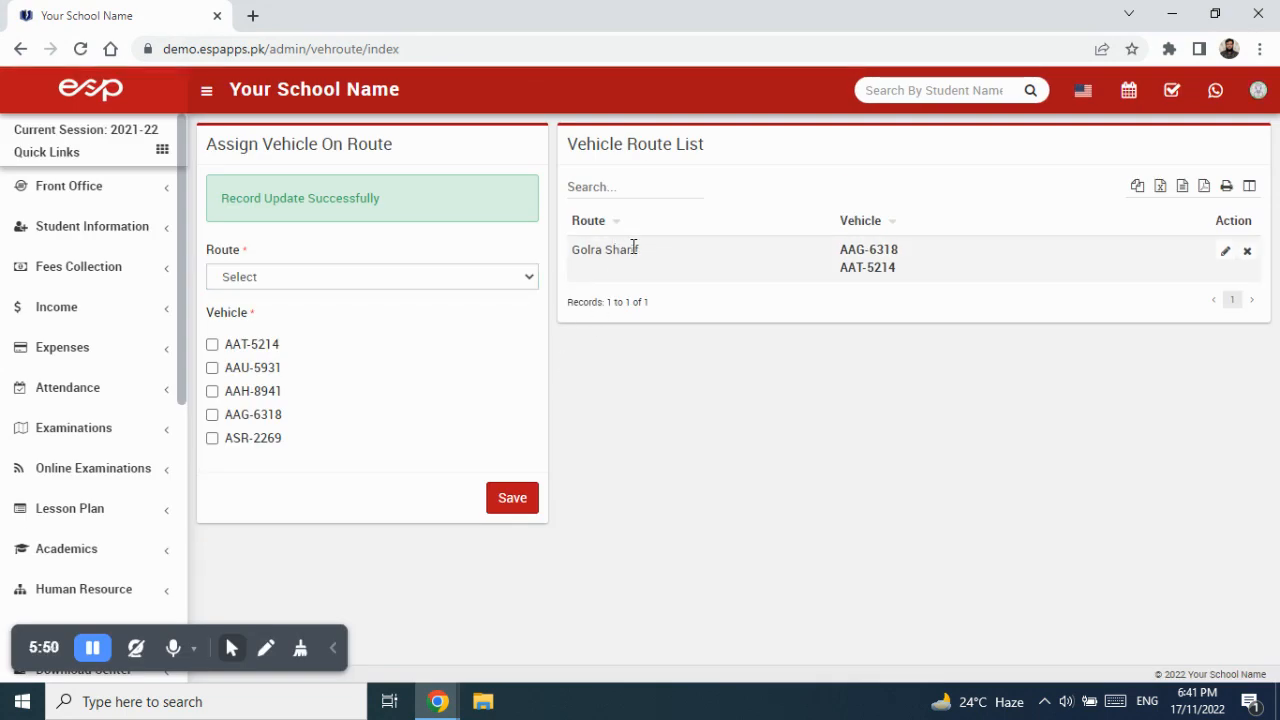
pyautogui.moveTo(640, 251); pyautogui.dragTo(563, 251)
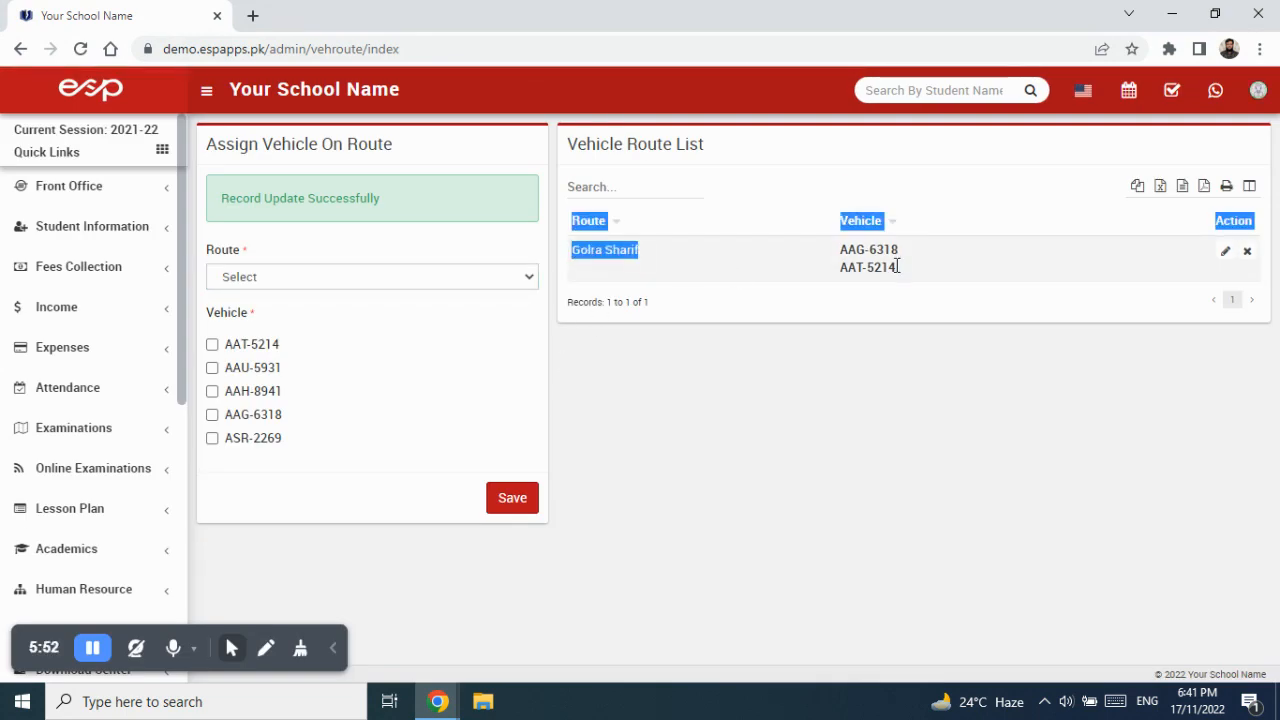
pyautogui.moveTo(897, 266); pyautogui.dragTo(840, 249)
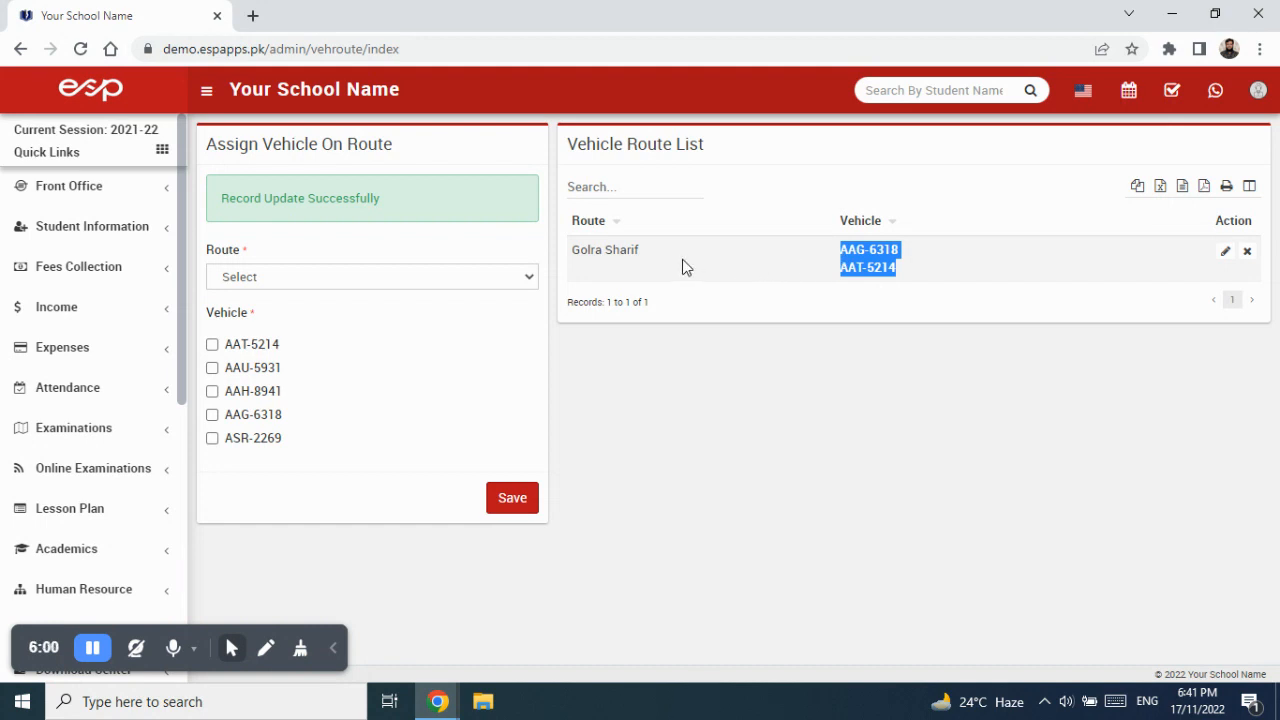
pyautogui.click(405, 276)
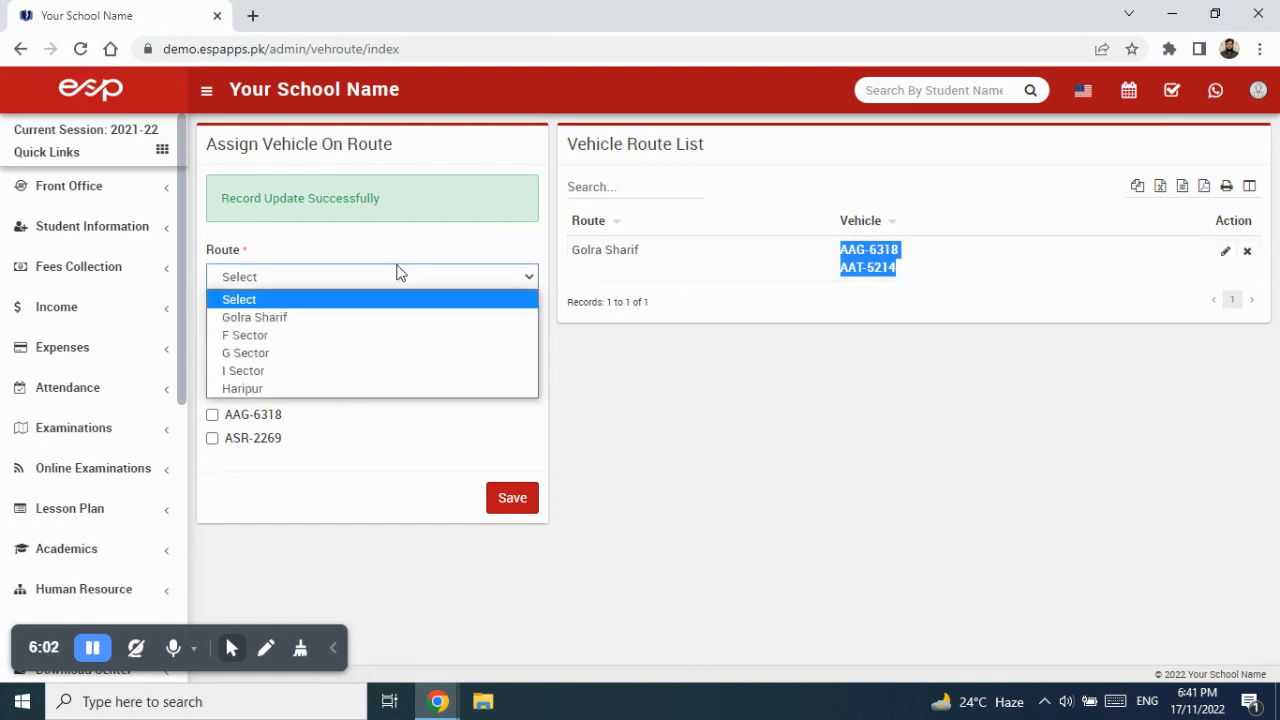
pyautogui.click(373, 343)
pyautogui.click(236, 367)
pyautogui.click(503, 498)
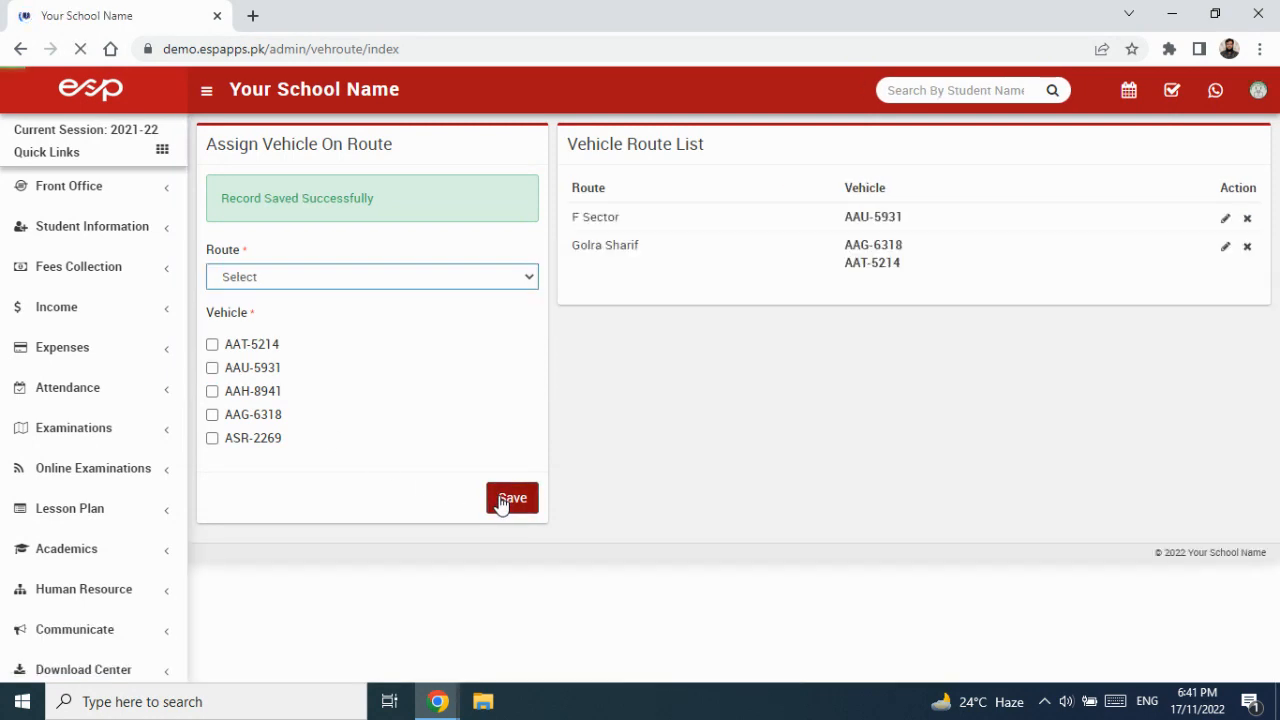
# Assign vehicle ASR-2269 to the G Sector route and save.
pyautogui.click(340, 280)
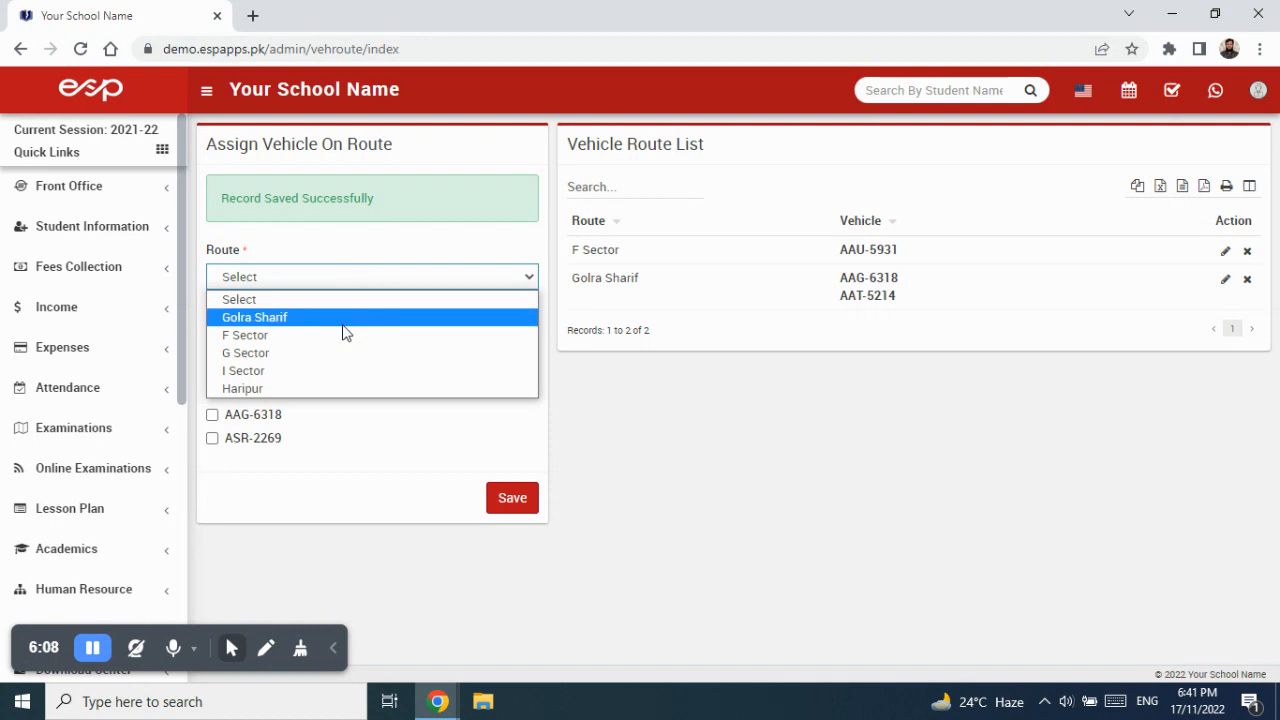
pyautogui.click(337, 354)
pyautogui.click(230, 440)
pyautogui.click(508, 510)
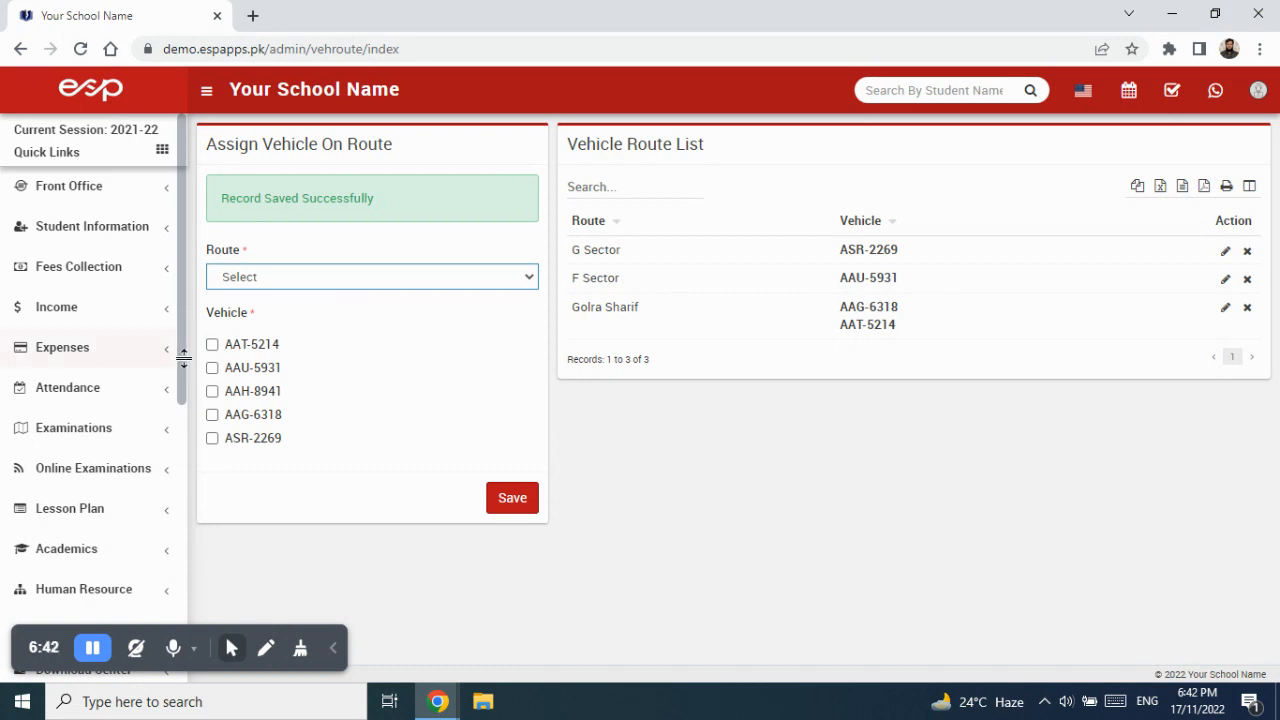
pyautogui.moveTo(180, 362); pyautogui.dragTo(175, 578)
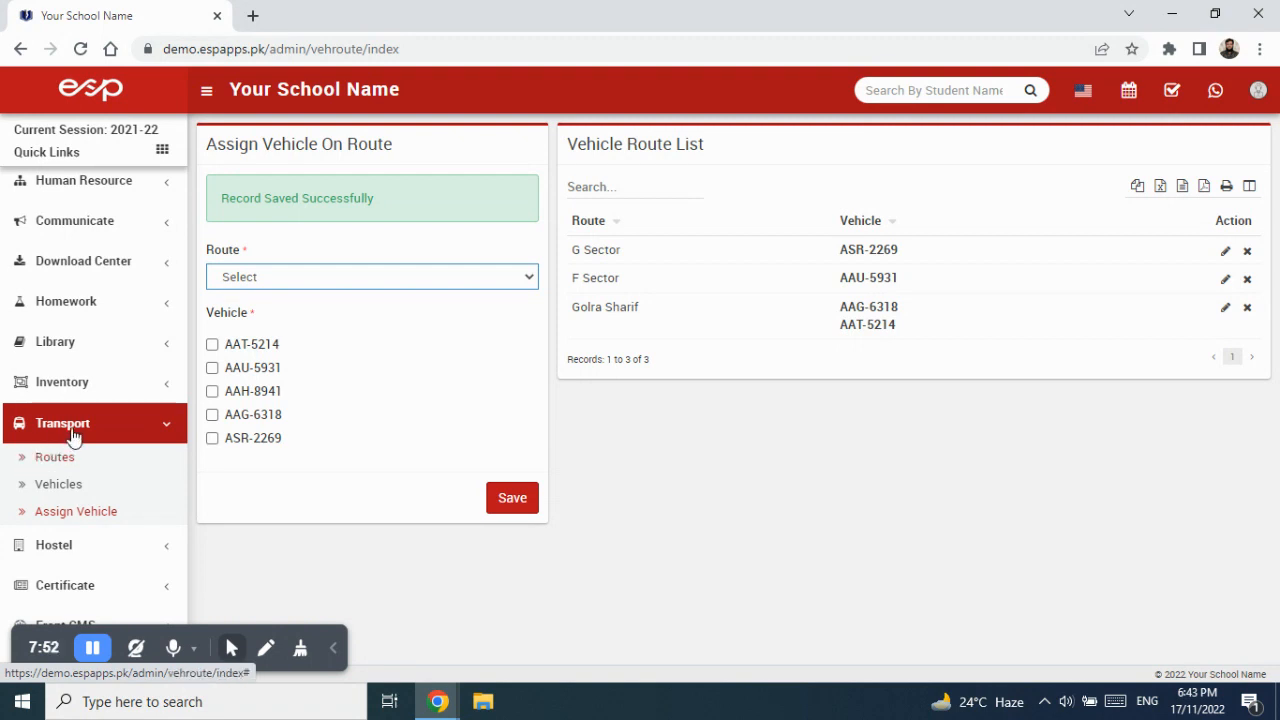
# Expand Student Information in the sidebar and go to Student Details.
pyautogui.click(72, 433)
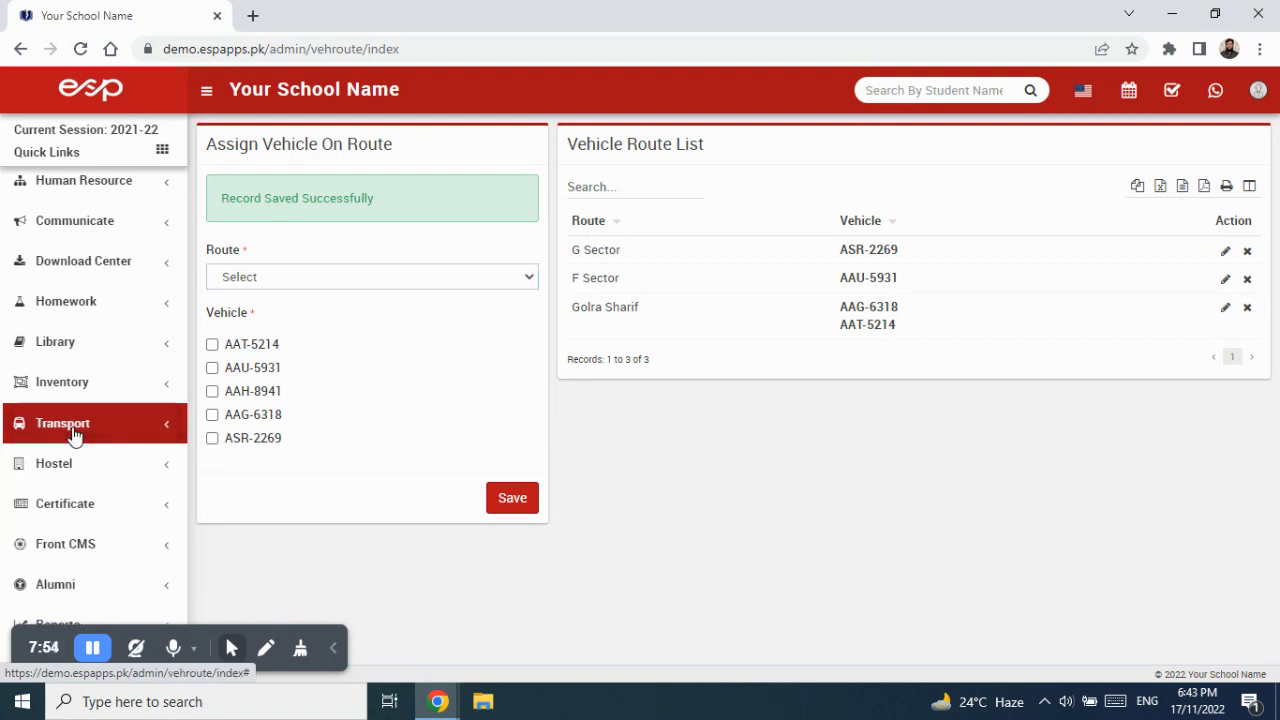
pyautogui.click(72, 433)
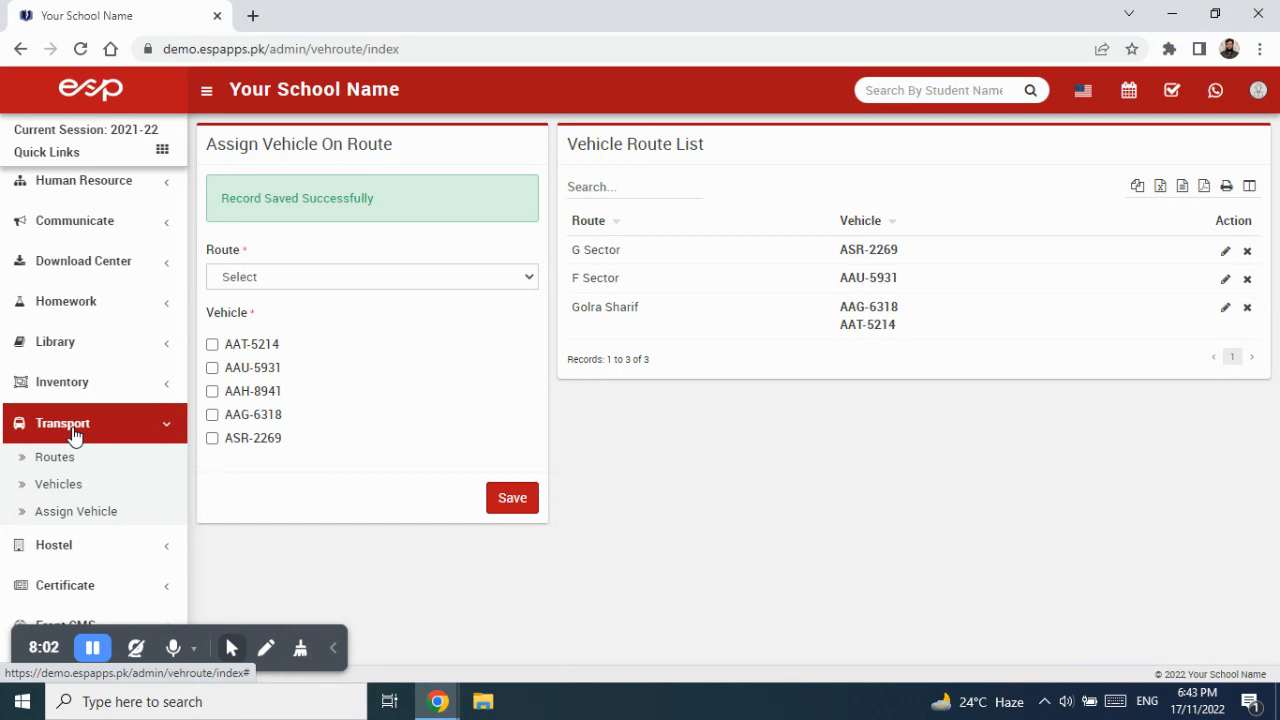
pyautogui.scroll(-2, 73, 432)
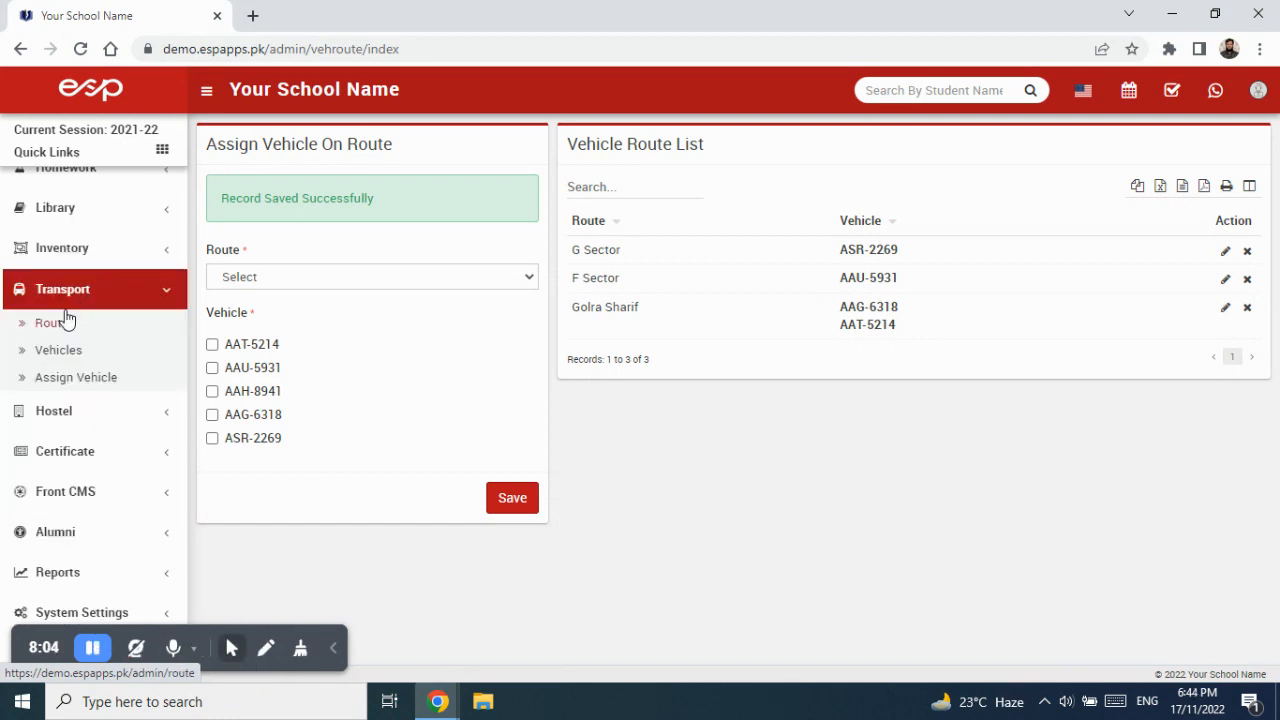
pyautogui.scroll(6, 63, 322)
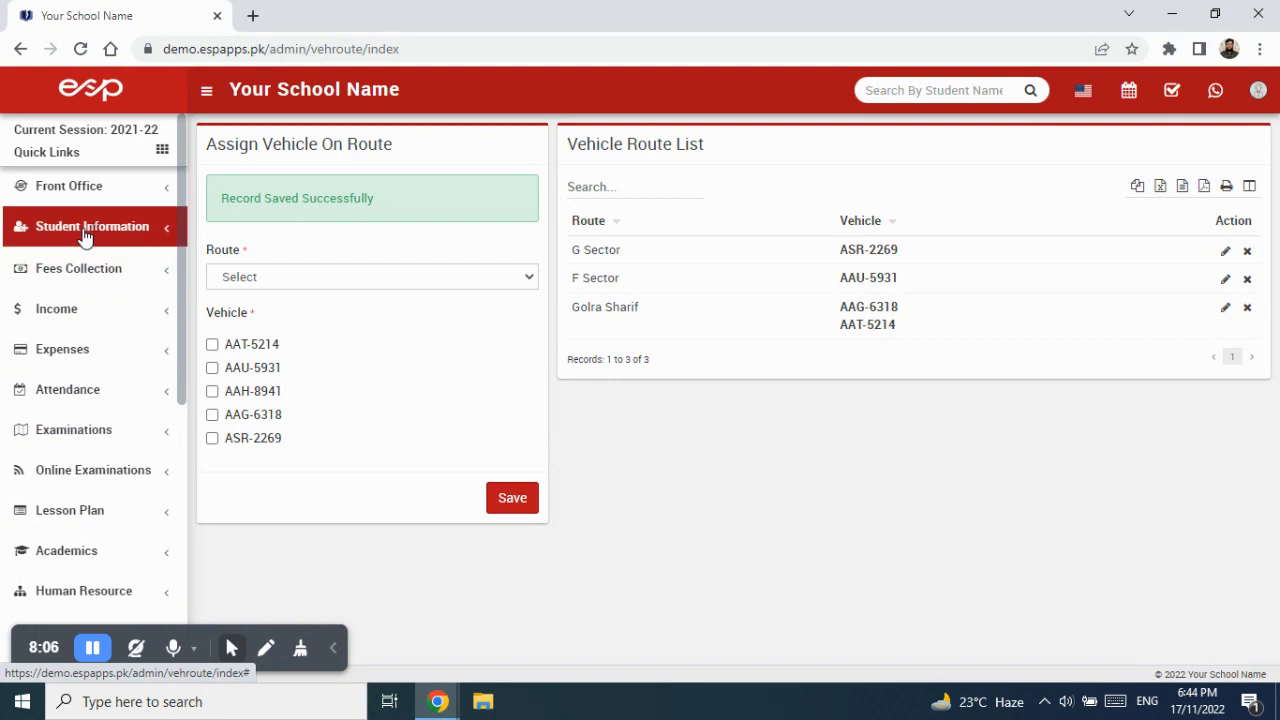
pyautogui.click(85, 235)
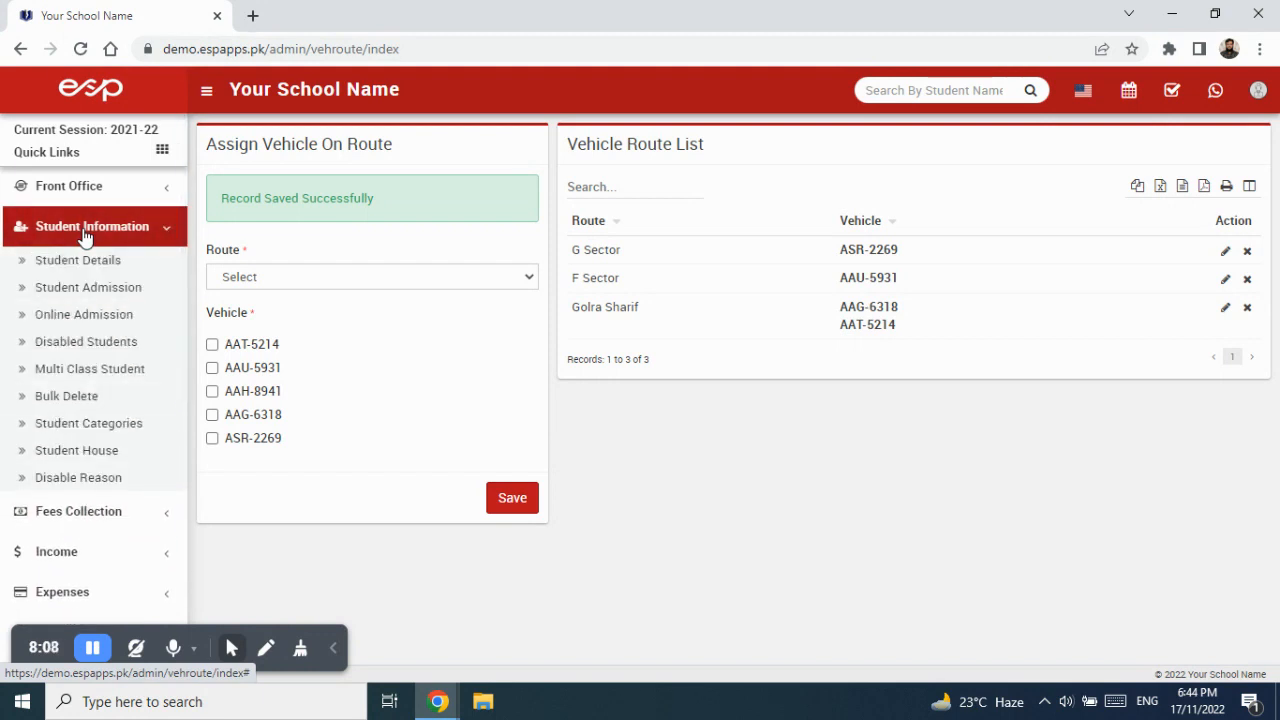
pyautogui.click(97, 262)
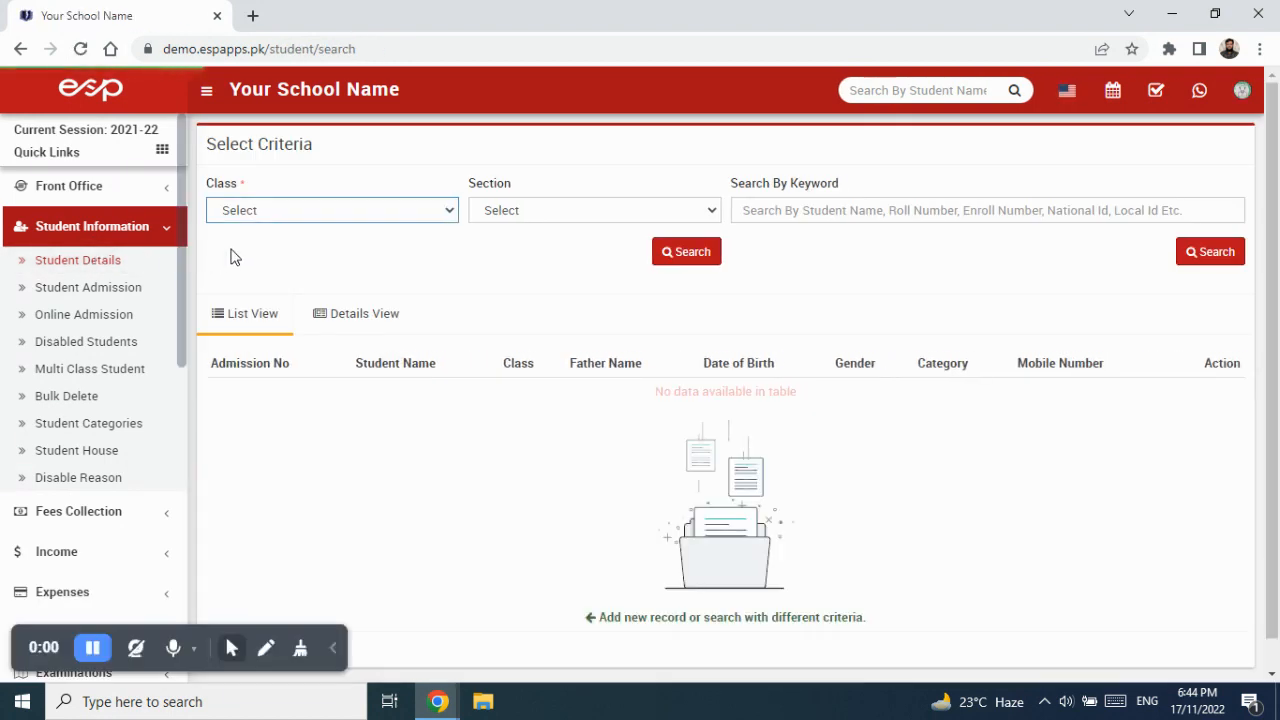
# Search students in Class 1, Section Blue.
pyautogui.click(314, 213)
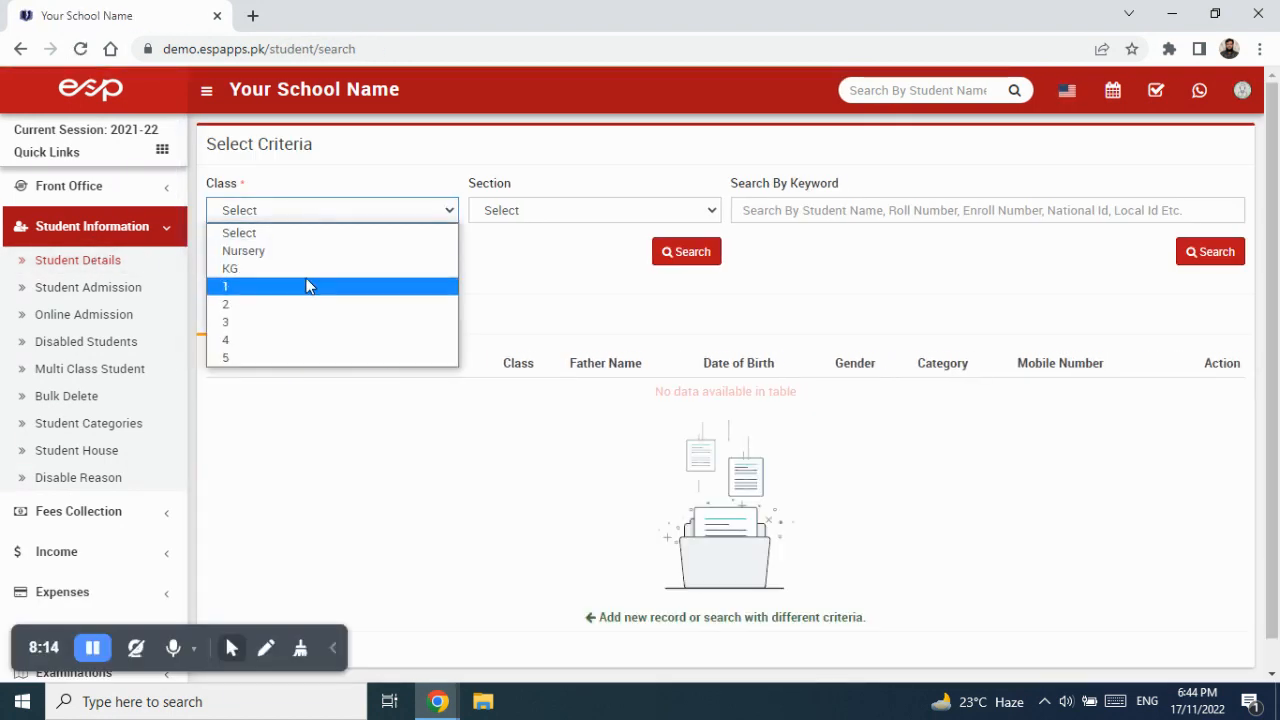
pyautogui.click(307, 287)
pyautogui.click(504, 213)
pyautogui.click(512, 251)
pyautogui.click(670, 258)
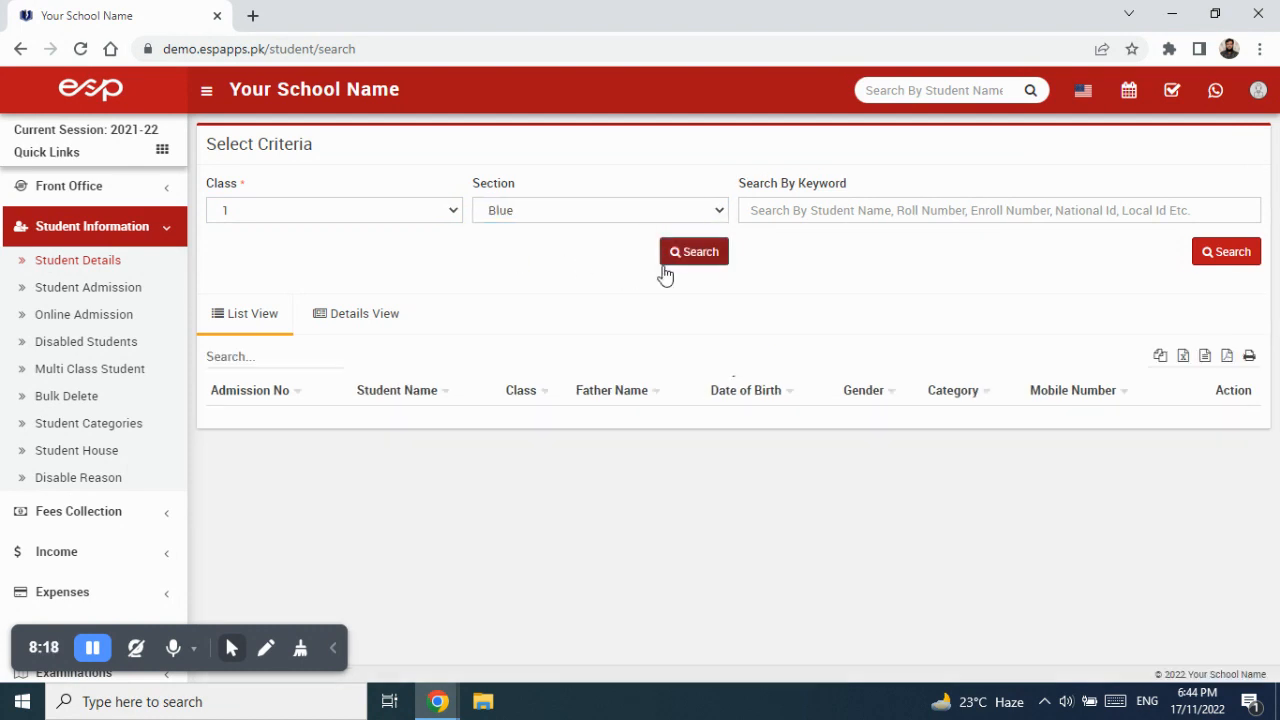
pyautogui.scroll(-2, 648, 536)
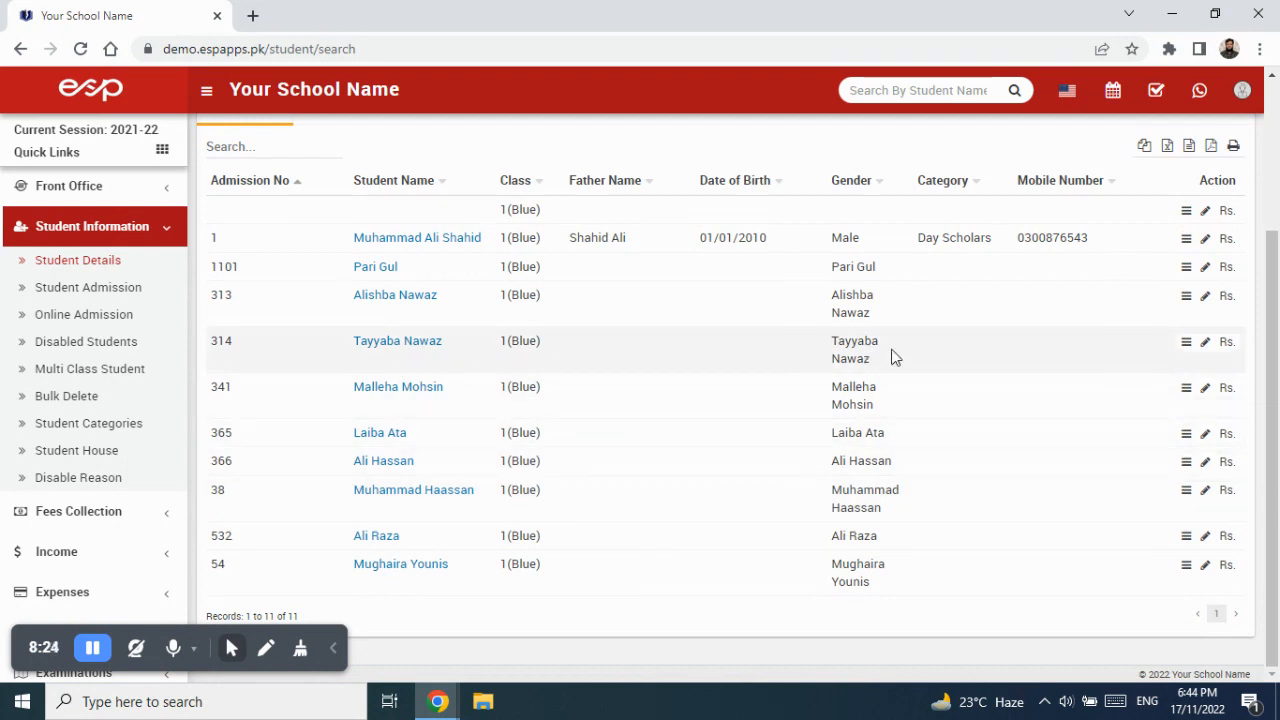
# View the student's profile, which has no route details, and open the Edit Student form.
pyautogui.click(1187, 344)
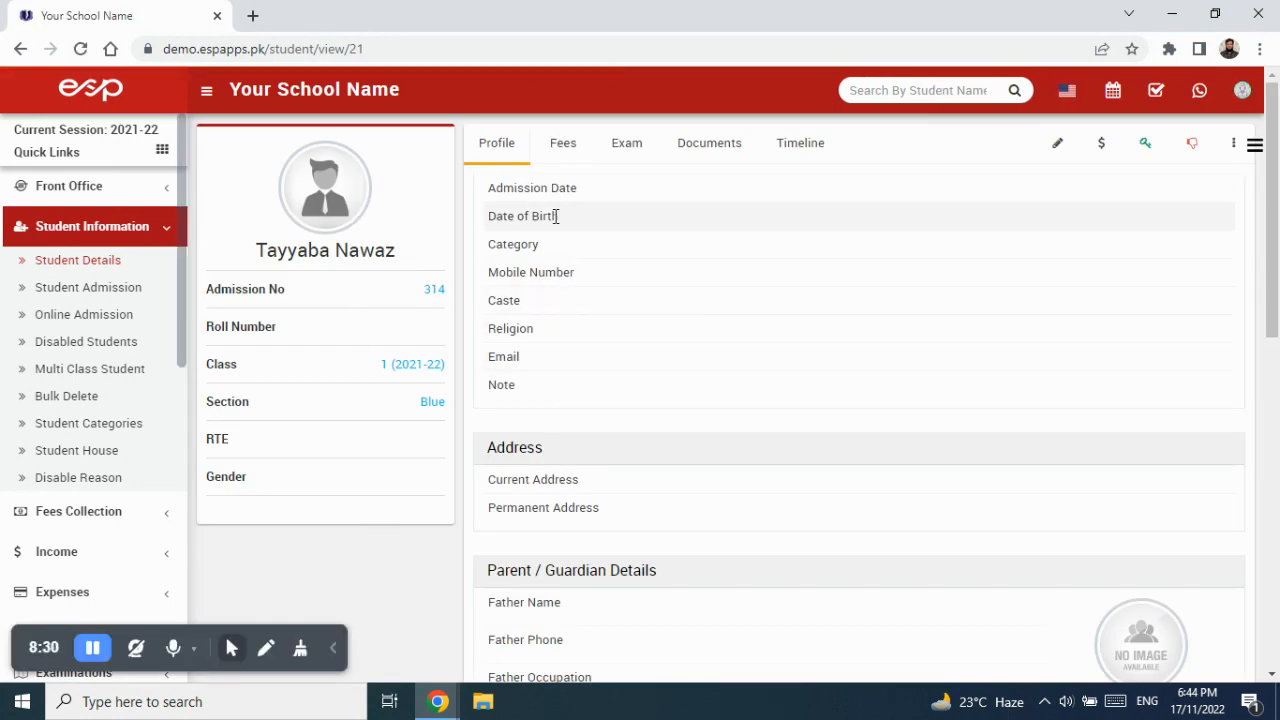
pyautogui.scroll(-2, 972, 600)
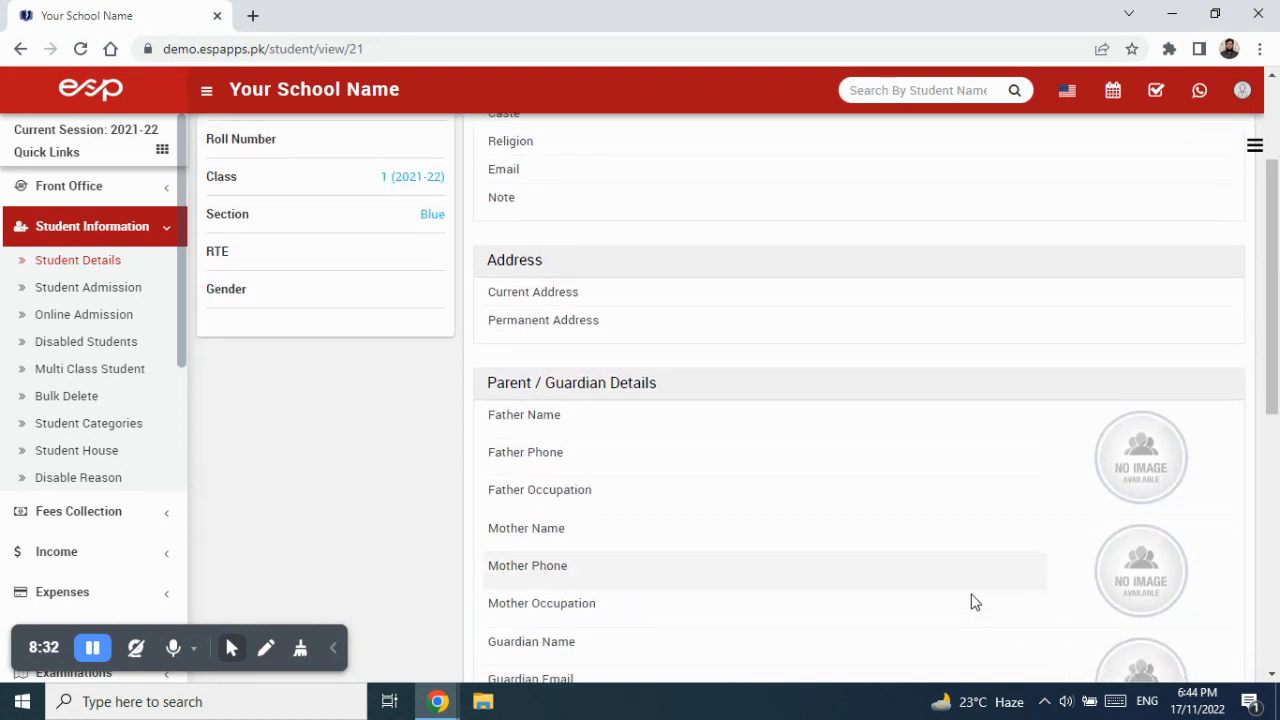
pyautogui.scroll(-2, 972, 600)
pyautogui.scroll(4, 972, 600)
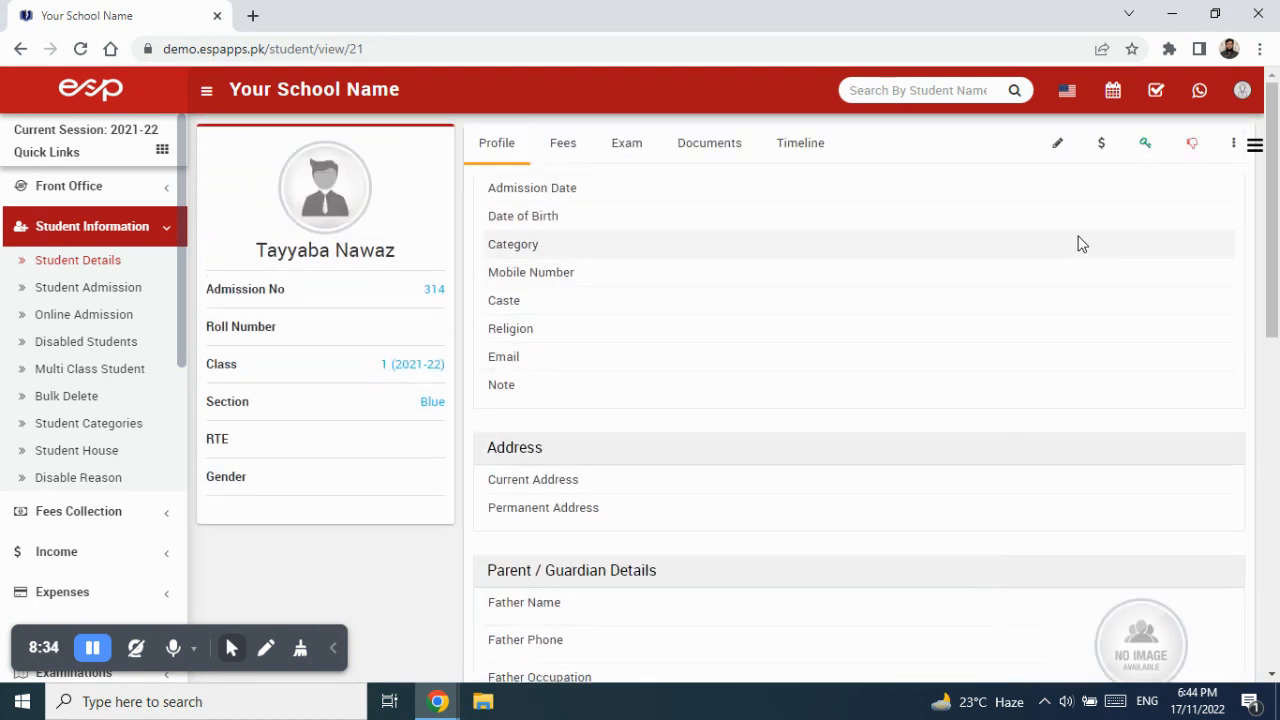
pyautogui.click(1060, 147)
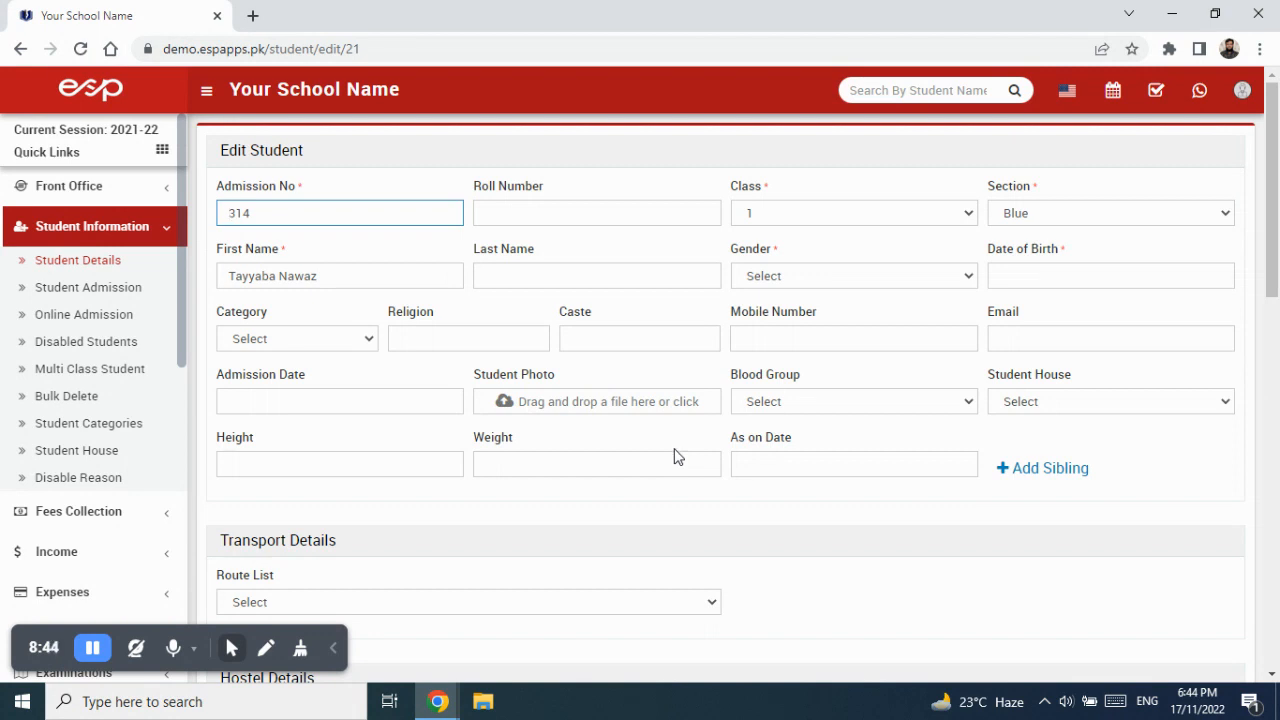
pyautogui.scroll(-3, 645, 430)
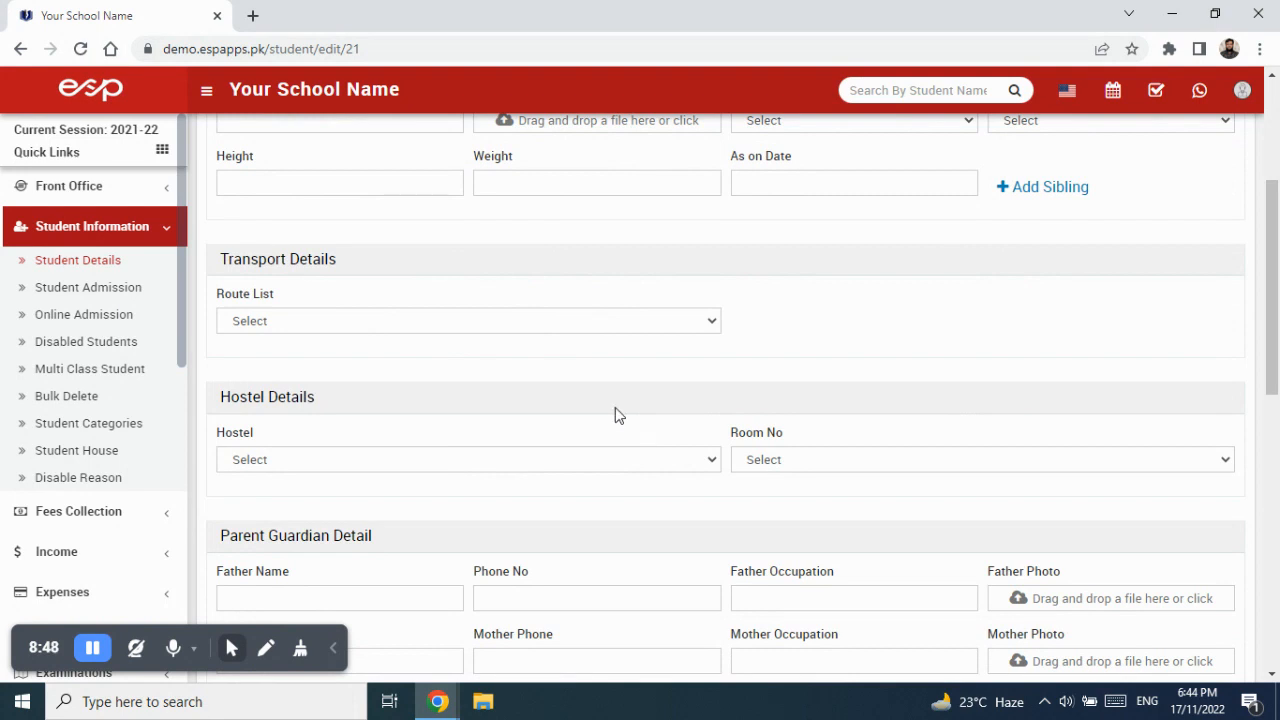
pyautogui.click(362, 321)
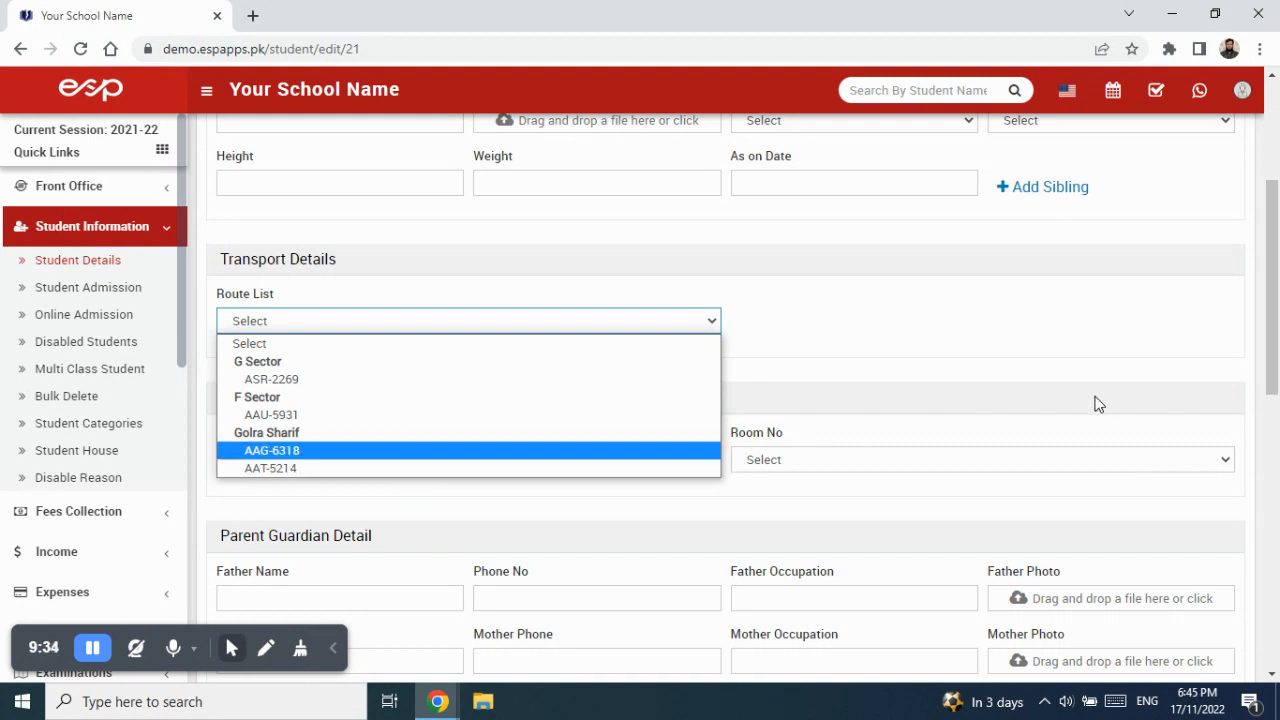
pyautogui.scroll(3, 1090, 380)
# Assign transport route ASR-2269 to the student and save.
pyautogui.scroll(-3, 1068, 390)
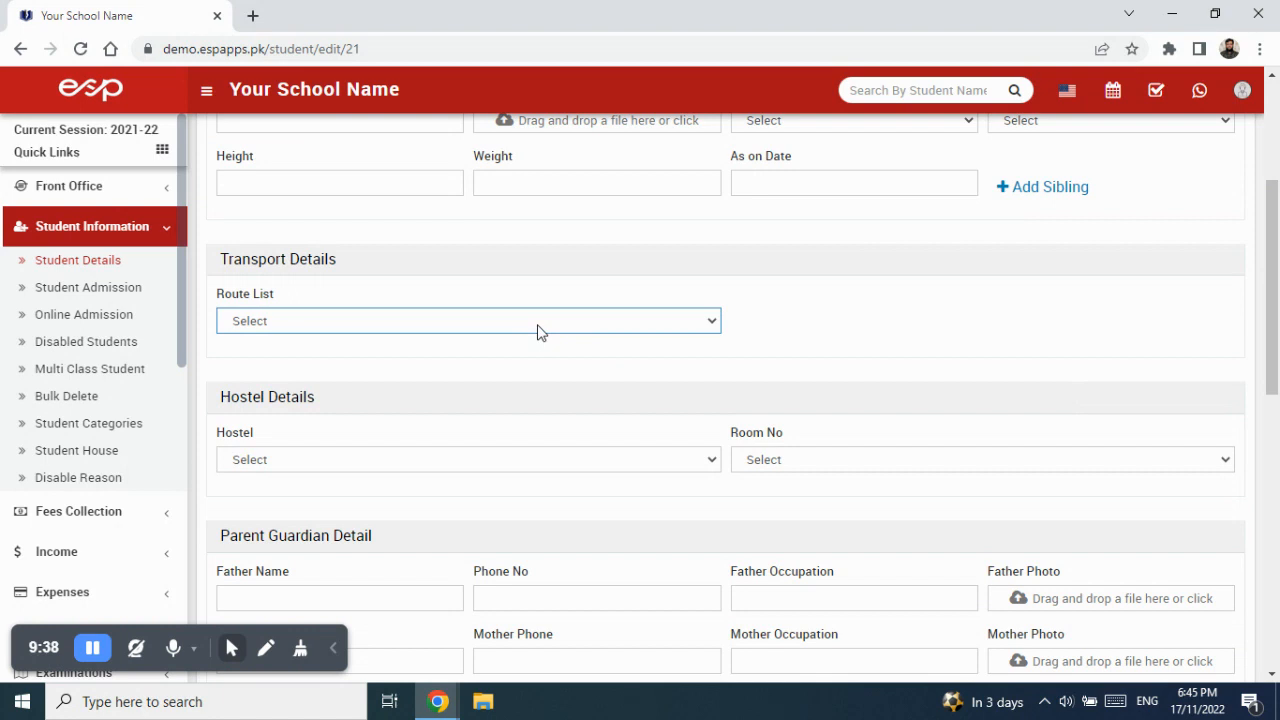
pyautogui.click(537, 322)
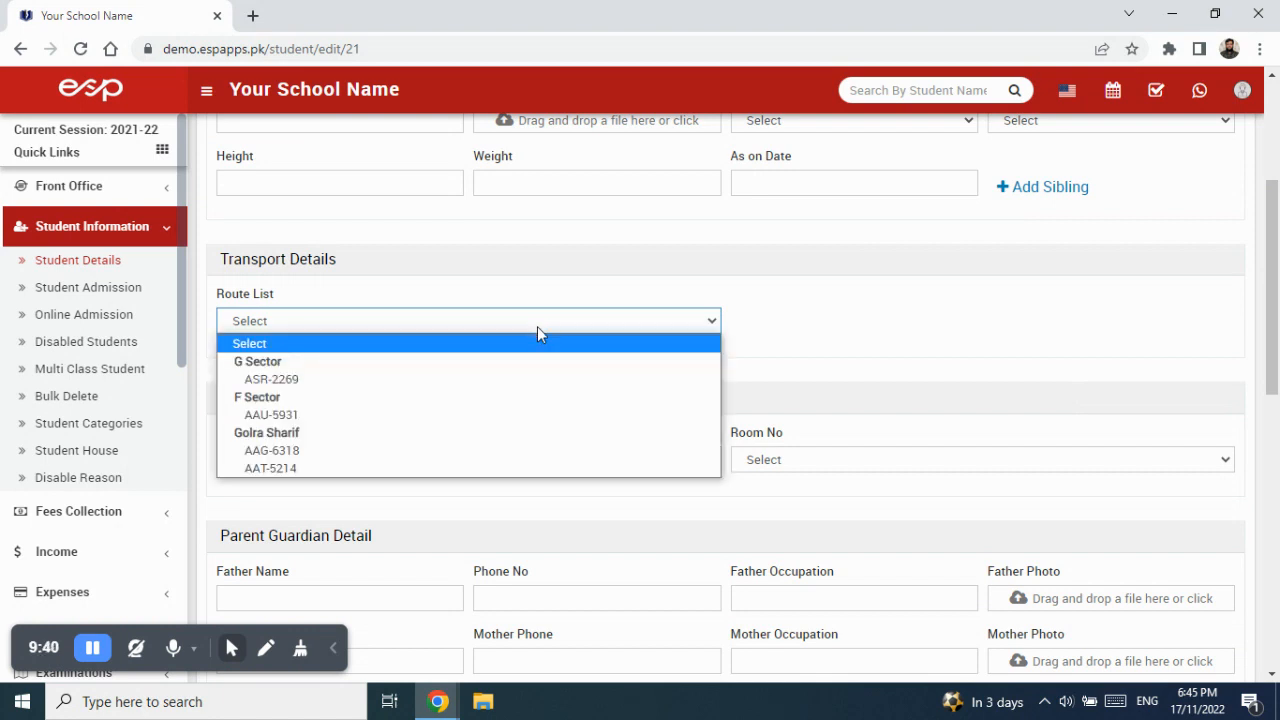
pyautogui.click(529, 384)
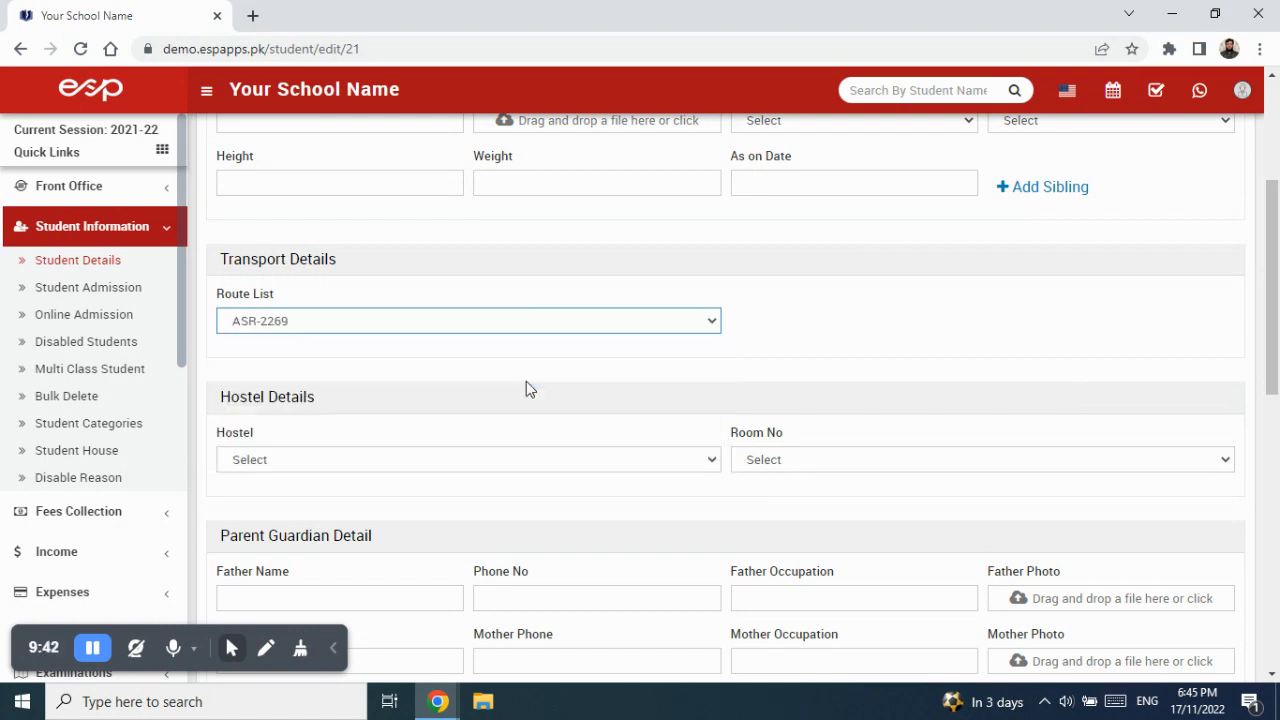
pyautogui.scroll(-8, 806, 397)
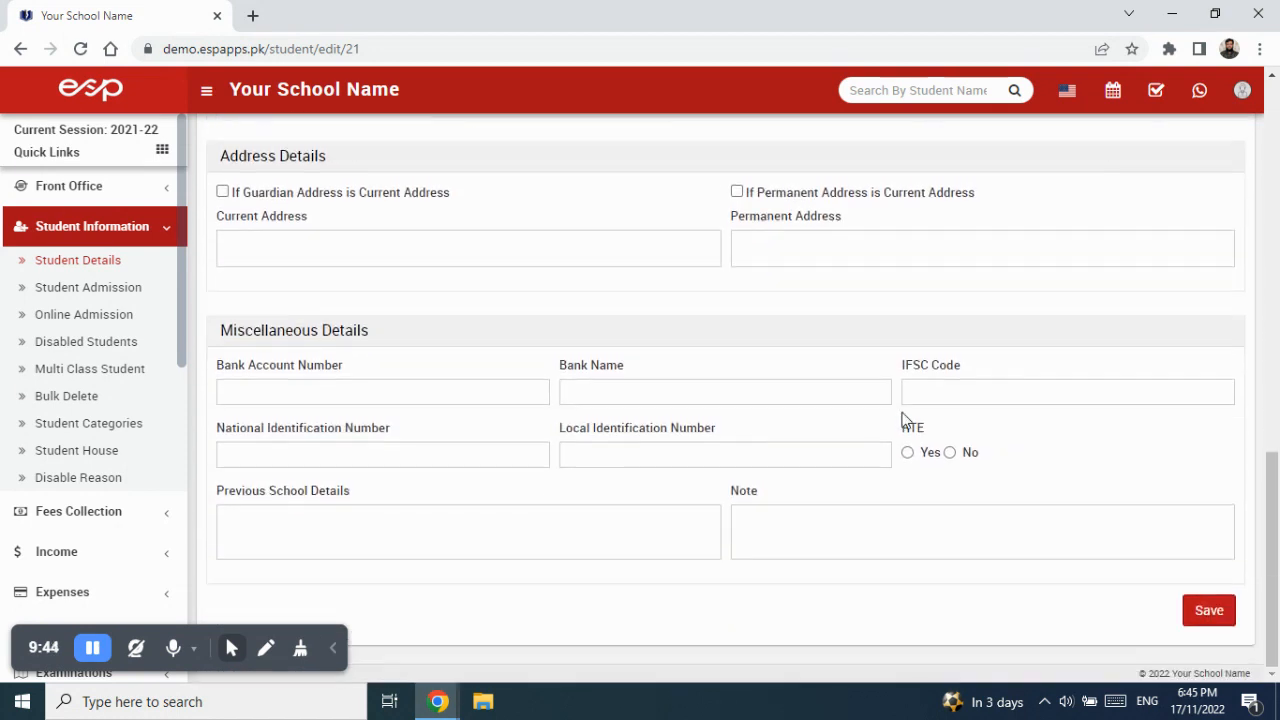
pyautogui.click(1219, 621)
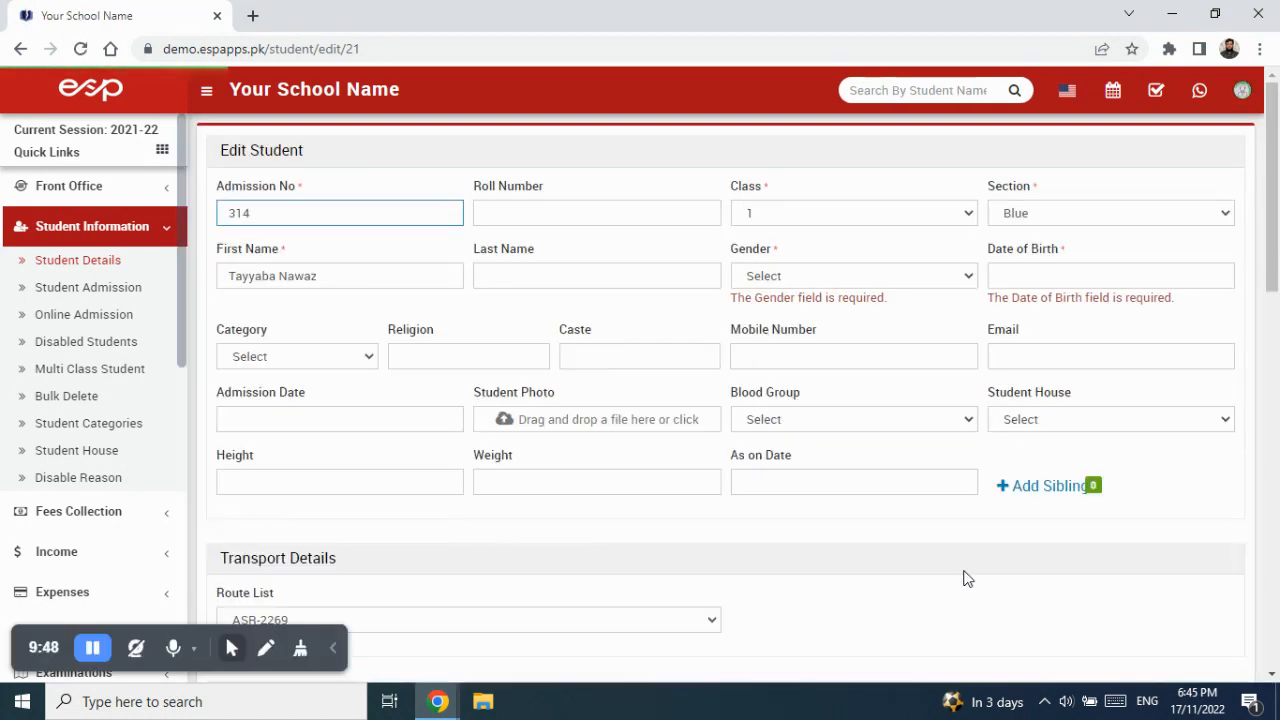
# Set the student's gender to Female and date of birth to 10/11/2022.
pyautogui.click(843, 277)
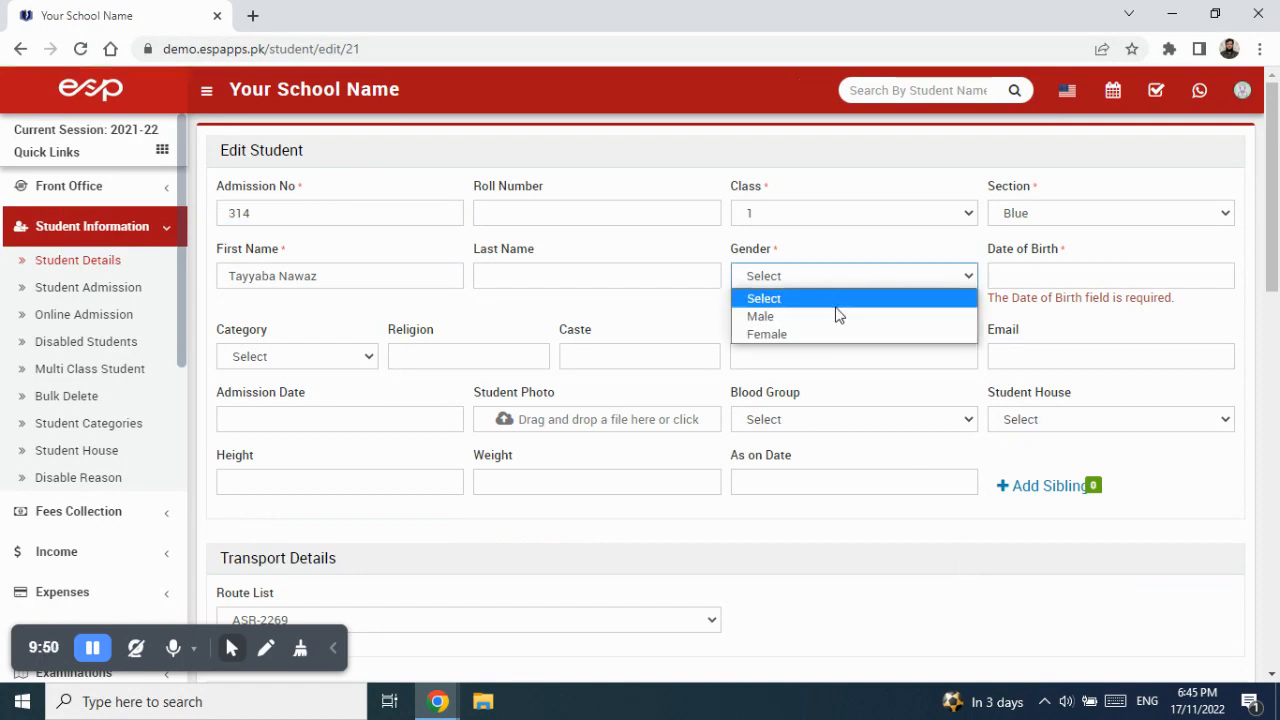
pyautogui.click(837, 334)
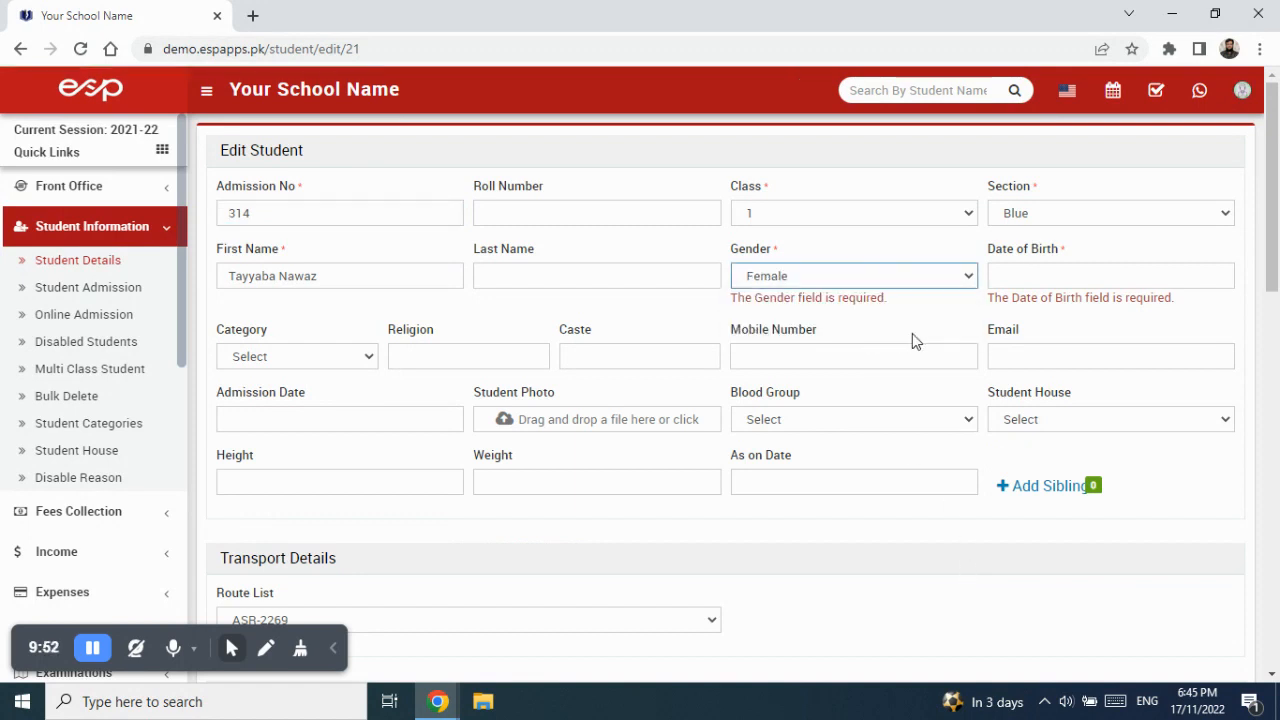
pyautogui.click(1029, 277)
pyautogui.click(1087, 393)
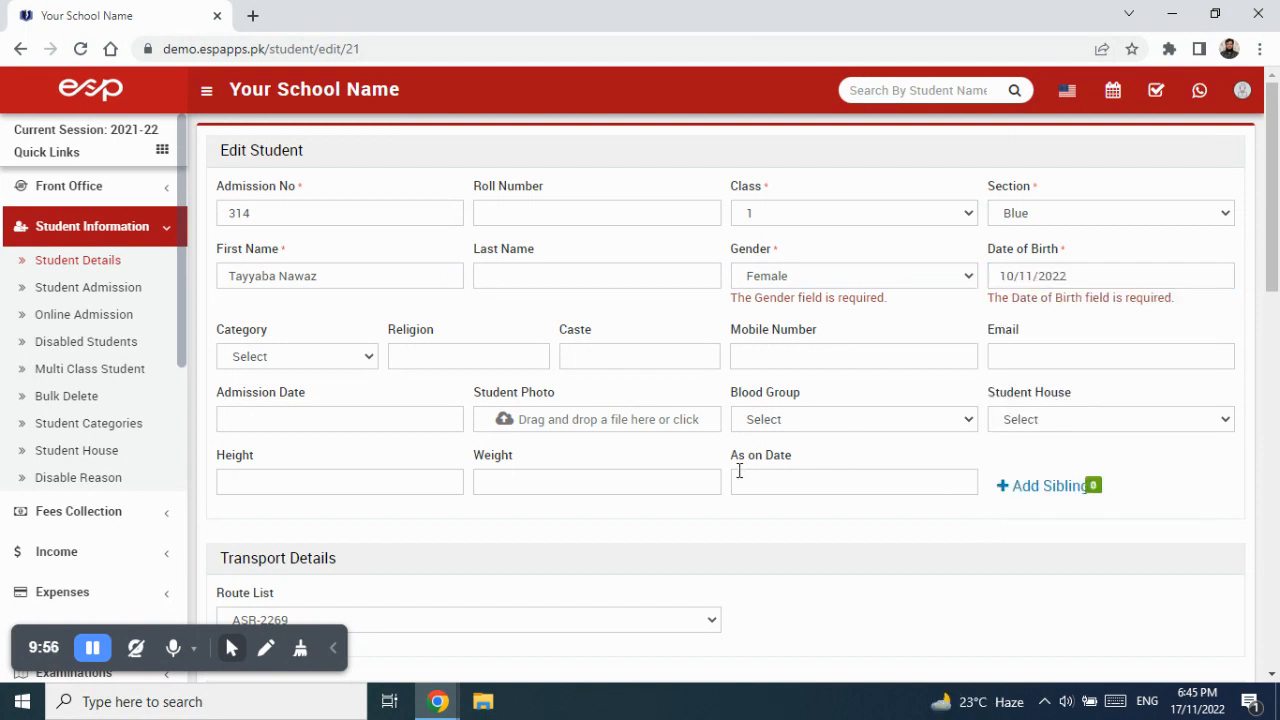
pyautogui.scroll(-3, 739, 472)
pyautogui.scroll(3, 739, 472)
pyautogui.scroll(-4, 739, 472)
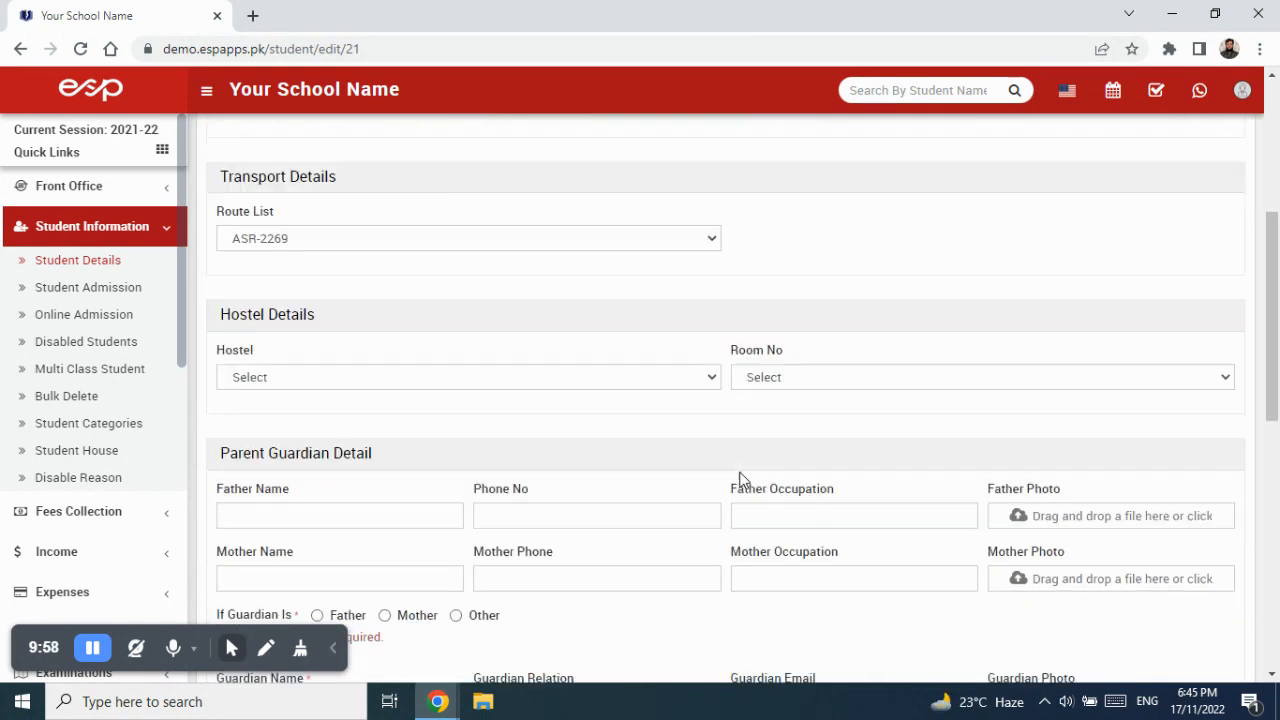
pyautogui.scroll(-1, 739, 480)
pyautogui.scroll(-2, 740, 480)
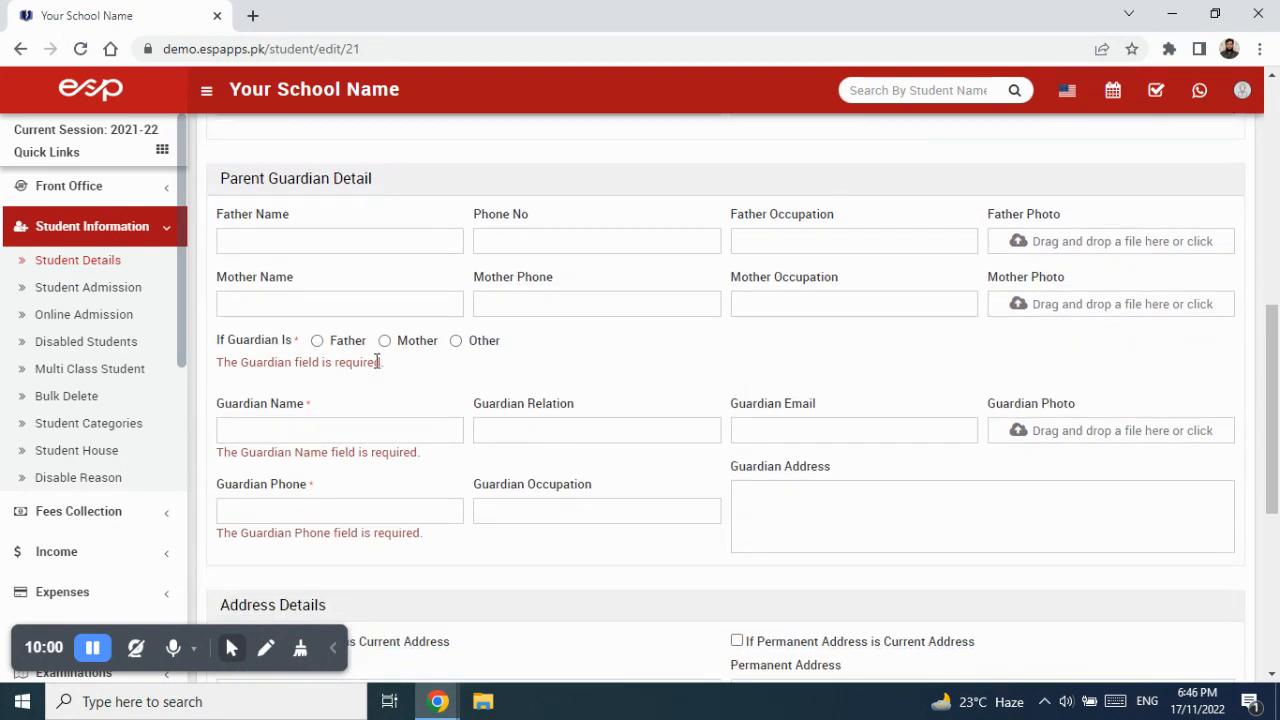
# Choose Father as guardian, enter the guardian's name and phone number, and save the student.
pyautogui.click(317, 341)
pyautogui.scroll(-2, 651, 383)
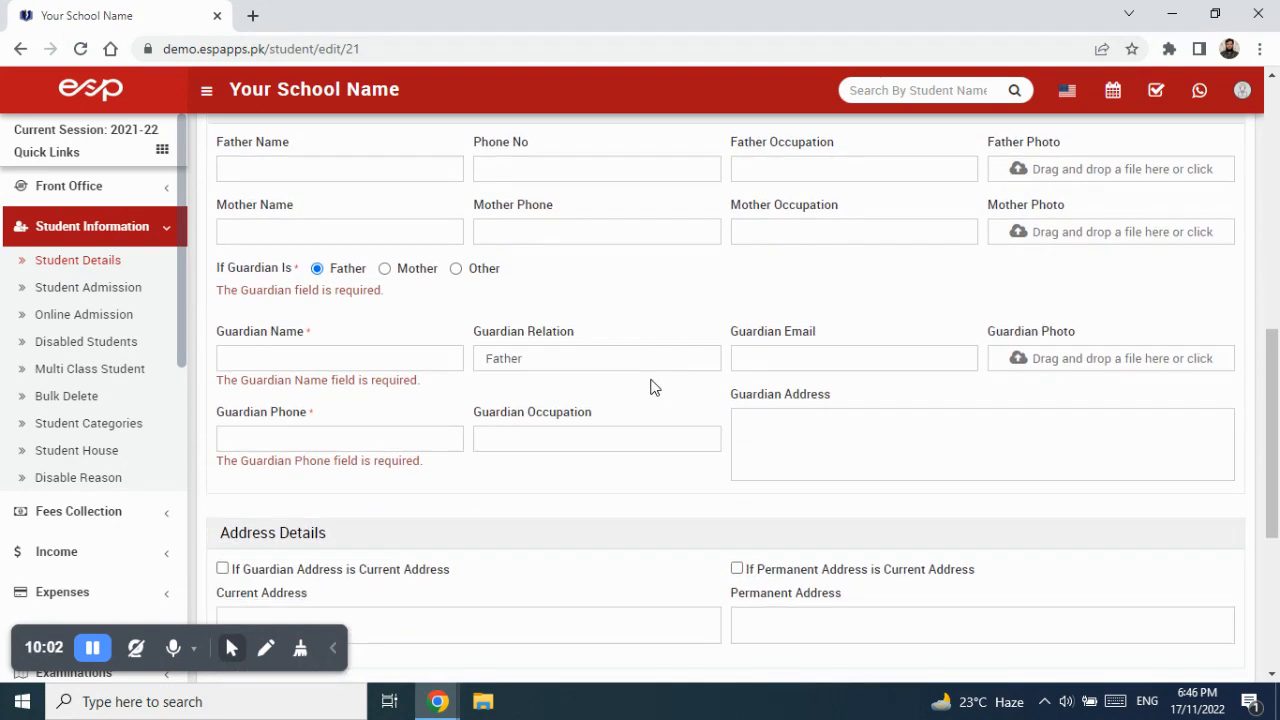
pyautogui.click(306, 245)
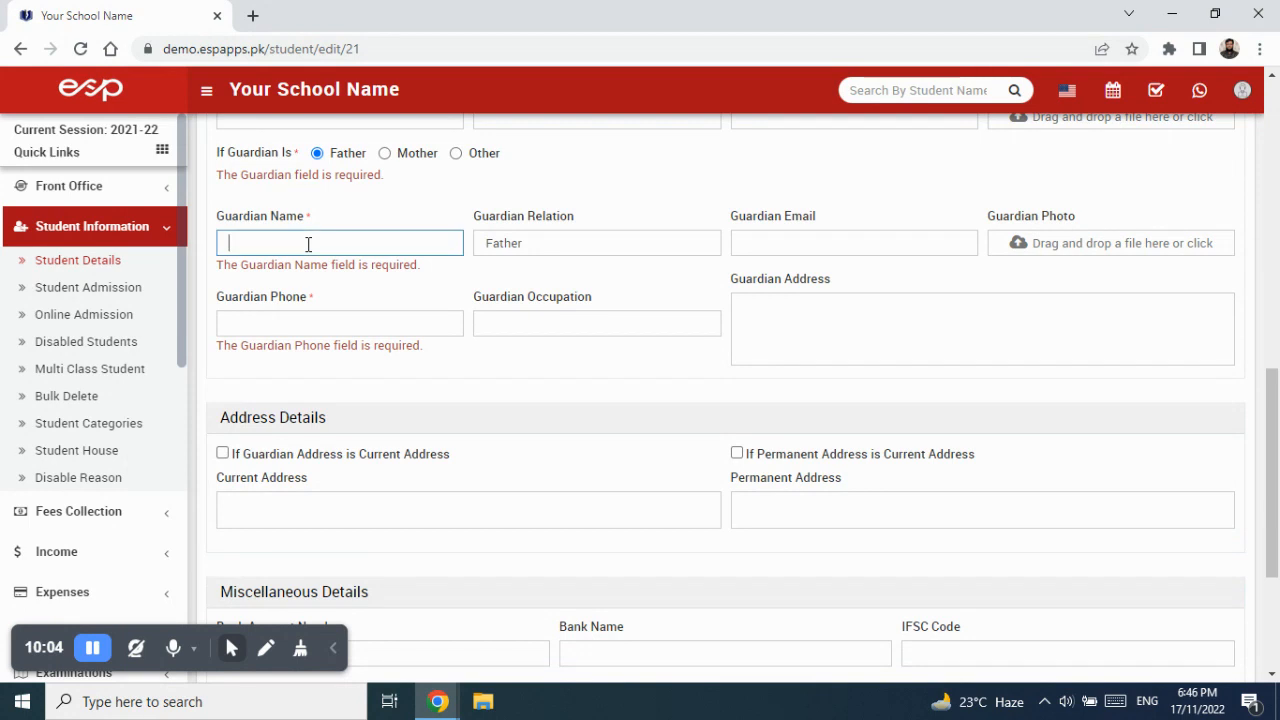
pyautogui.write('Nawaz')
pyautogui.press('Tab')
pyautogui.press('Tab')
pyautogui.press('Tab')
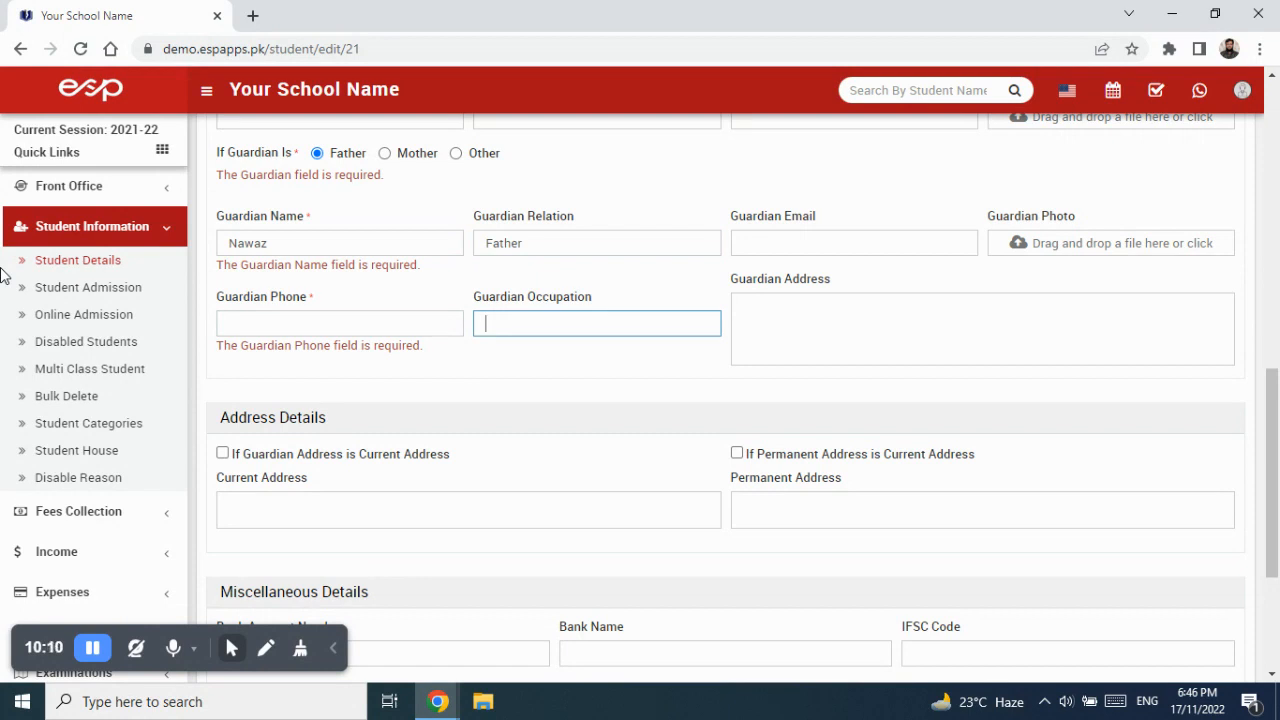
pyautogui.hotkey('shift', 'Tab')
pyautogui.write('03')
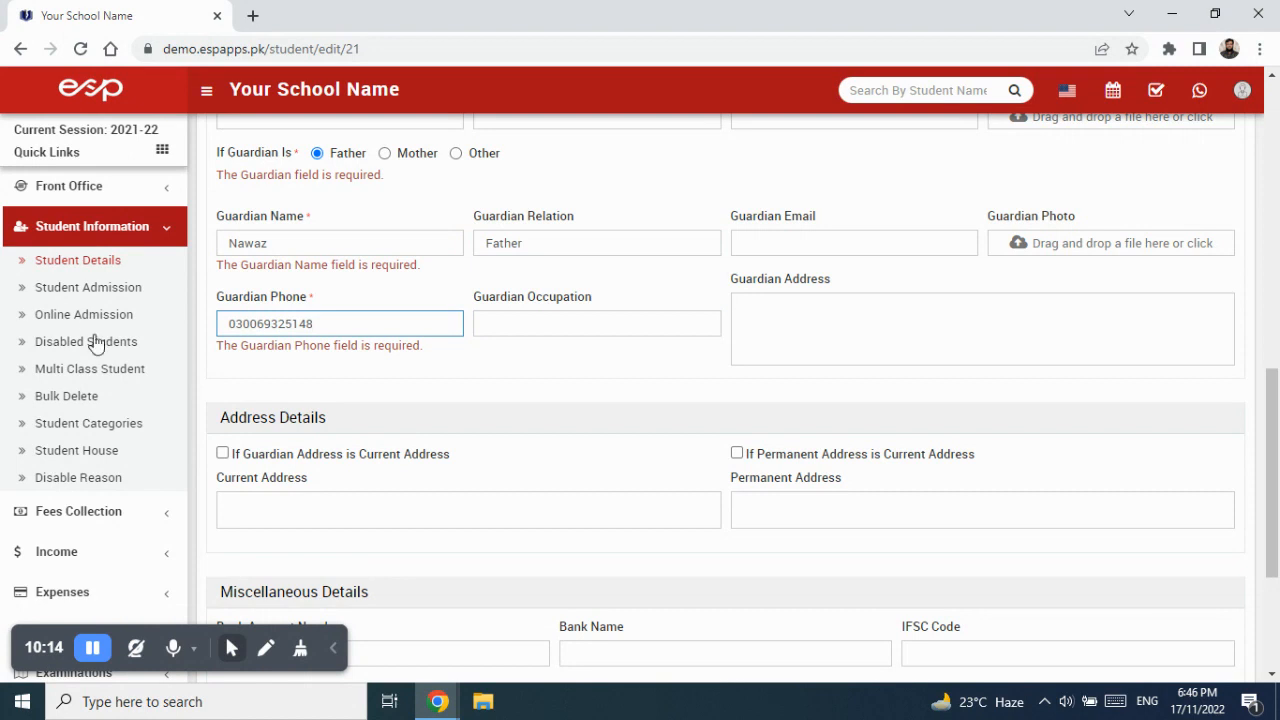
pyautogui.scroll(-3, 229, 391)
pyautogui.click(1207, 613)
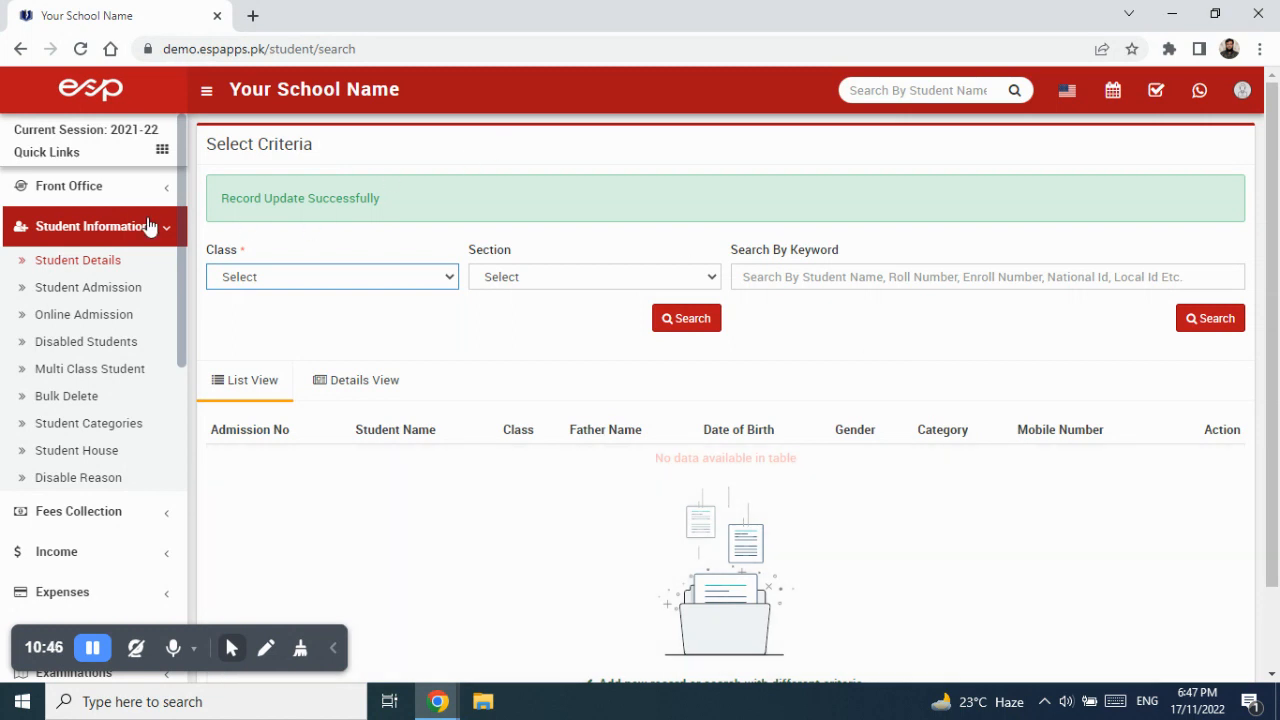
# Reopen Student Details and search class 1, Blue section again.
pyautogui.click(132, 234)
pyautogui.click(30, 259)
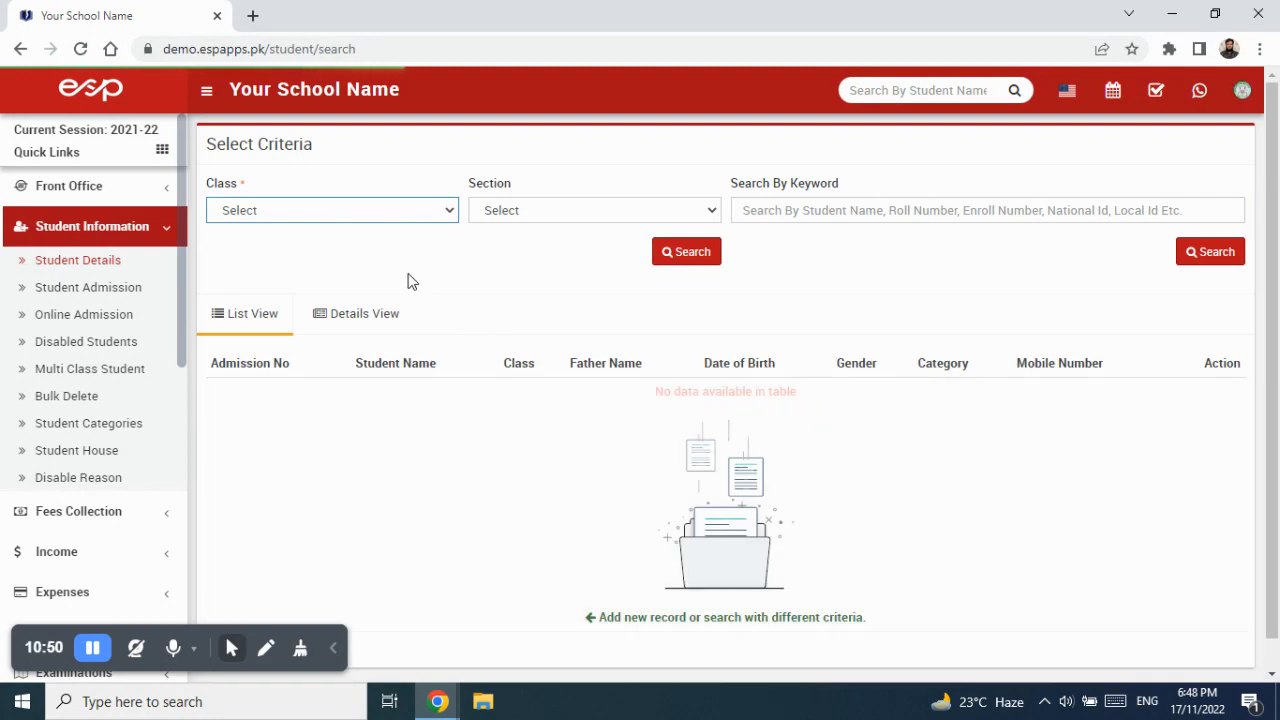
pyautogui.click(405, 210)
pyautogui.click(391, 286)
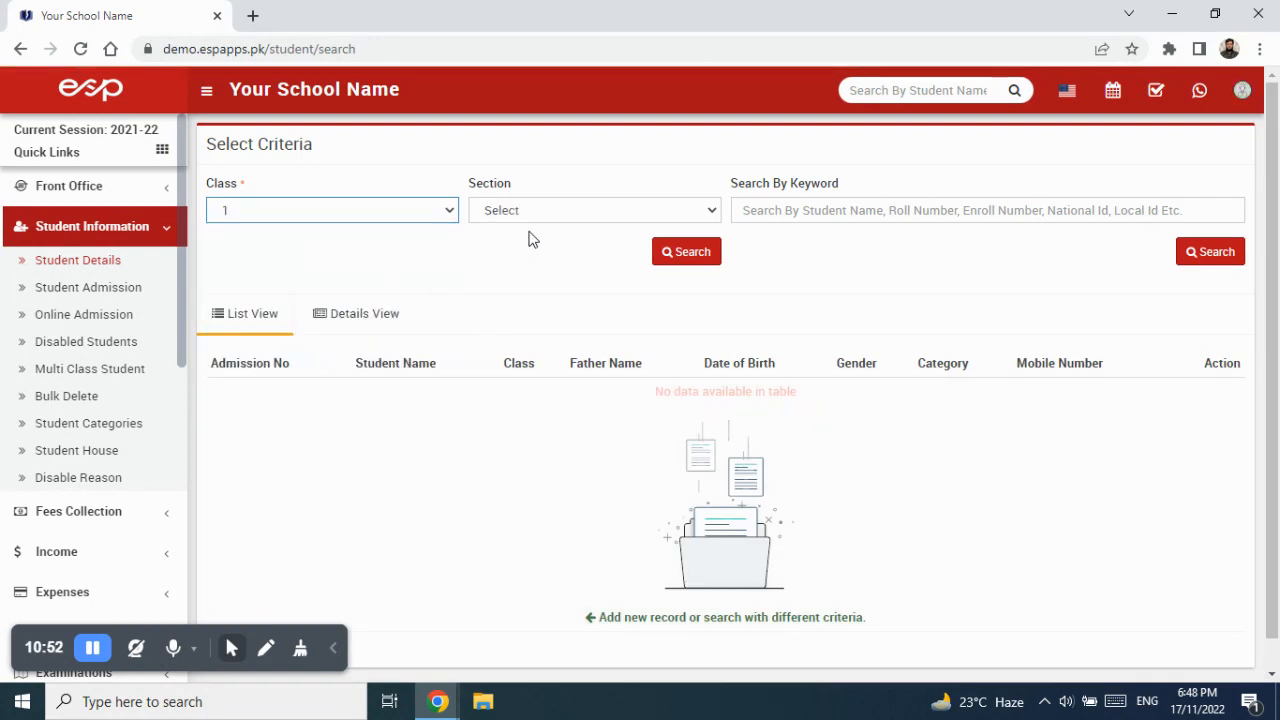
pyautogui.click(549, 211)
pyautogui.click(543, 251)
pyautogui.click(680, 252)
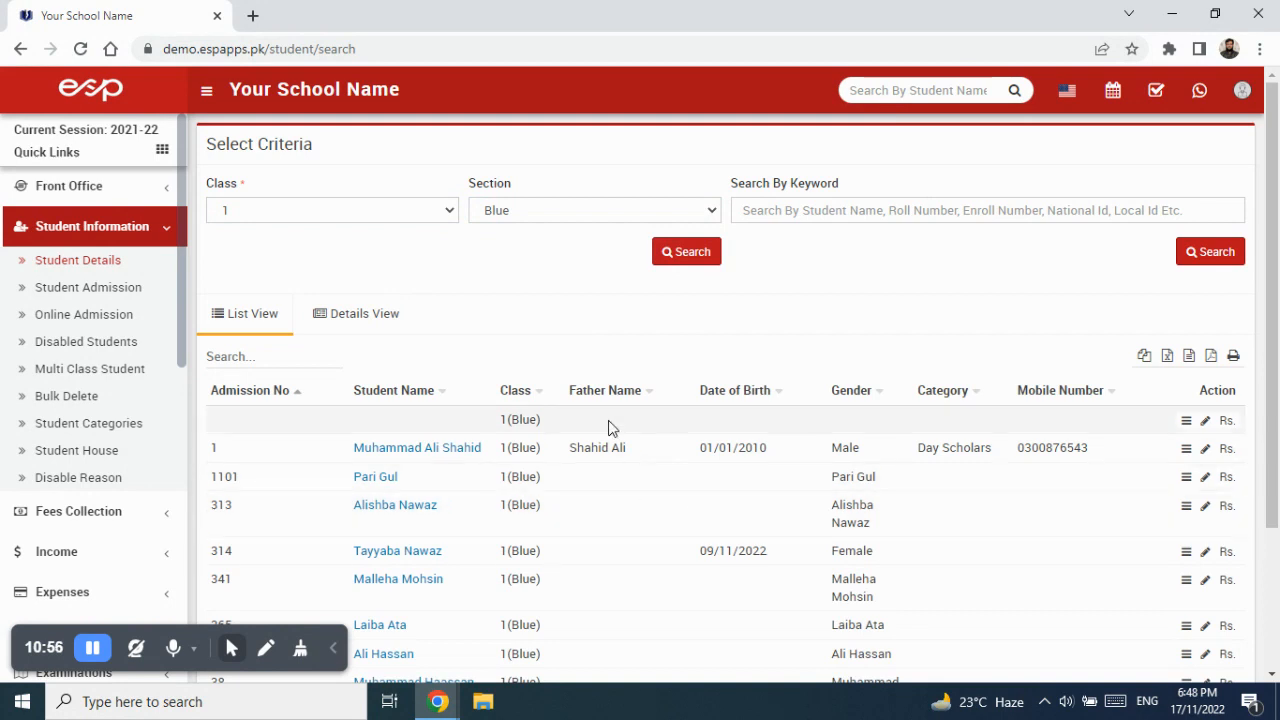
pyautogui.scroll(-2, 606, 548)
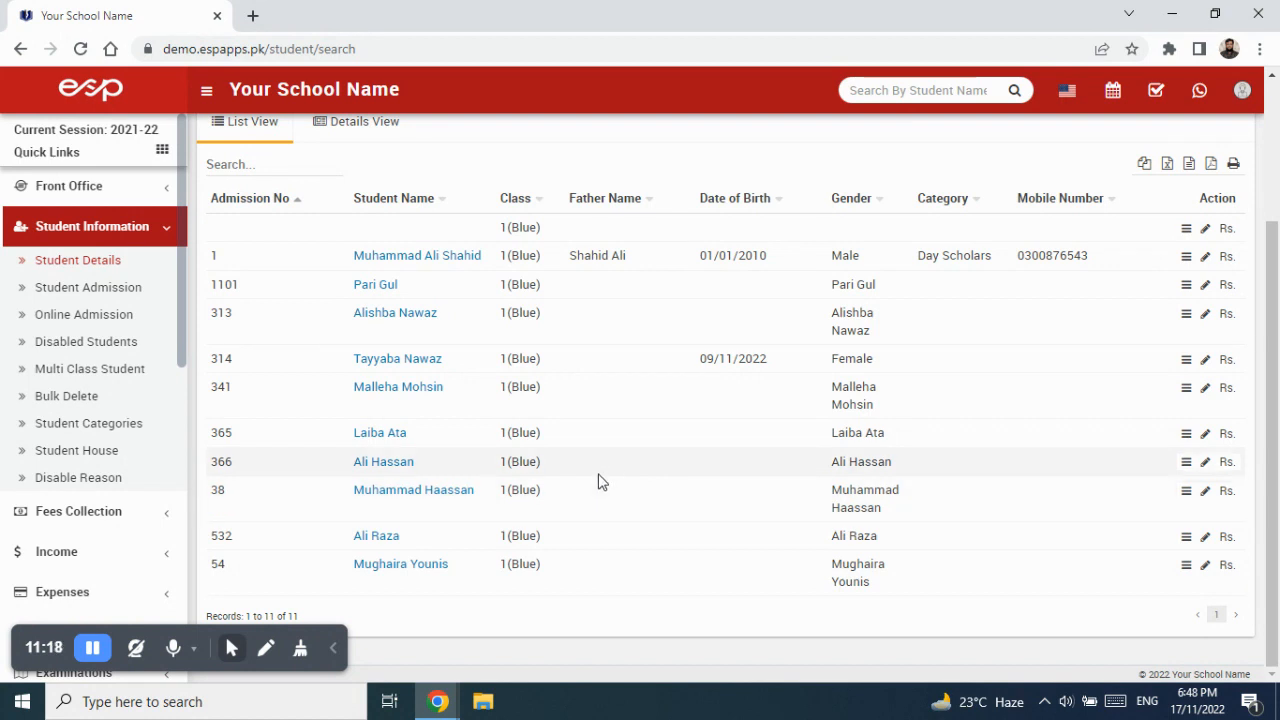
# Reload the Student Details page from the Student Information sidebar menu.
pyautogui.click(112, 234)
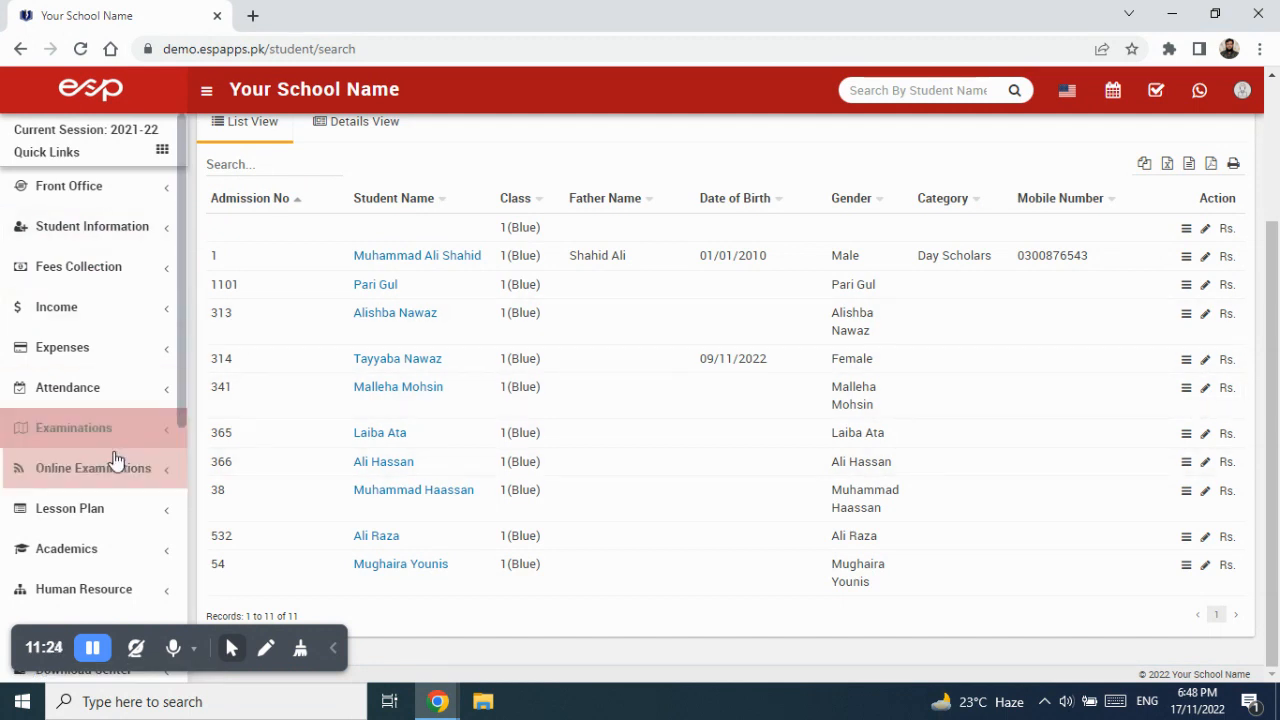
pyautogui.scroll(-3, 115, 460)
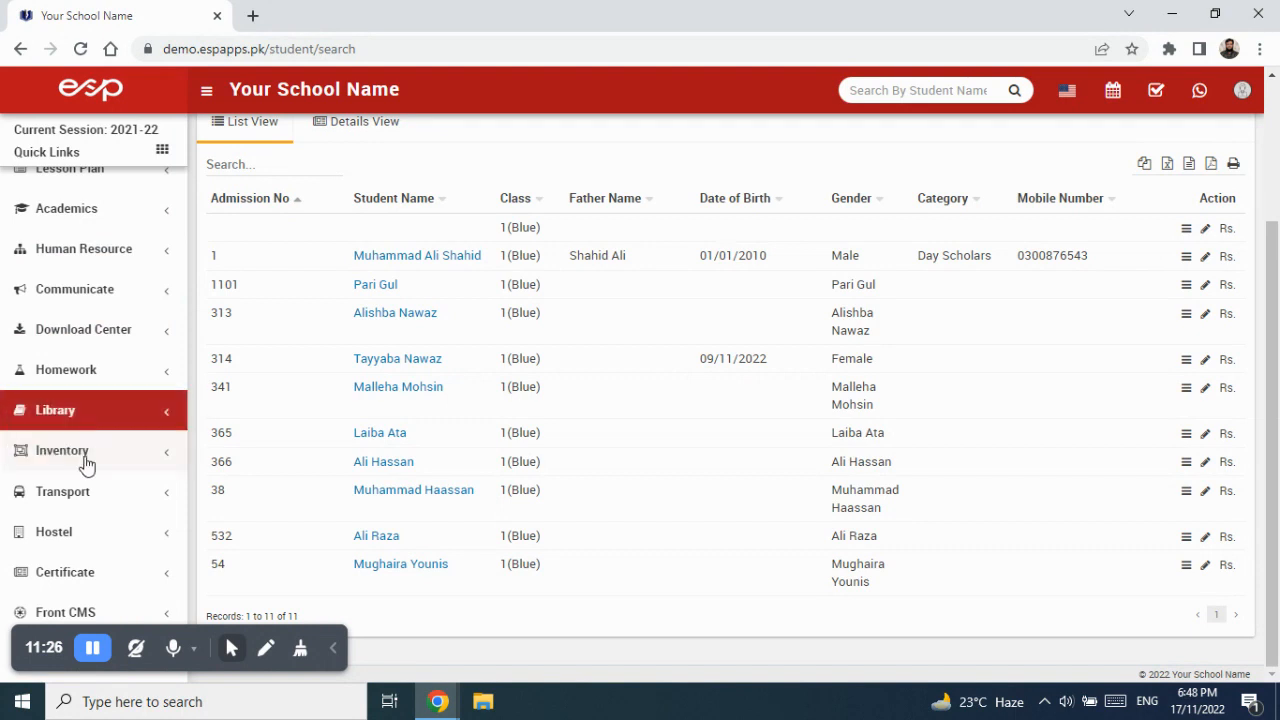
pyautogui.scroll(3, 89, 430)
pyautogui.click(91, 228)
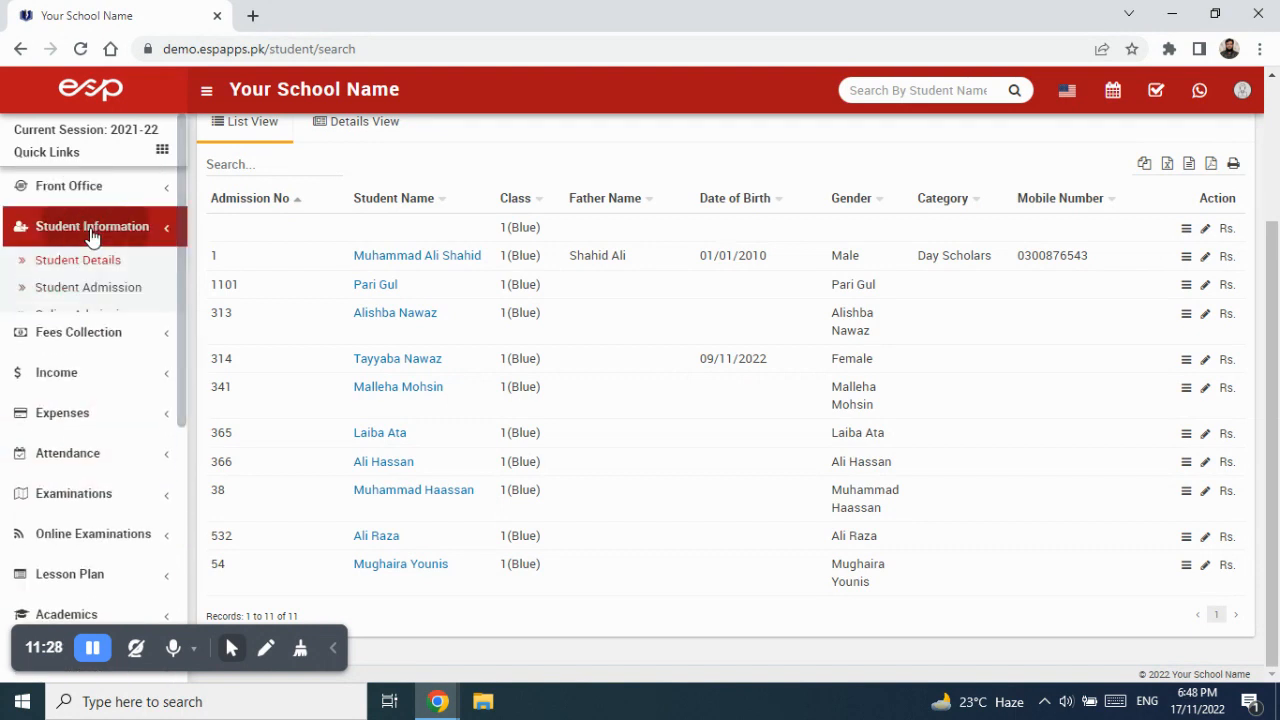
pyautogui.click(96, 263)
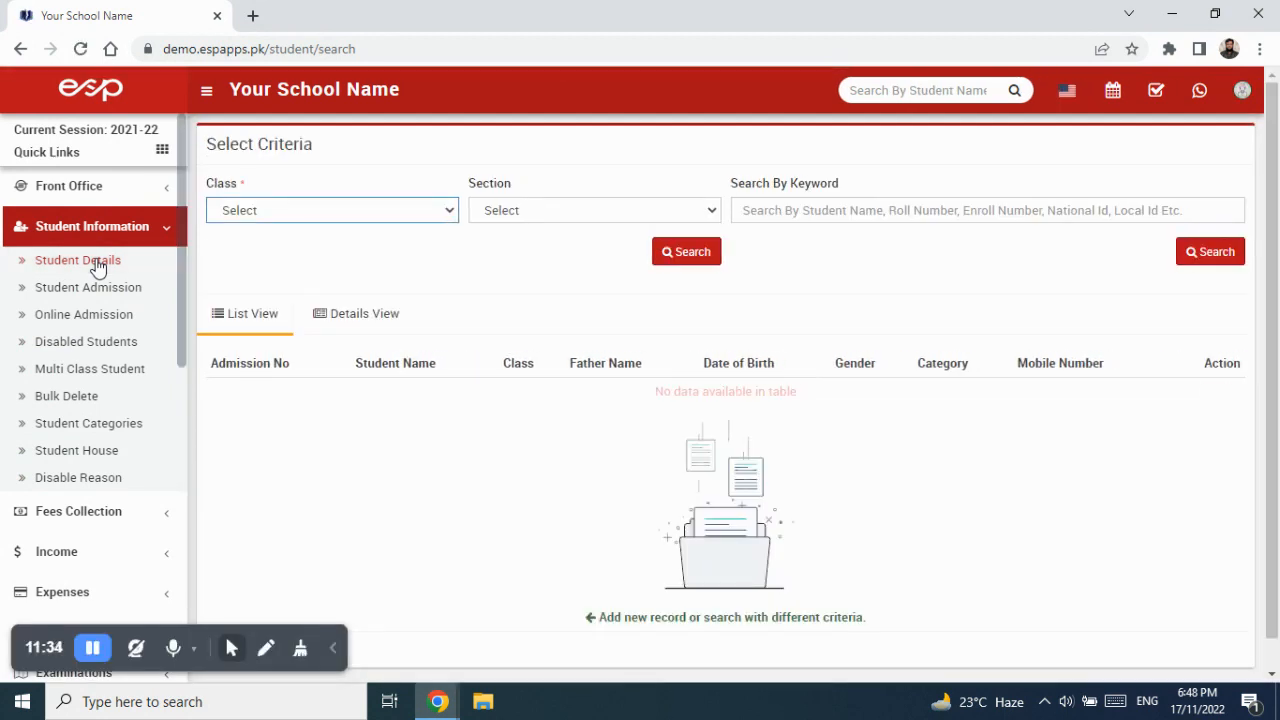
# Search class 1, Blue section (11 students) and open the fourth named student's profile.
pyautogui.click(313, 212)
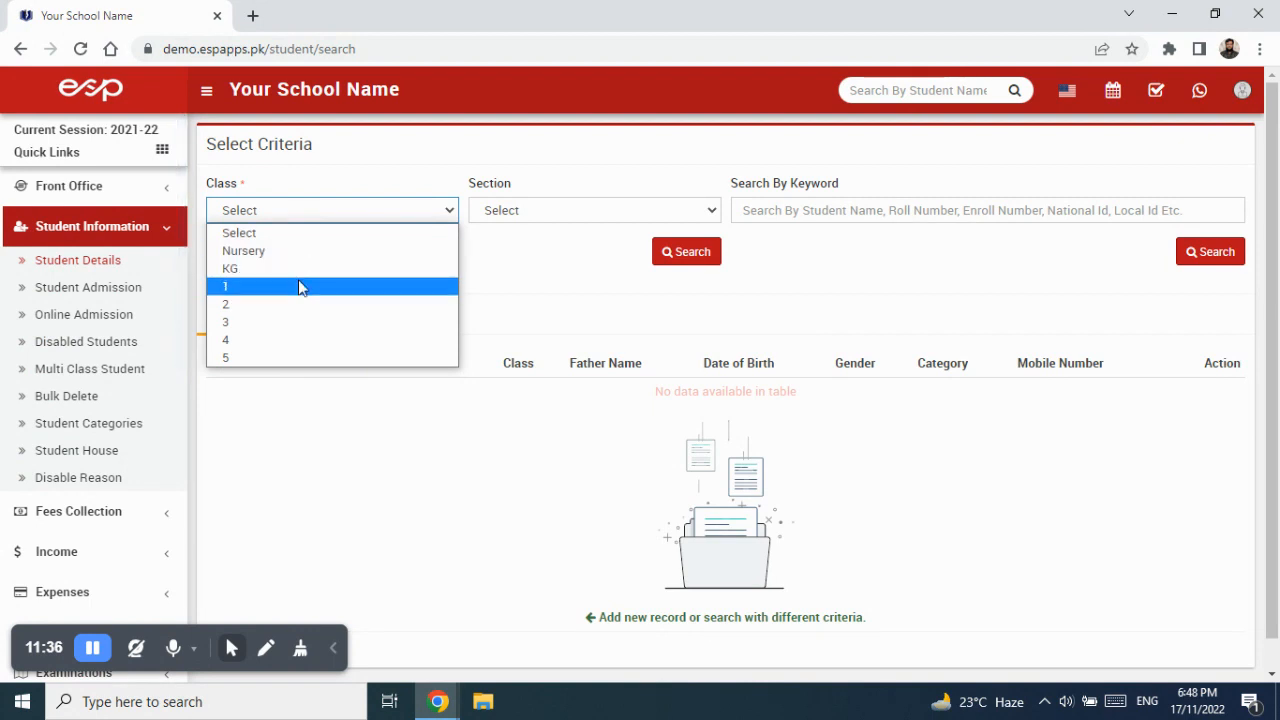
pyautogui.click(300, 287)
pyautogui.click(517, 211)
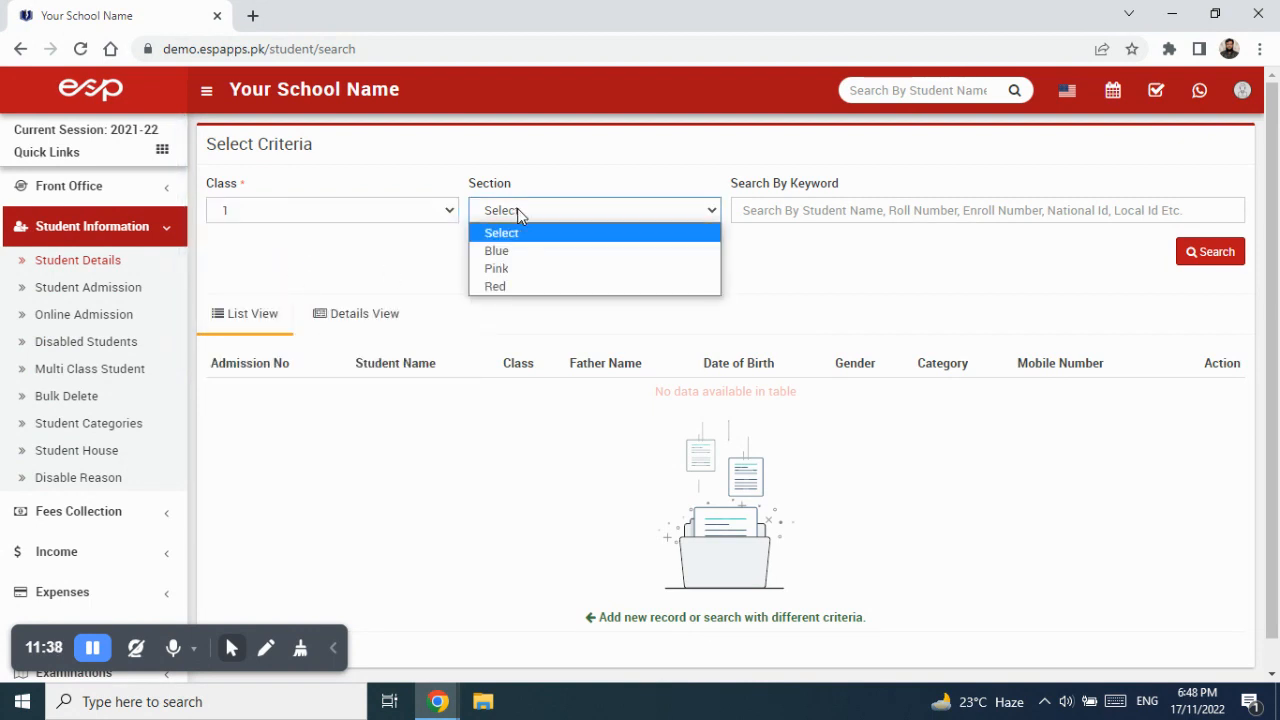
pyautogui.click(523, 252)
pyautogui.click(668, 252)
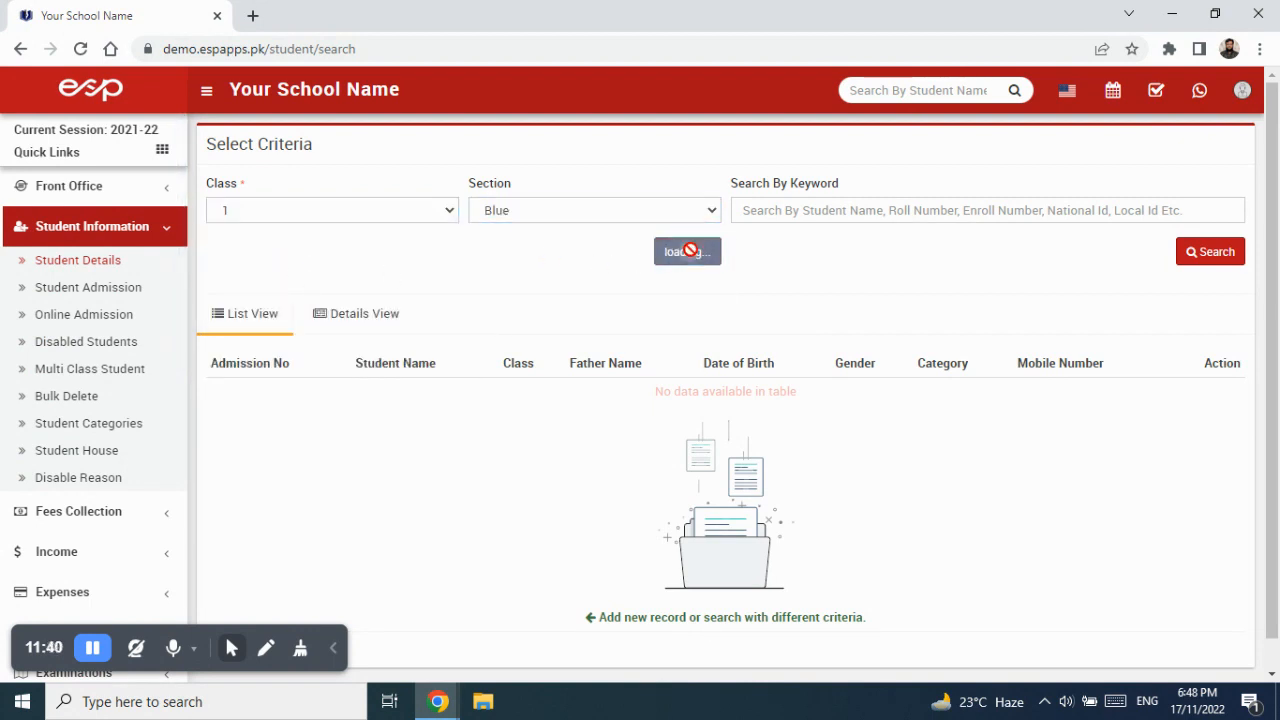
pyautogui.scroll(-3, 770, 365)
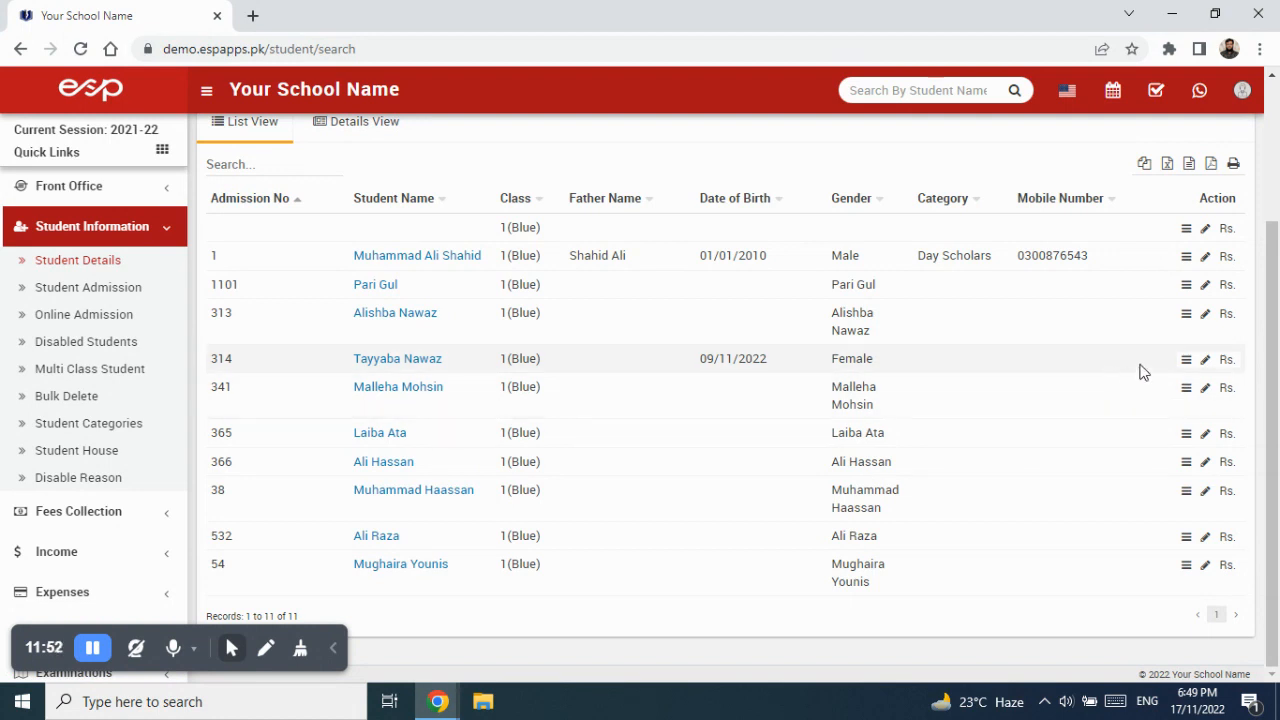
pyautogui.click(1186, 362)
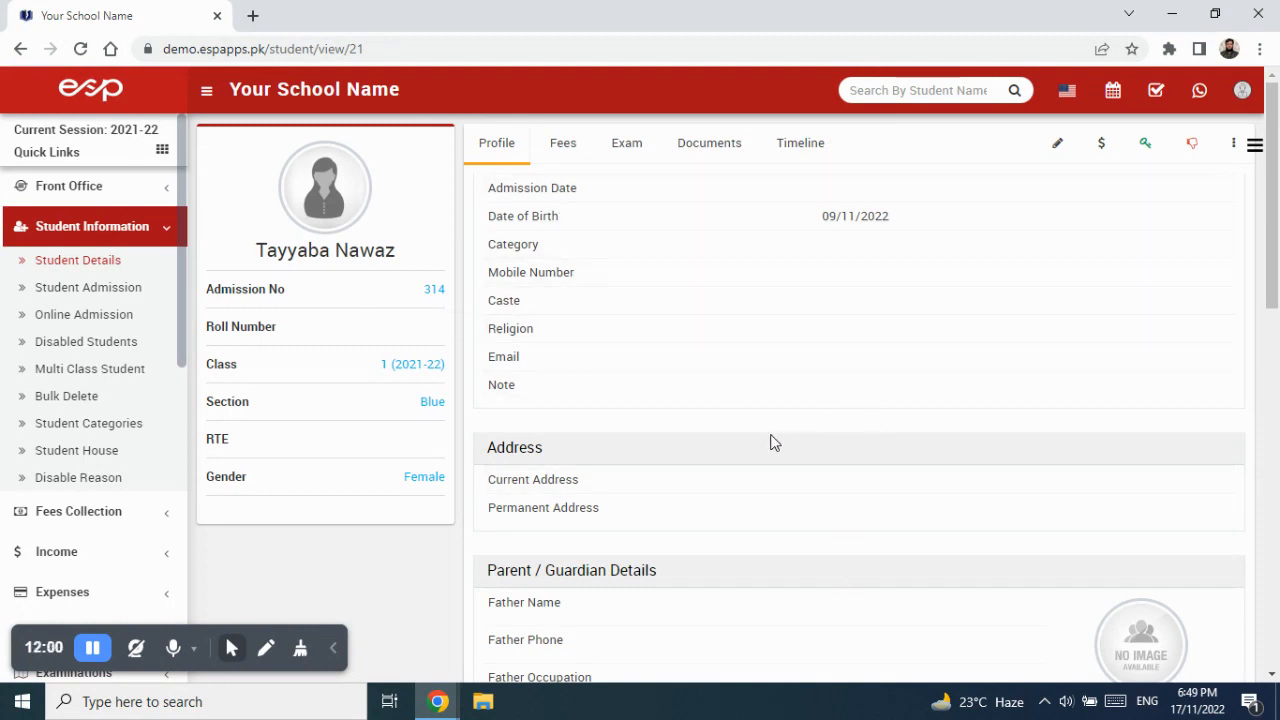
# Scroll to the profile's Route Details, G Sector with vehicle ASR-2269, and highlight its heading.
pyautogui.scroll(-1, 770, 440)
pyautogui.scroll(-1, 697, 437)
pyautogui.scroll(-1, 697, 437)
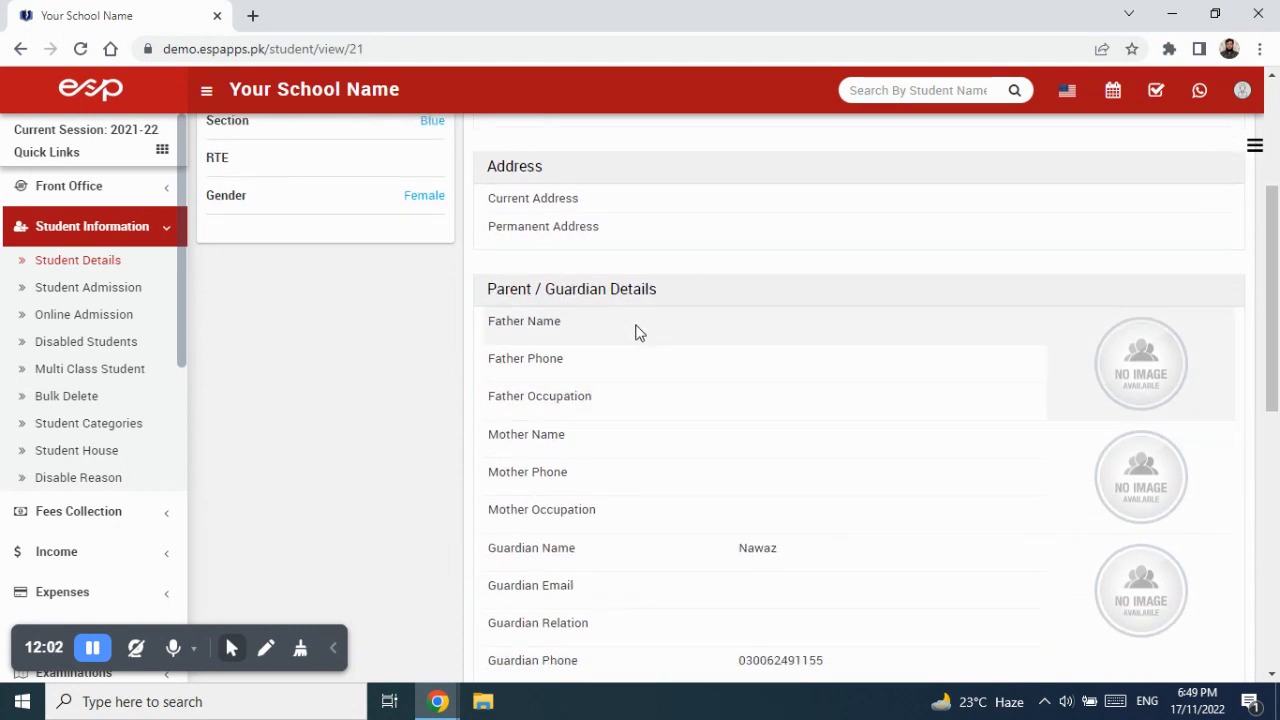
pyautogui.scroll(-1, 780, 510)
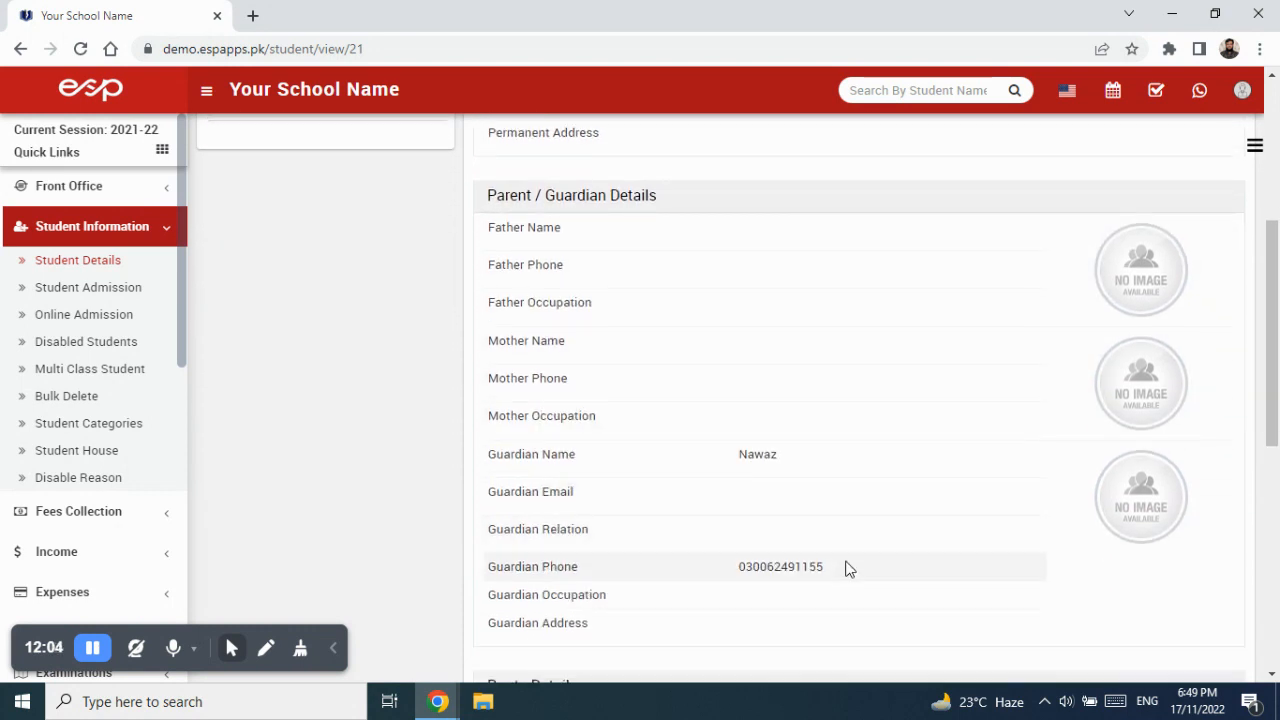
pyautogui.scroll(-1, 845, 566)
pyautogui.scroll(-2, 845, 566)
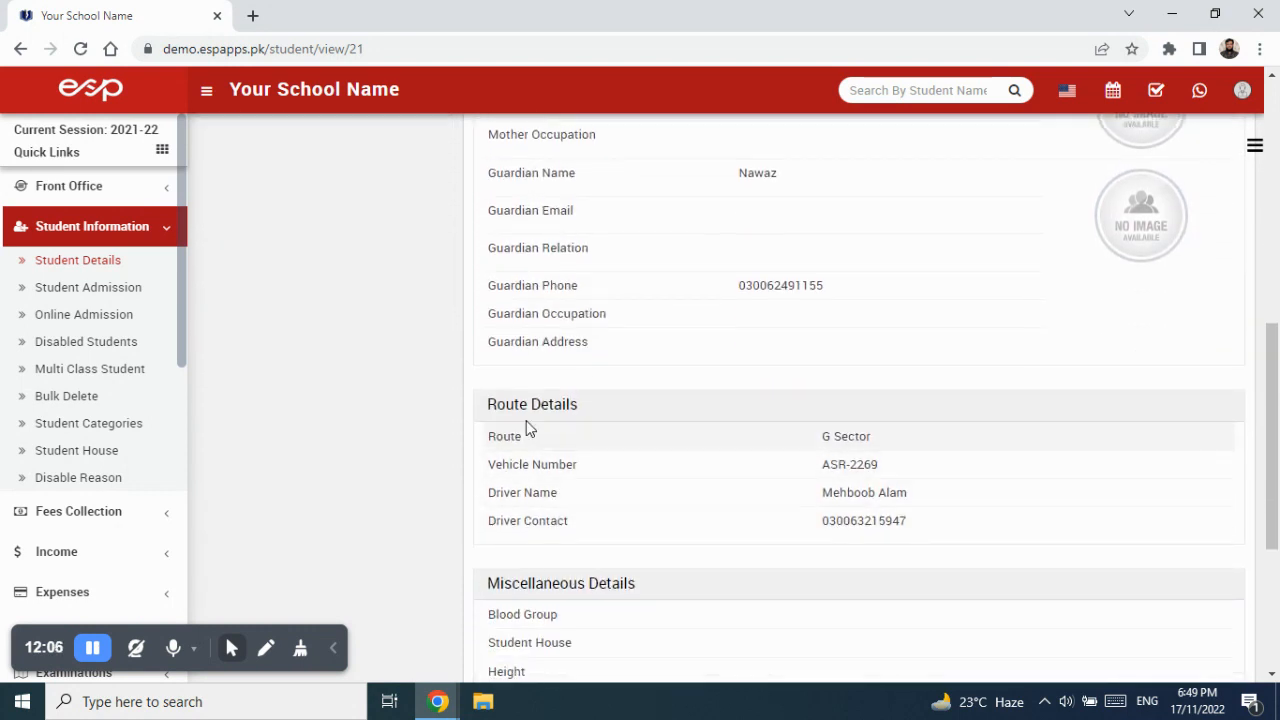
pyautogui.moveTo(490, 404); pyautogui.dragTo(583, 414)
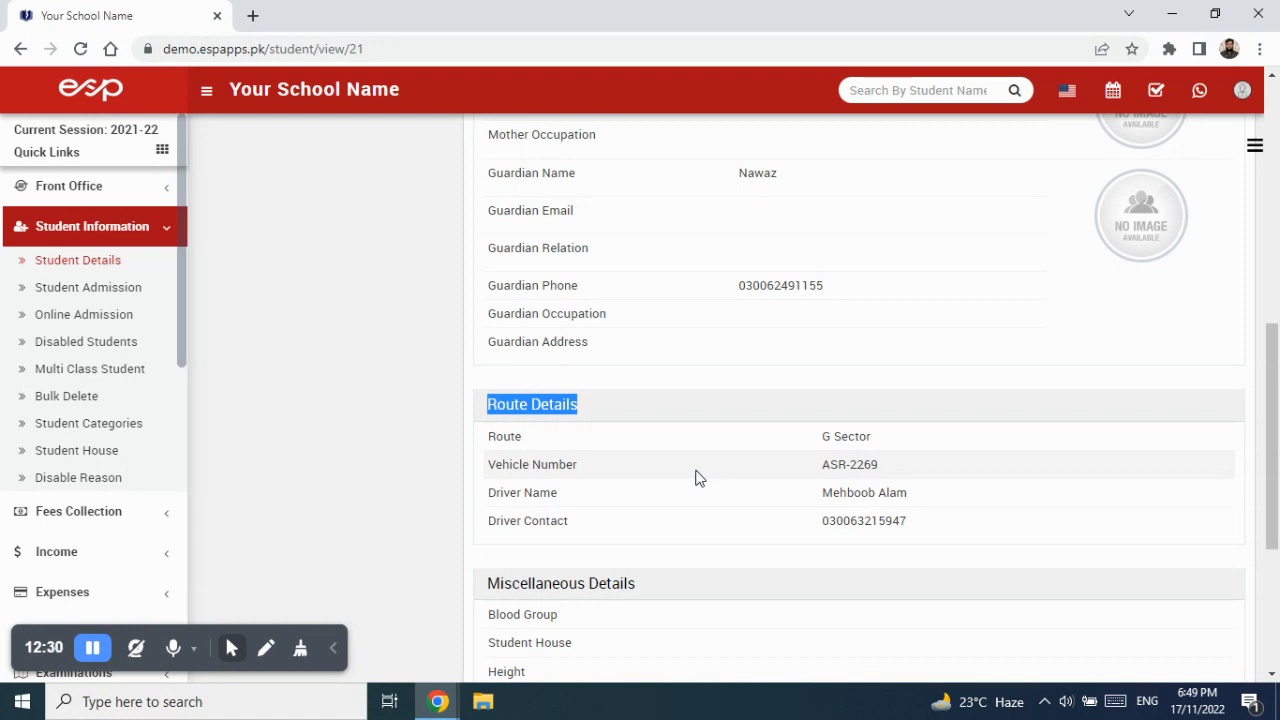
pyautogui.scroll(2, 697, 477)
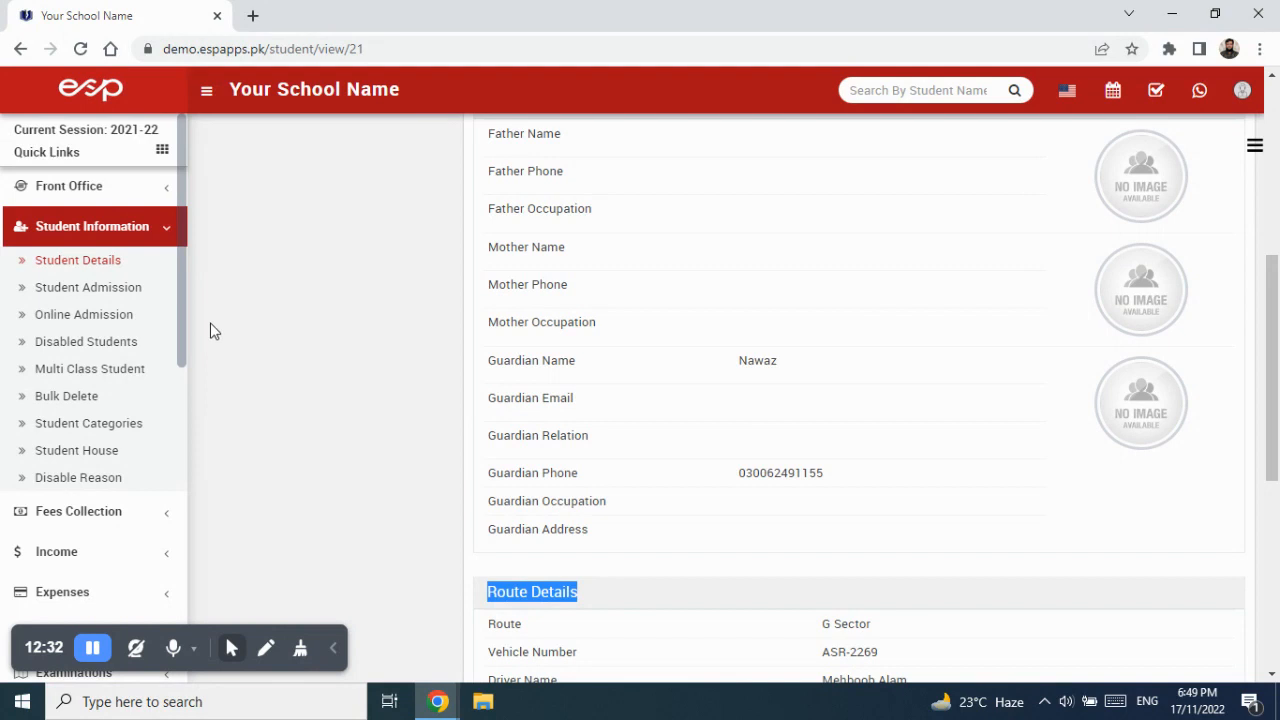
pyautogui.moveTo(180, 326); pyautogui.dragTo(174, 574)
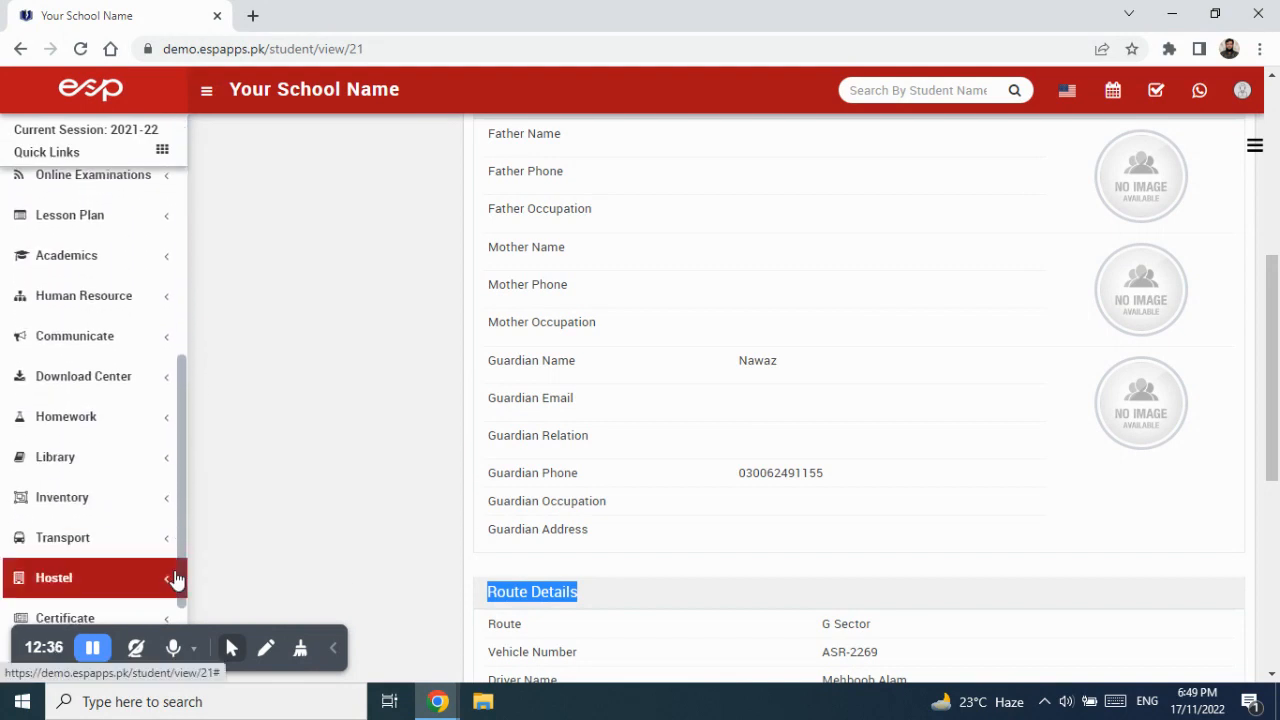
# Toggle the Transport sidebar menu, then go to Student Information > Student Details.
pyautogui.click(105, 540)
pyautogui.scroll(-3, 110, 530)
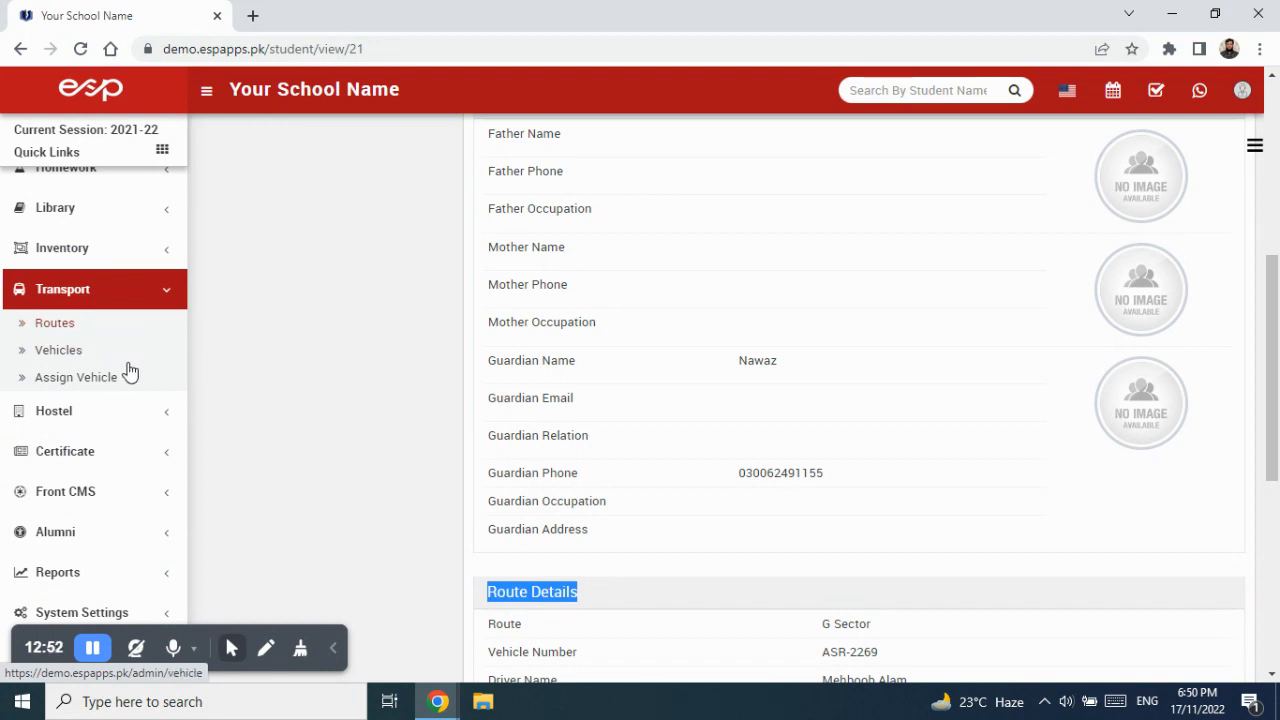
pyautogui.click(84, 298)
pyautogui.scroll(5, 90, 310)
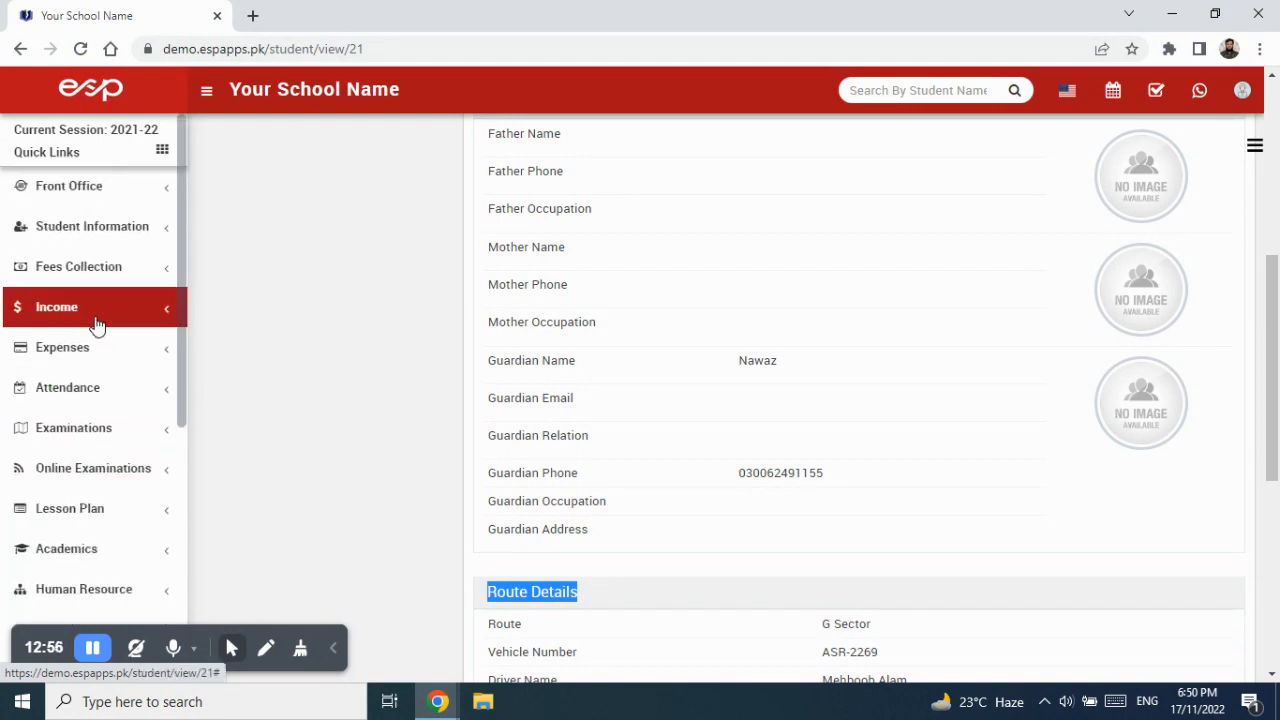
pyautogui.click(103, 236)
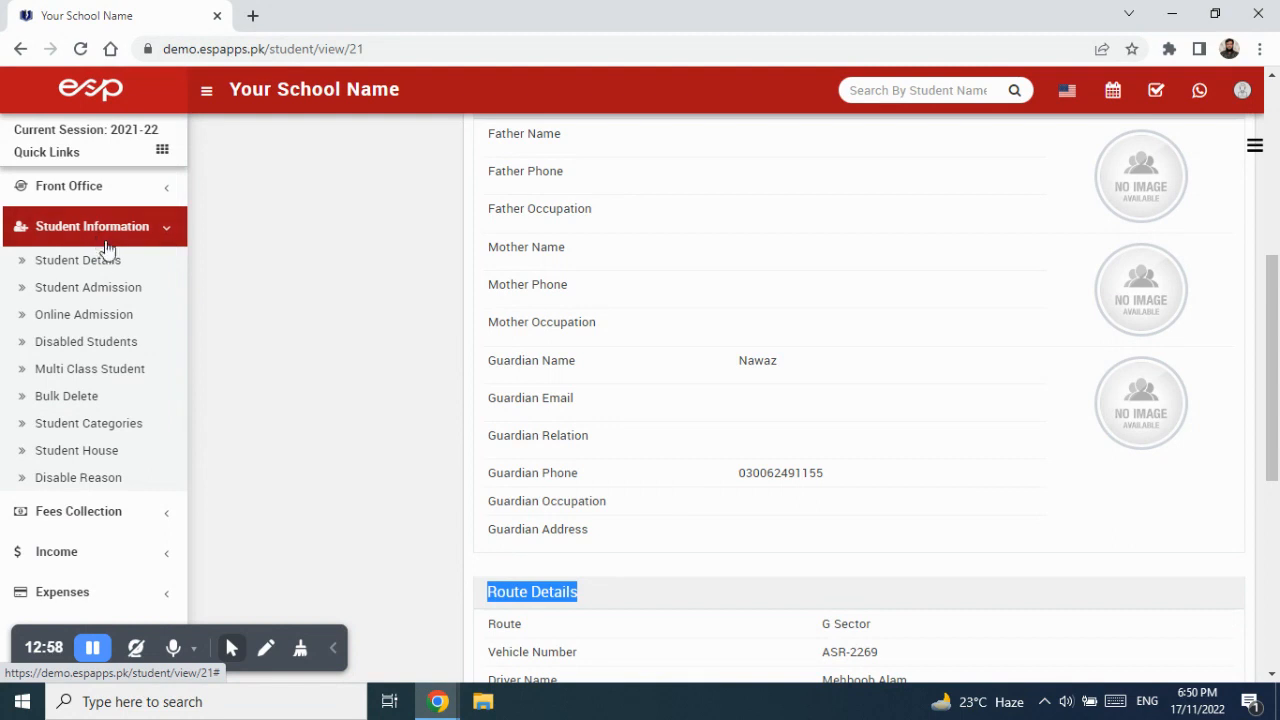
pyautogui.click(106, 259)
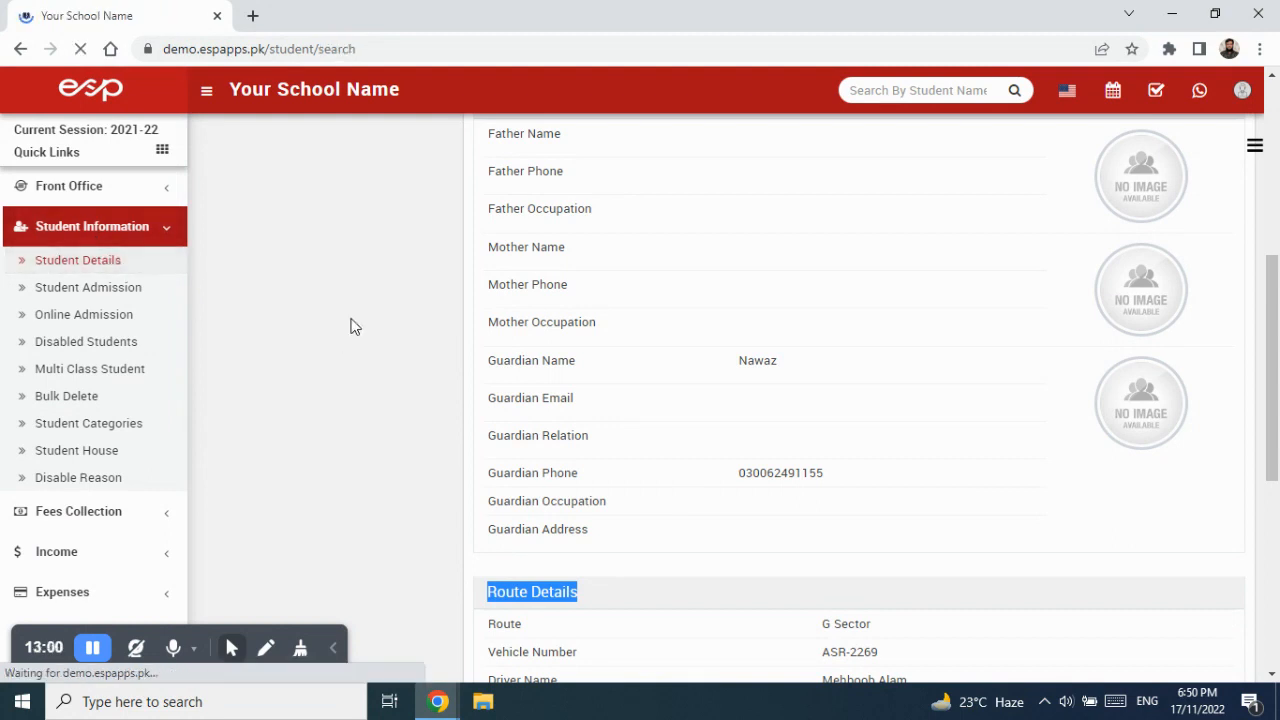
# Search class 1, Pink section, and open the sixth student's record in Edit Student.
pyautogui.click(383, 212)
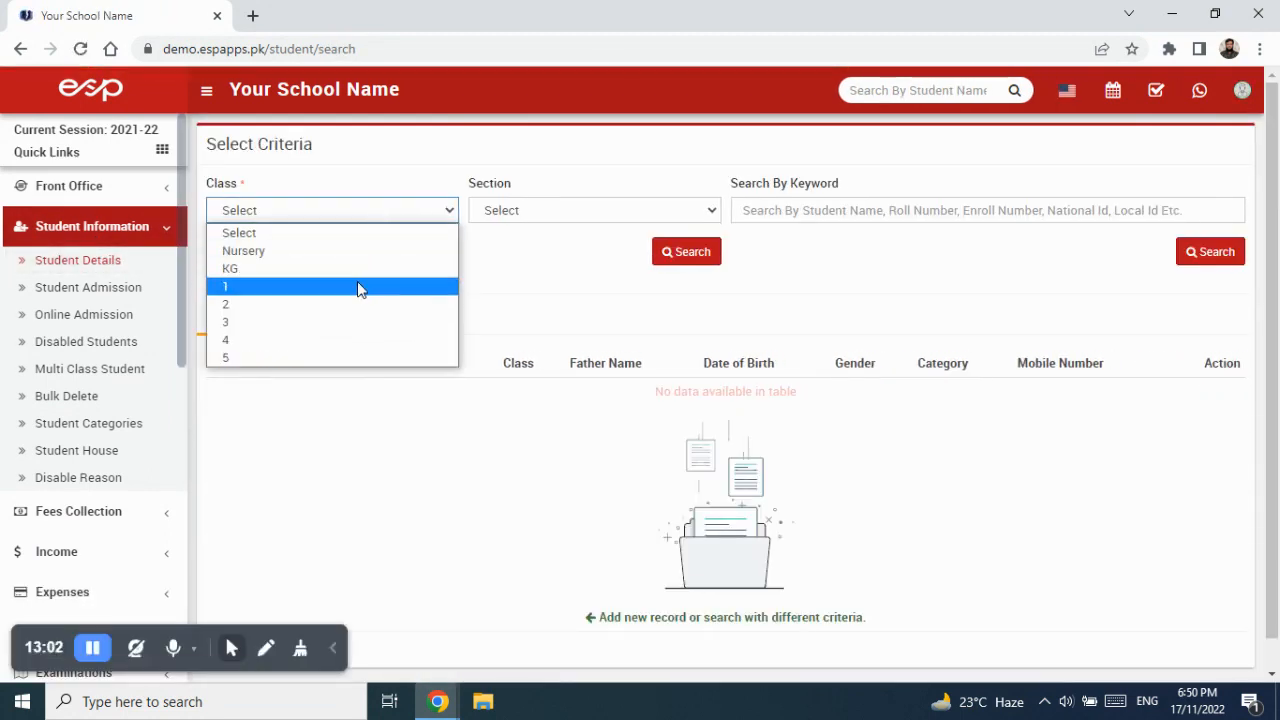
pyautogui.click(357, 287)
pyautogui.click(520, 209)
pyautogui.click(525, 269)
pyautogui.click(686, 258)
pyautogui.scroll(-2, 1106, 620)
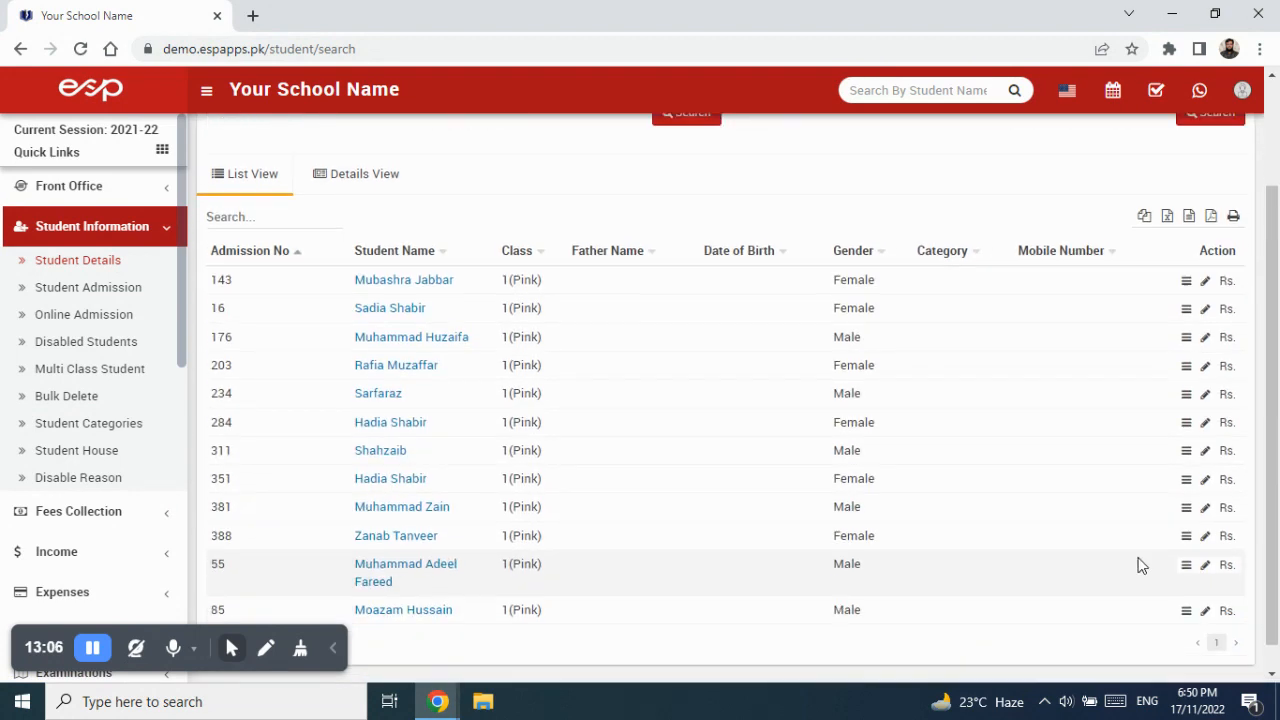
pyautogui.click(1186, 398)
pyautogui.click(1056, 147)
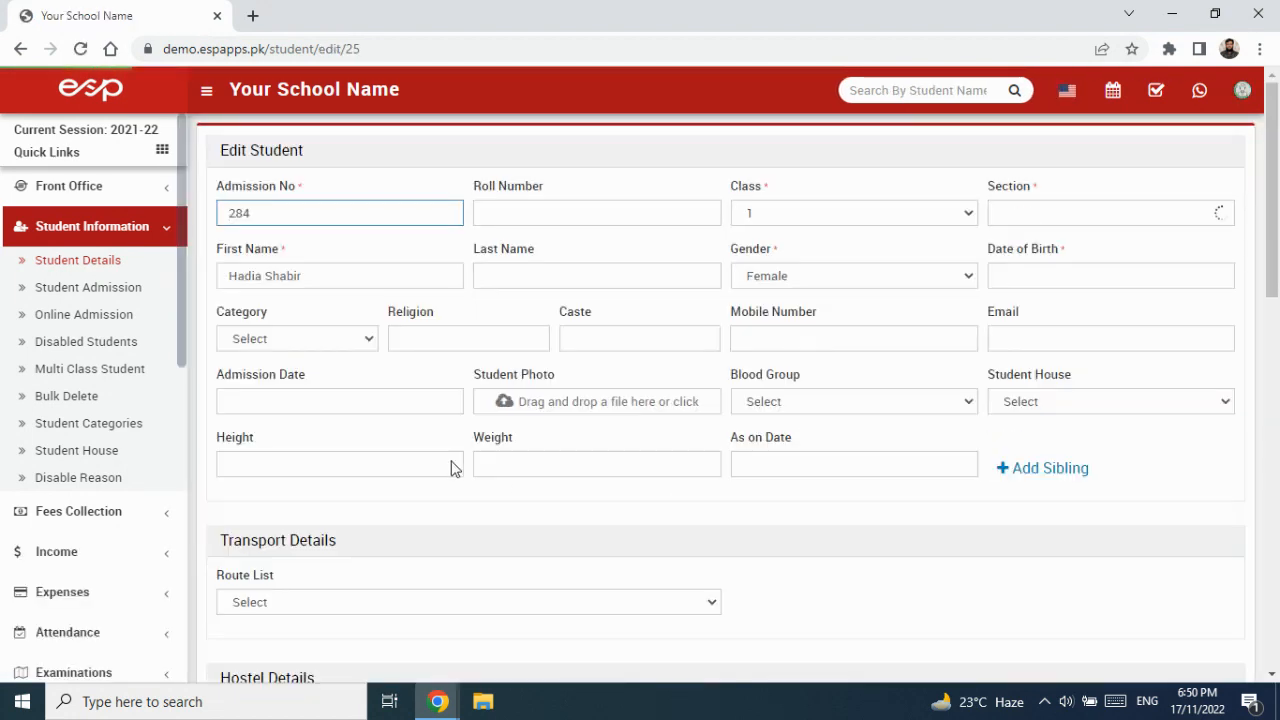
pyautogui.scroll(-6, 854, 514)
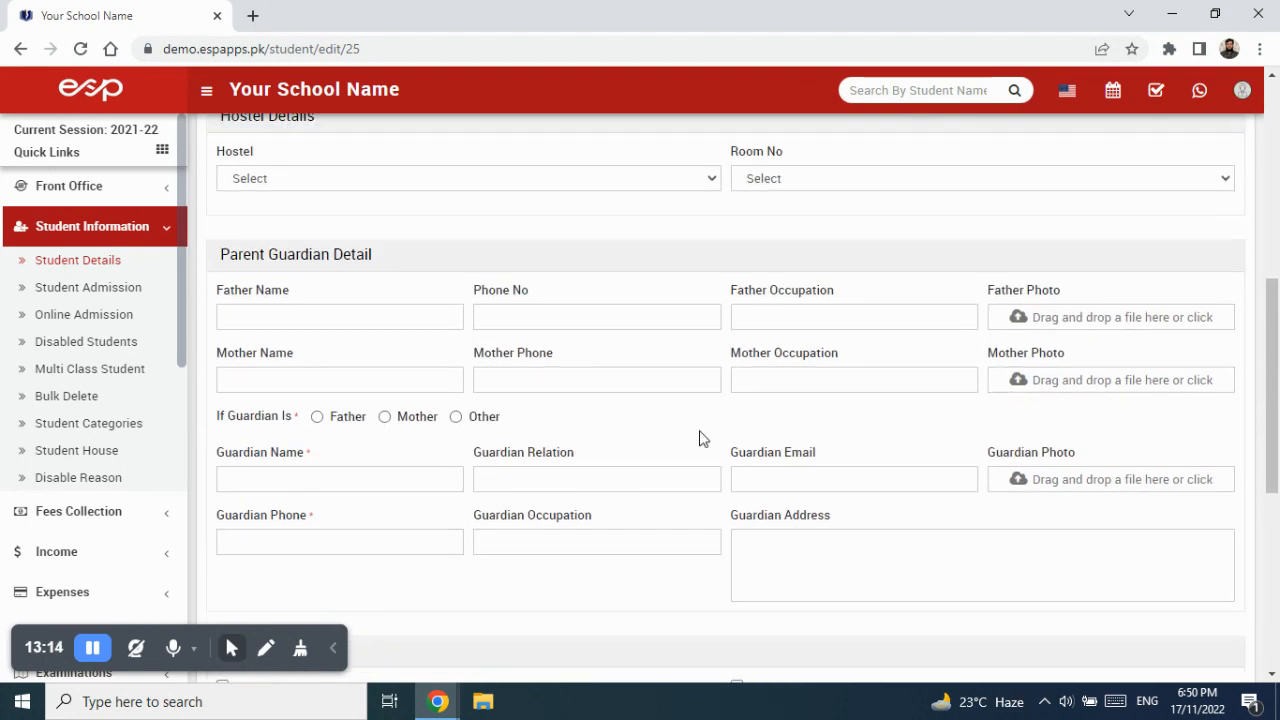
pyautogui.scroll(2, 551, 217)
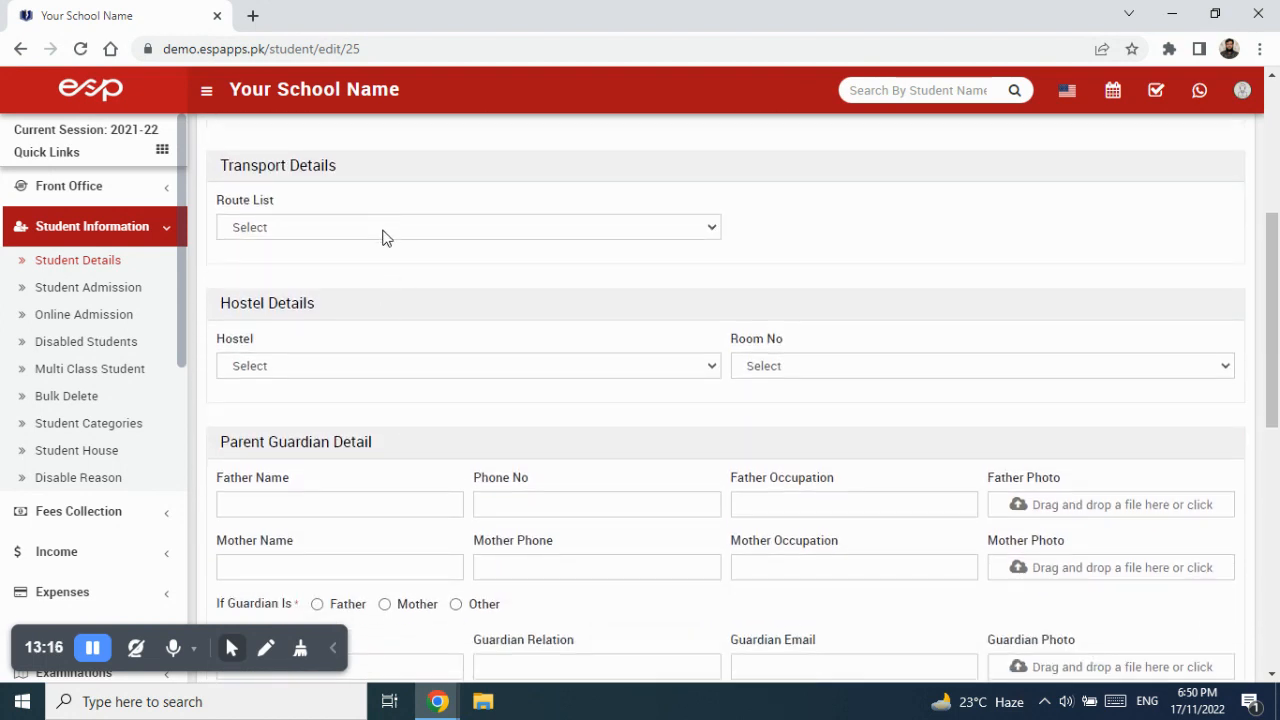
pyautogui.click(385, 227)
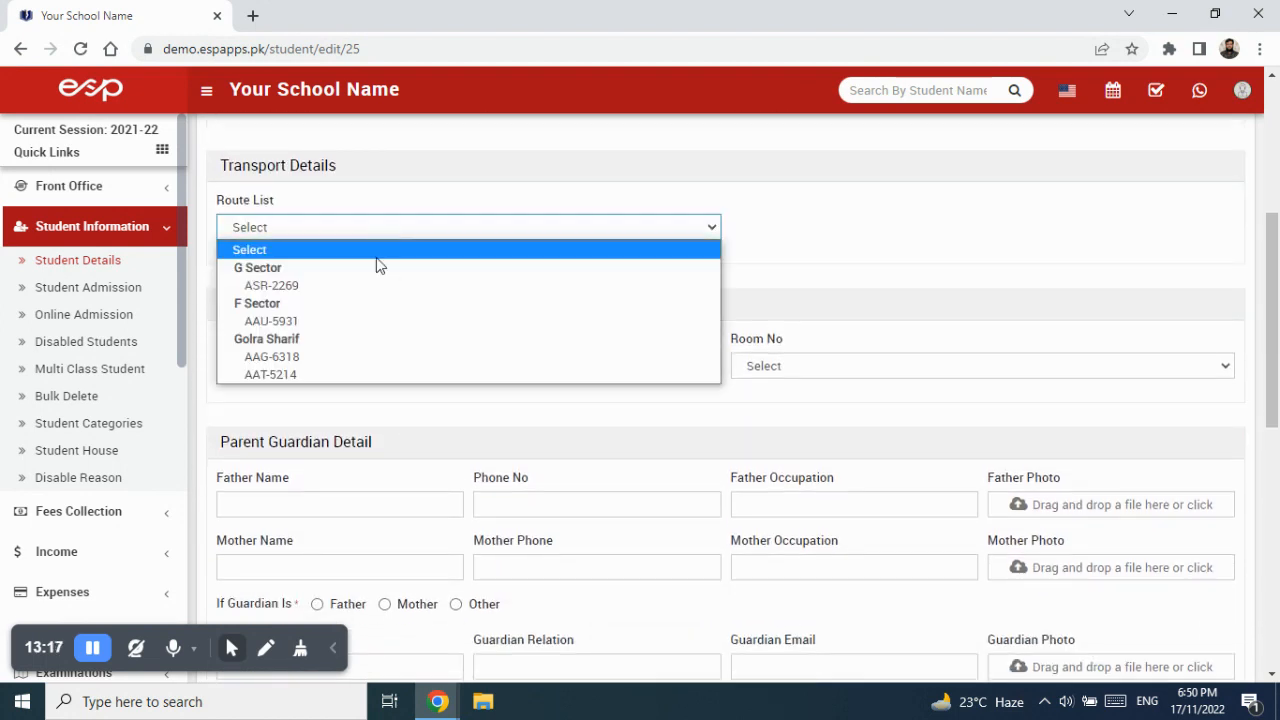
pyautogui.click(369, 366)
pyautogui.scroll(-7, 1054, 603)
pyautogui.click(1212, 640)
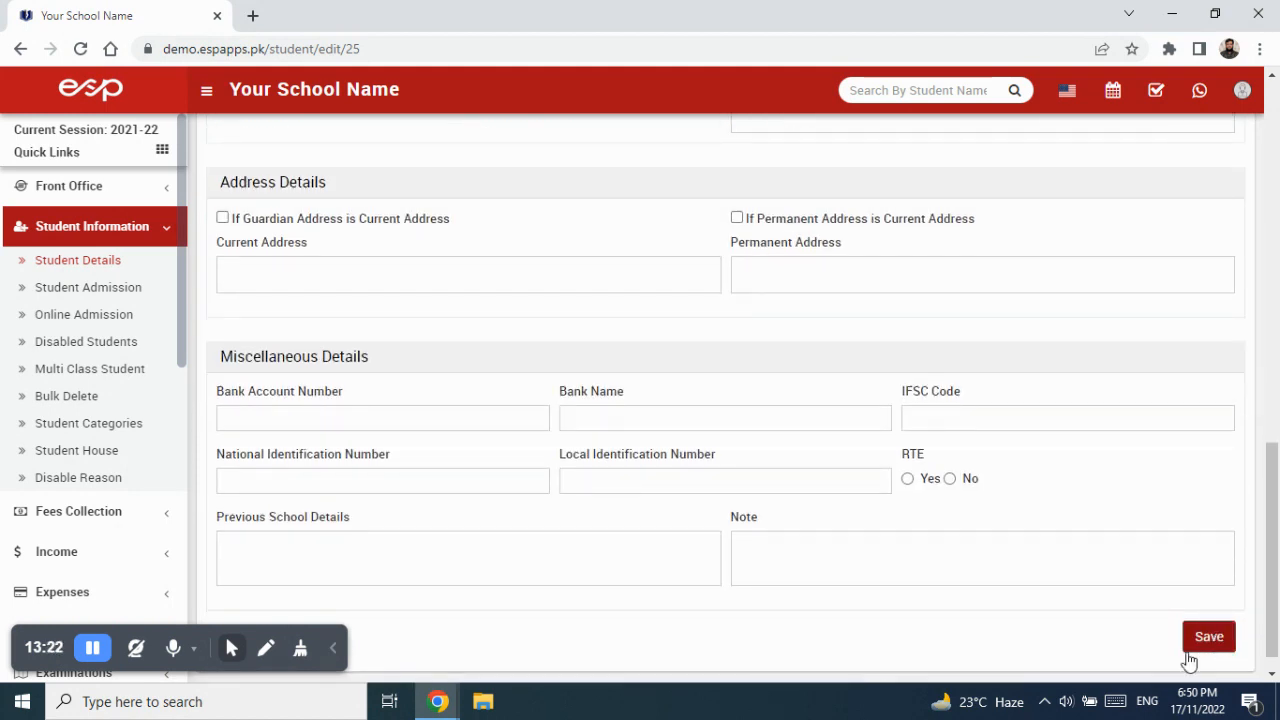